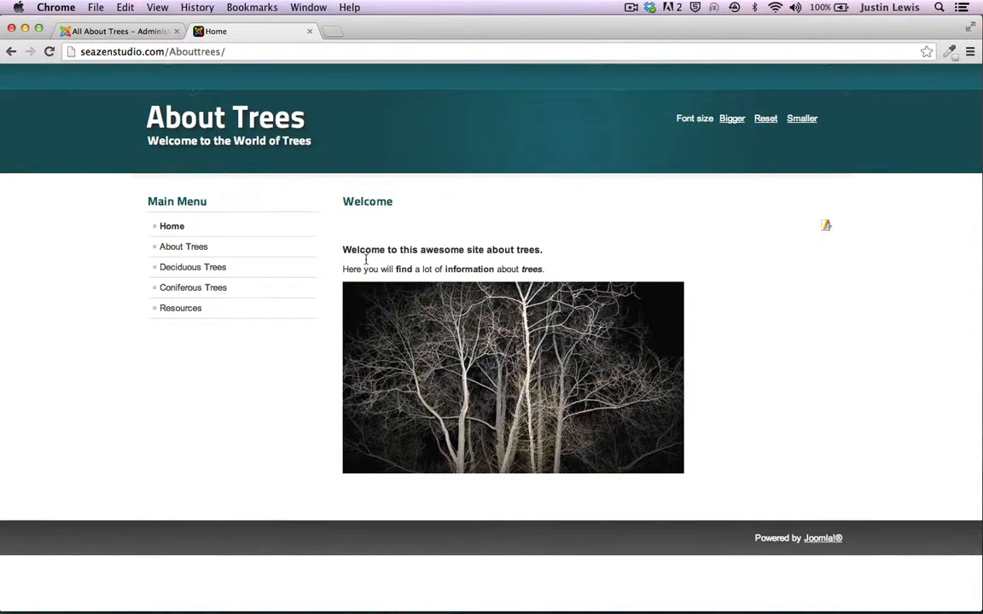
Step: Open the Welcome article for editing from the Article Manager in the site's administration
{"action": "left_click", "coordinate": [118, 31]}
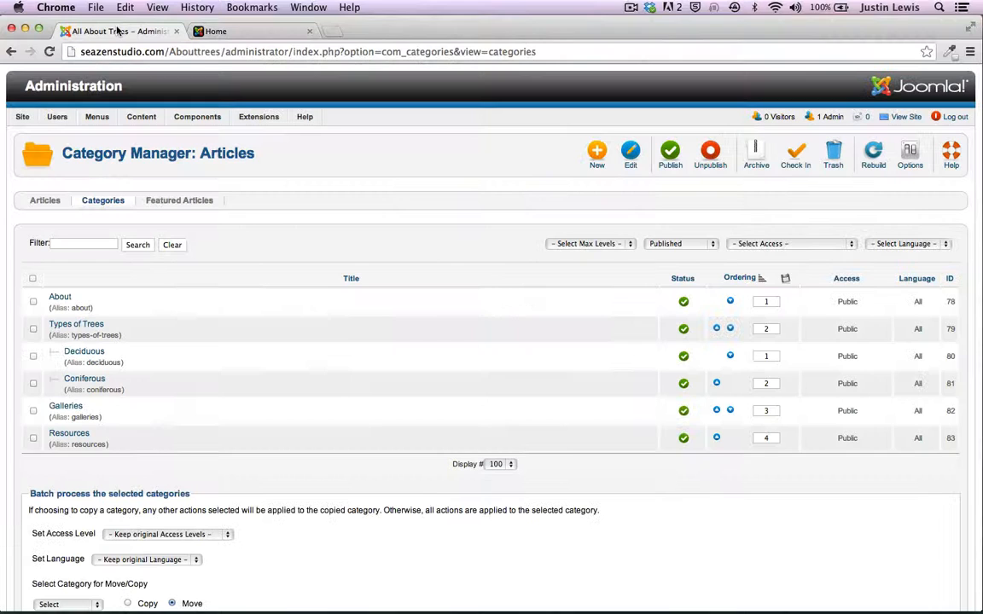
{"action": "left_click", "coordinate": [35, 203]}
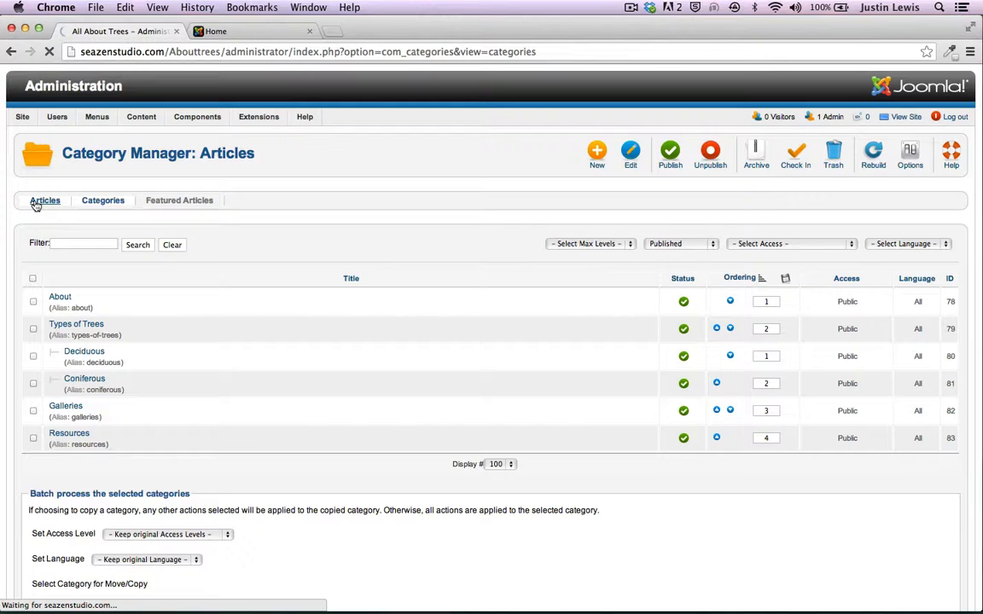
{"action": "mouse_move", "coordinate": [135, 122]}
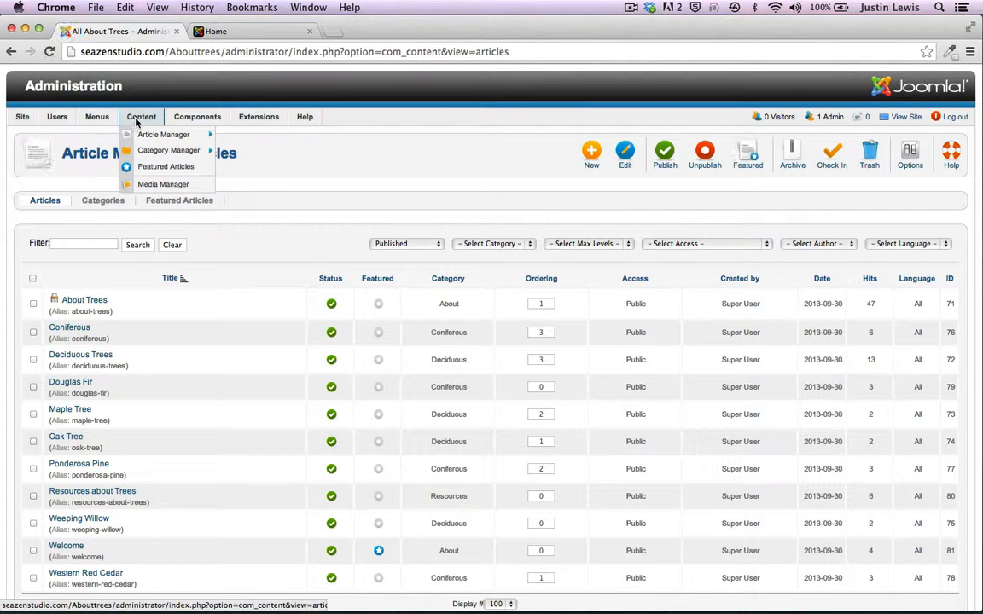
{"action": "mouse_move", "coordinate": [163, 138]}
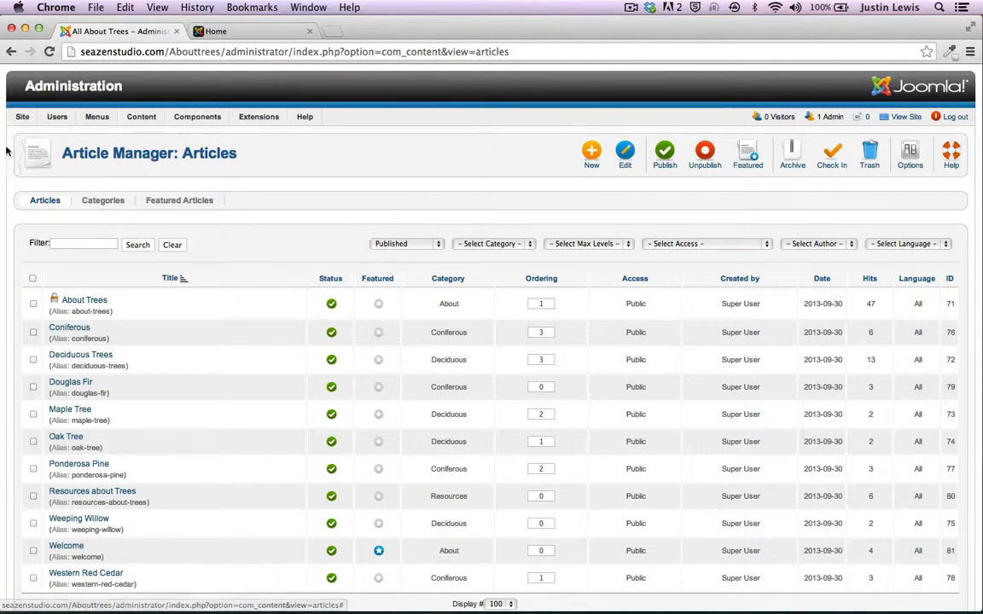
{"action": "mouse_move", "coordinate": [17, 120]}
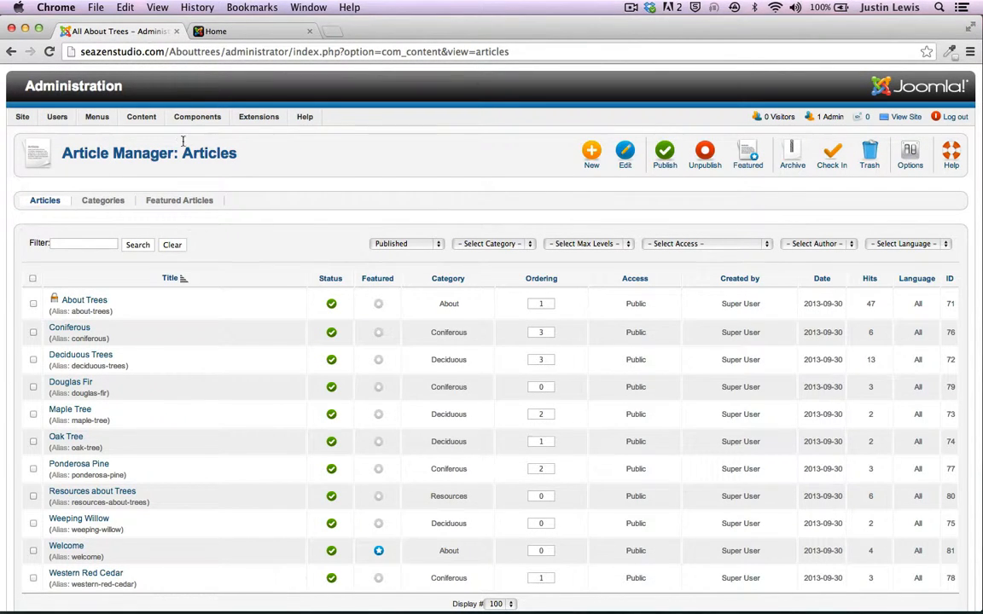
{"action": "scroll", "coordinate": [208, 367], "scroll_direction": "down", "scroll_amount": 3}
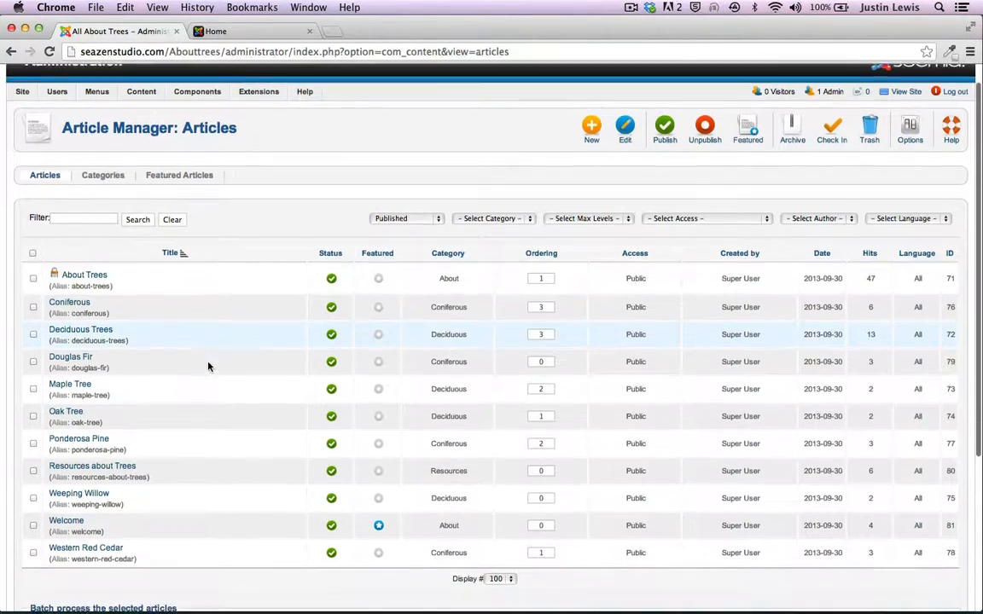
{"action": "left_click", "coordinate": [72, 417]}
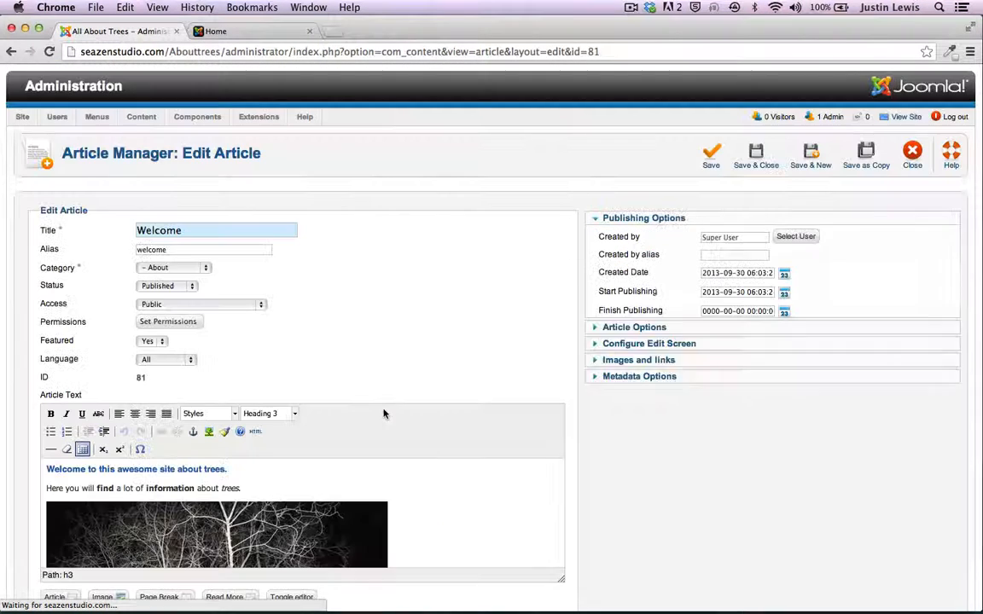
Step: Add blank lines below the winter tree image in the article text and insert a Read More break there
{"action": "left_click", "coordinate": [251, 34]}
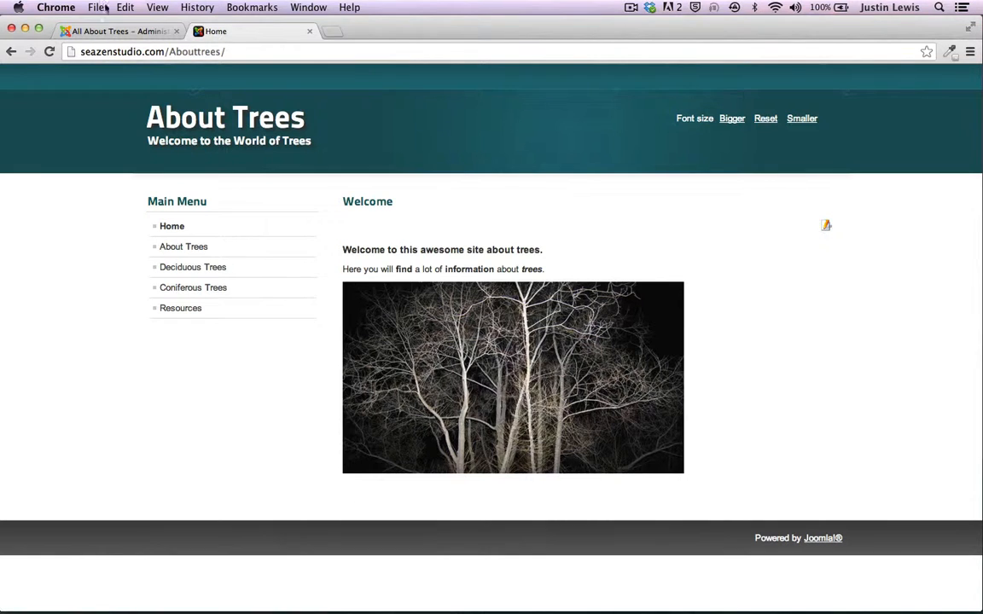
{"action": "left_click", "coordinate": [139, 31]}
{"action": "scroll", "coordinate": [318, 373], "scroll_direction": "down", "scroll_amount": 10}
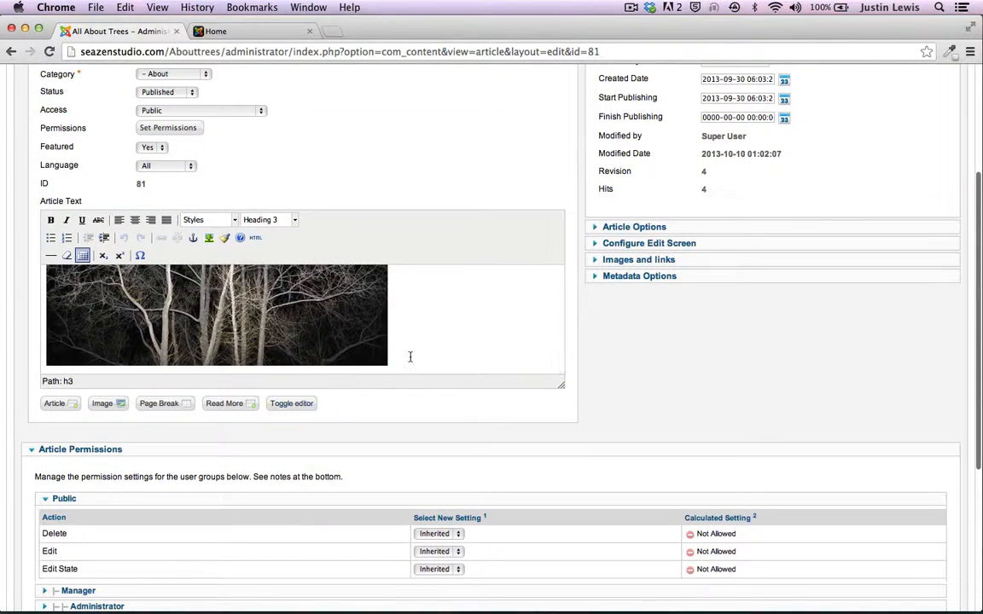
{"action": "left_click", "coordinate": [411, 342]}
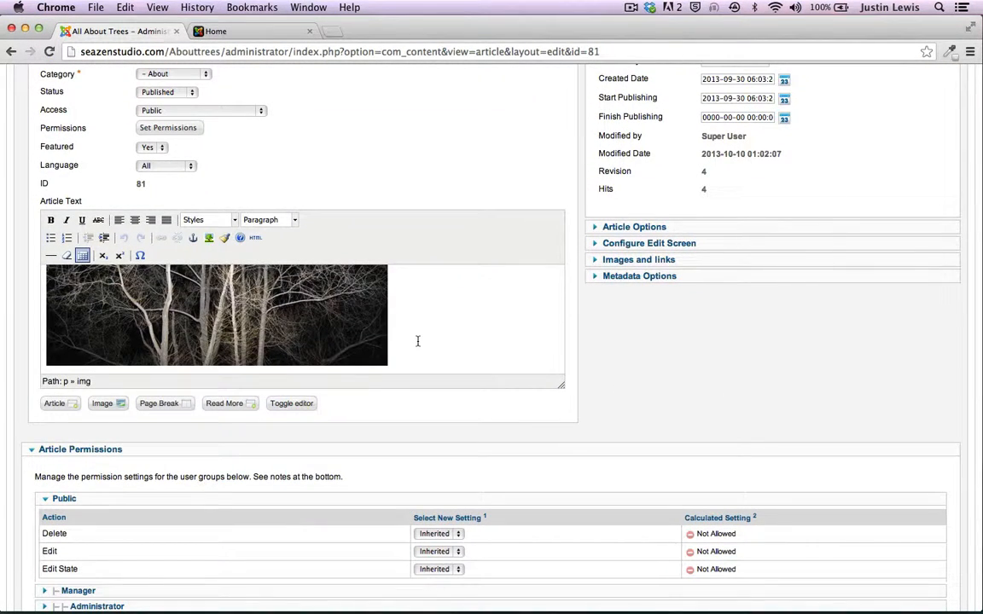
{"action": "key", "text": "Return"}
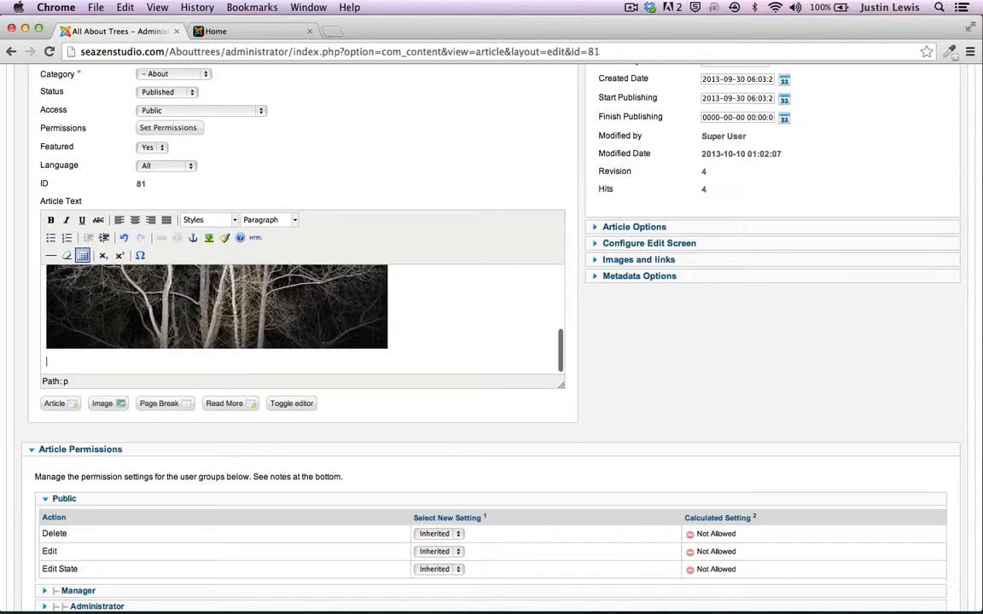
{"action": "key", "text": "Return"}
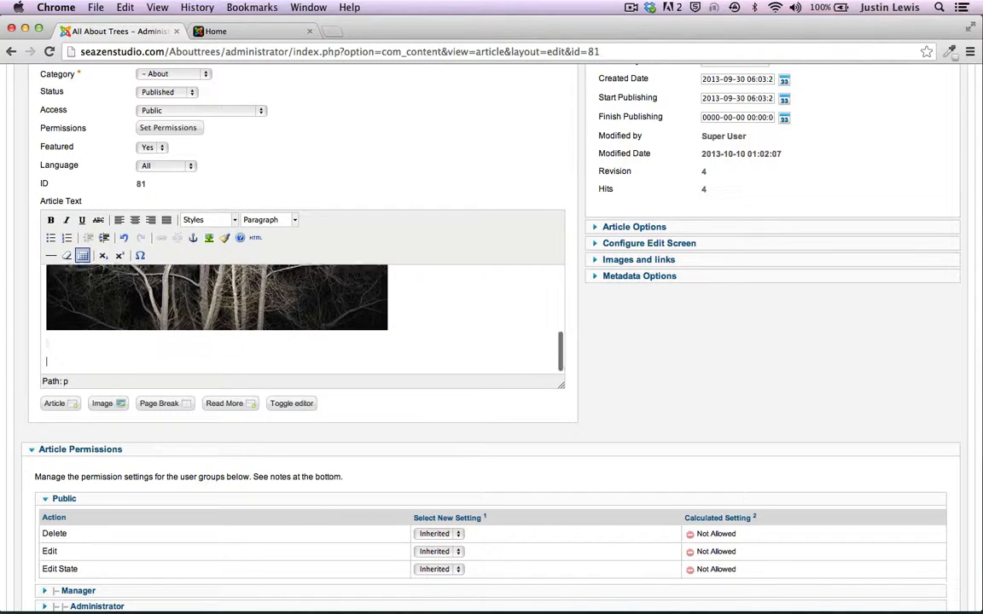
{"action": "left_click", "coordinate": [224, 405]}
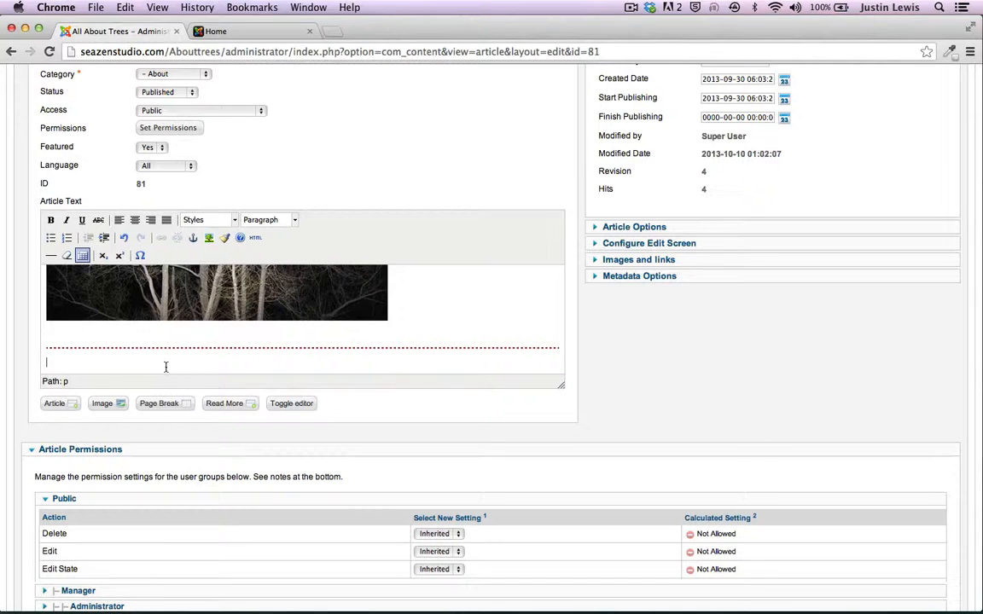
Step: Add the text "Here are some lovely tree images" below the Read More break and format it as Heading 2
{"action": "type", "text": "Here are some lovely tree images"}
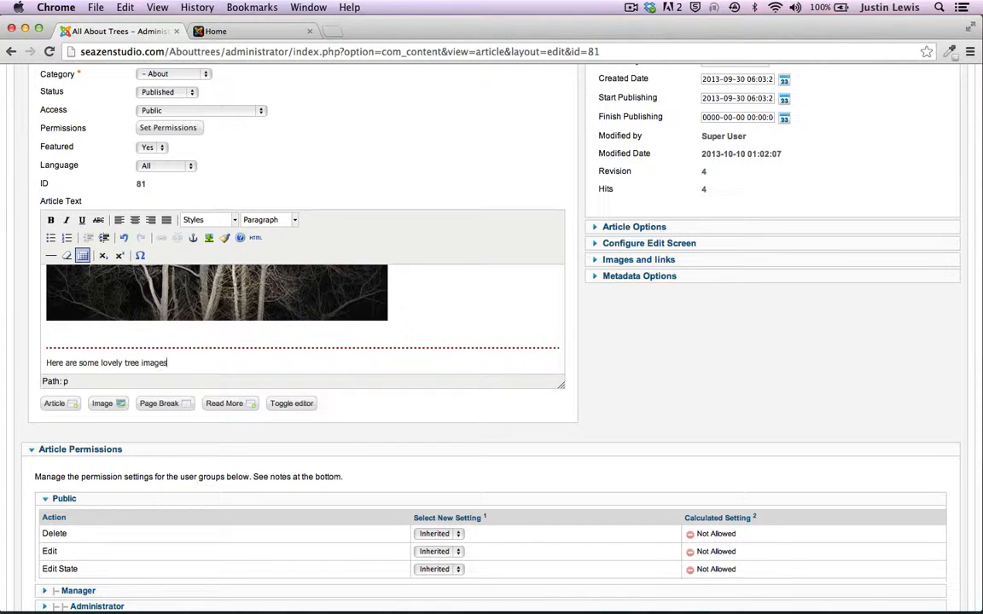
{"action": "left_click_drag", "start_coordinate": [178, 365], "coordinate": [35, 362]}
{"action": "left_click", "coordinate": [295, 219]}
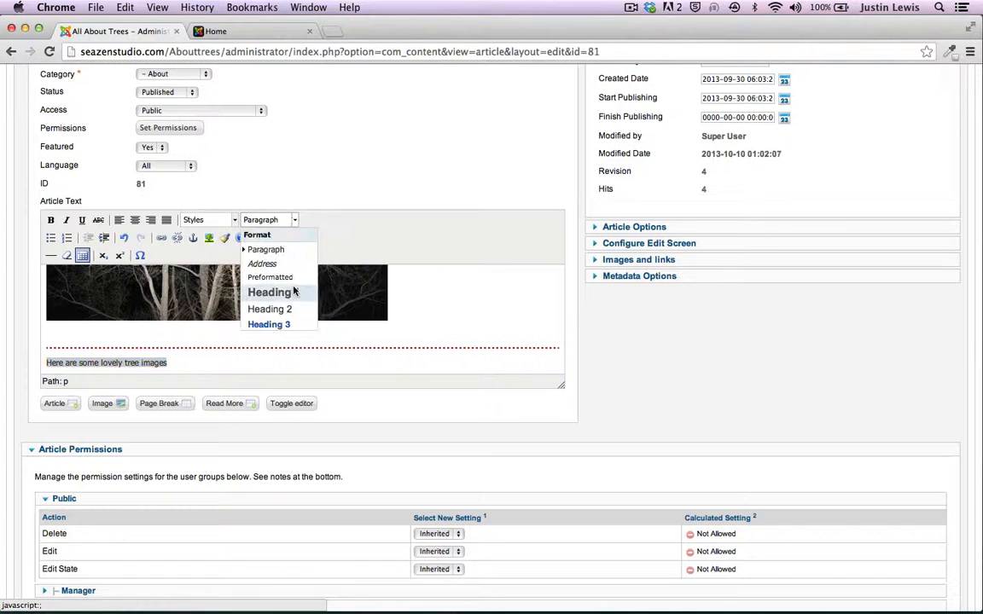
{"action": "left_click", "coordinate": [268, 310]}
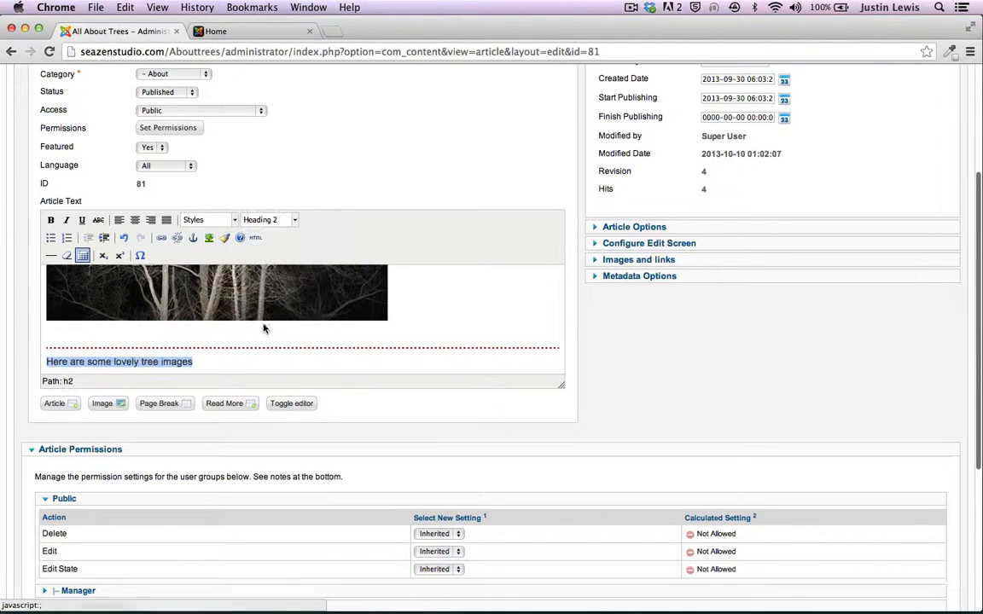
{"action": "left_click", "coordinate": [232, 365]}
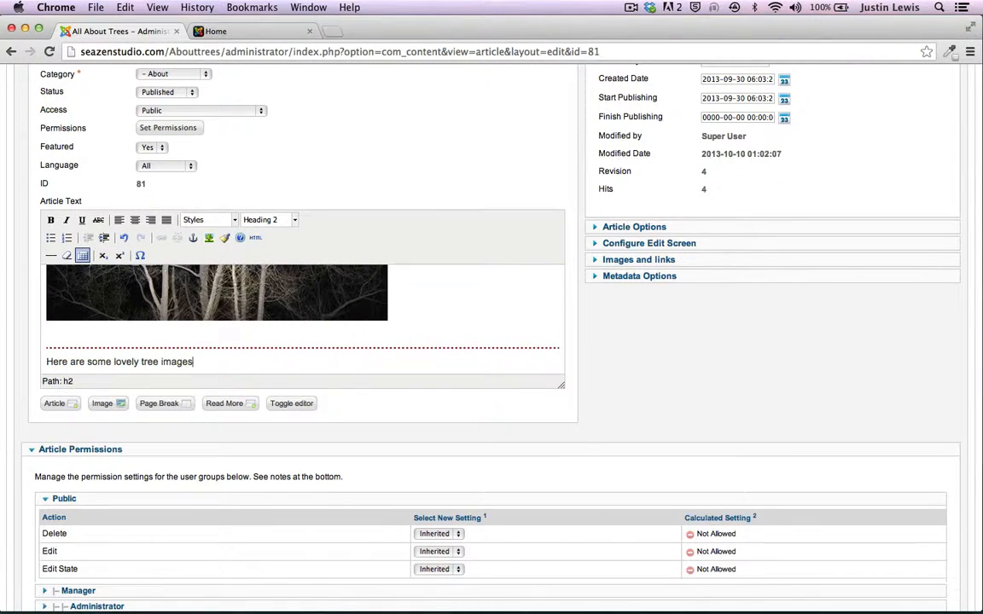
Step: Insert quaking_aspen.jpg from the tree_images folder on a new line below the heading
{"action": "key", "text": "Return"}
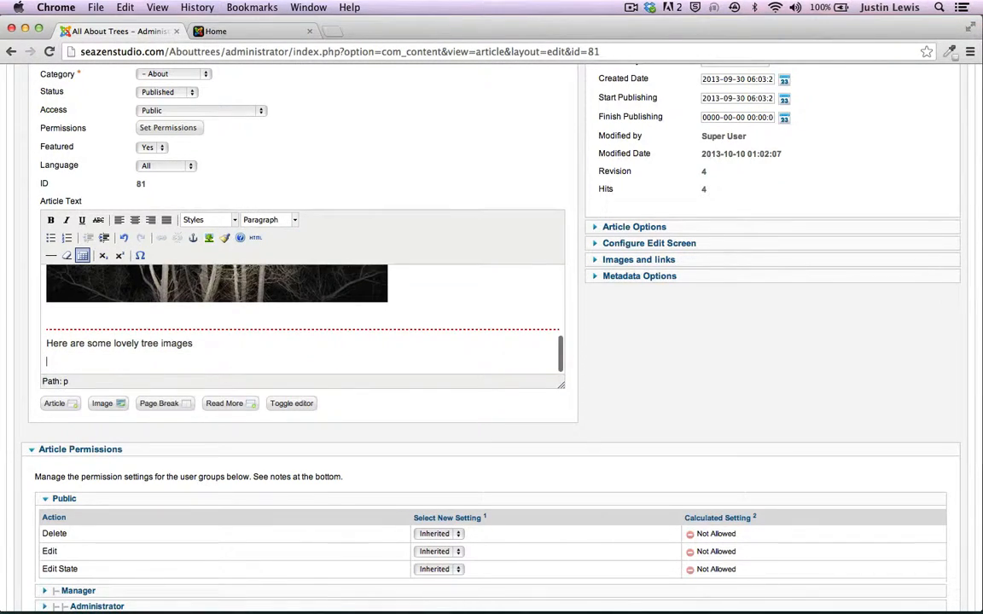
{"action": "left_click", "coordinate": [102, 403]}
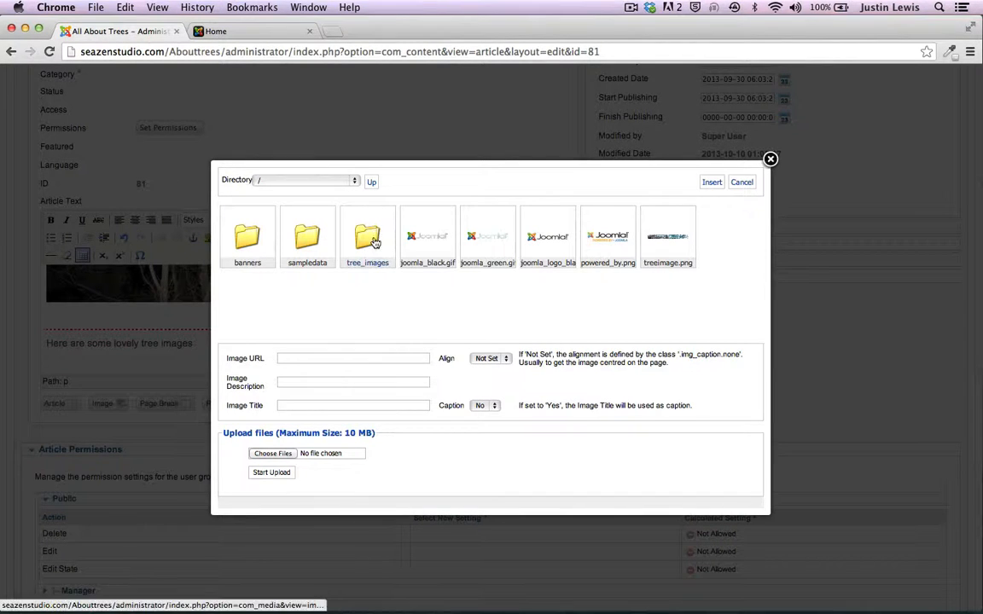
{"action": "left_click", "coordinate": [374, 243]}
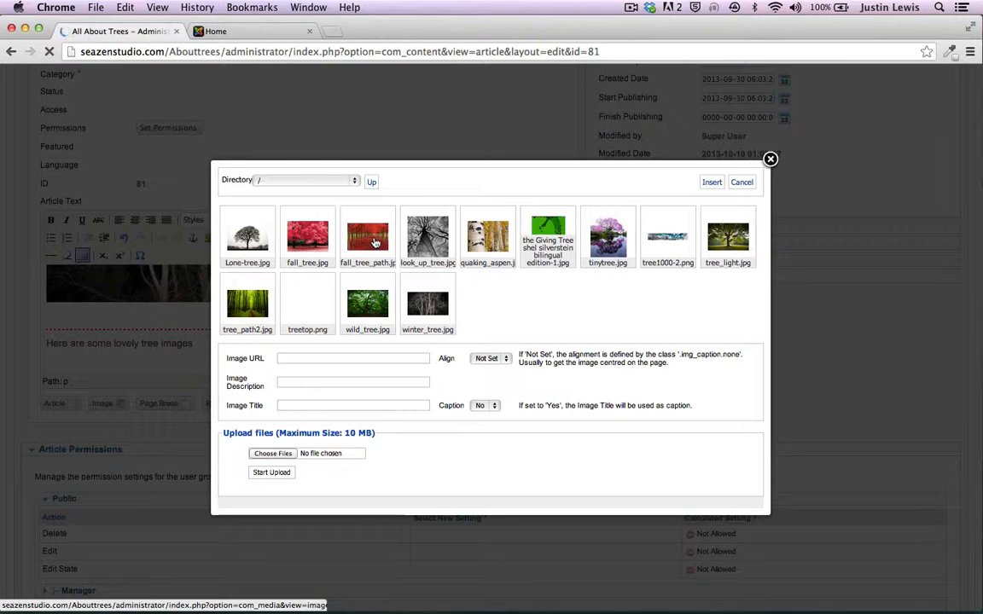
{"action": "left_click", "coordinate": [503, 244]}
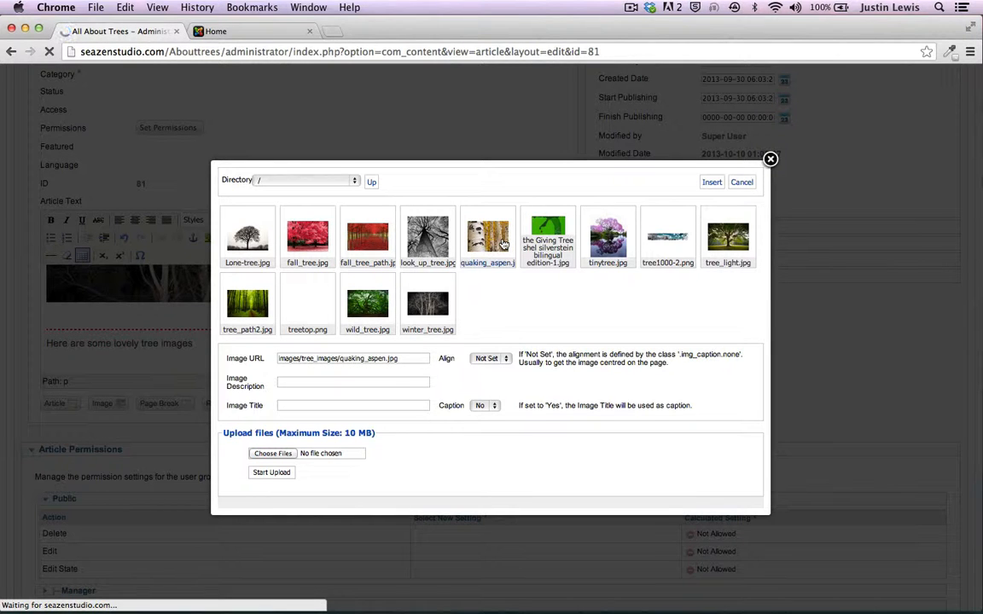
{"action": "left_click", "coordinate": [709, 182]}
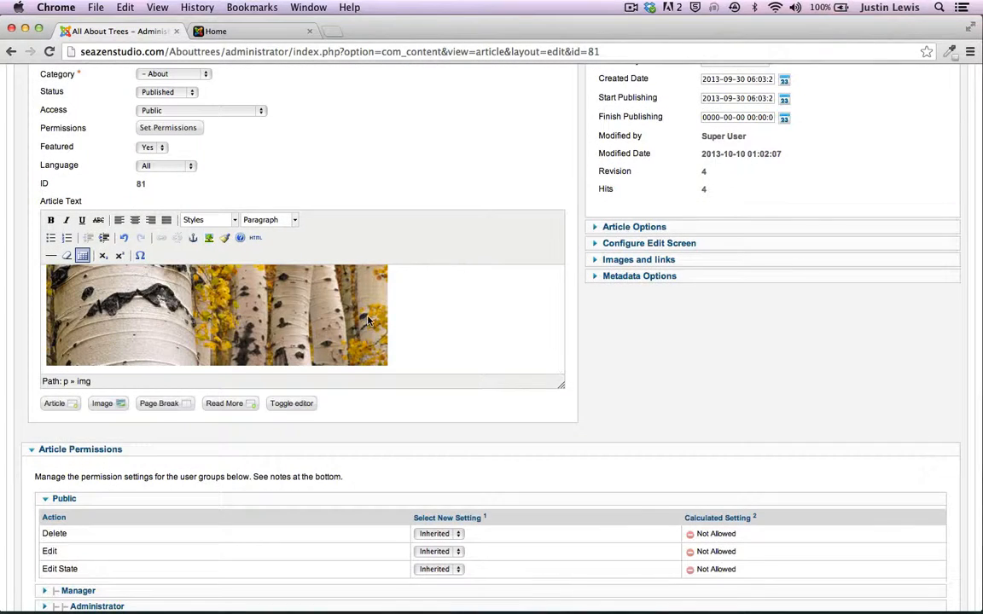
Step: Insert wild_tree.jpg from the tree_images folder below the aspen image, leaving blank space between them
{"action": "scroll", "coordinate": [368, 320], "scroll_direction": "down", "scroll_amount": 5}
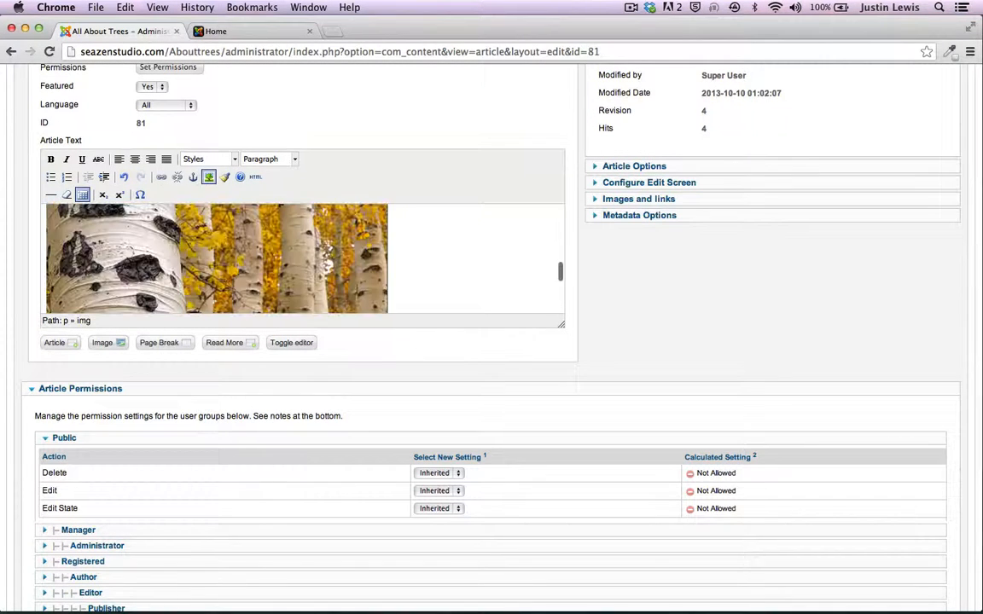
{"action": "key", "text": "Return"}
{"action": "key", "text": "Return"}
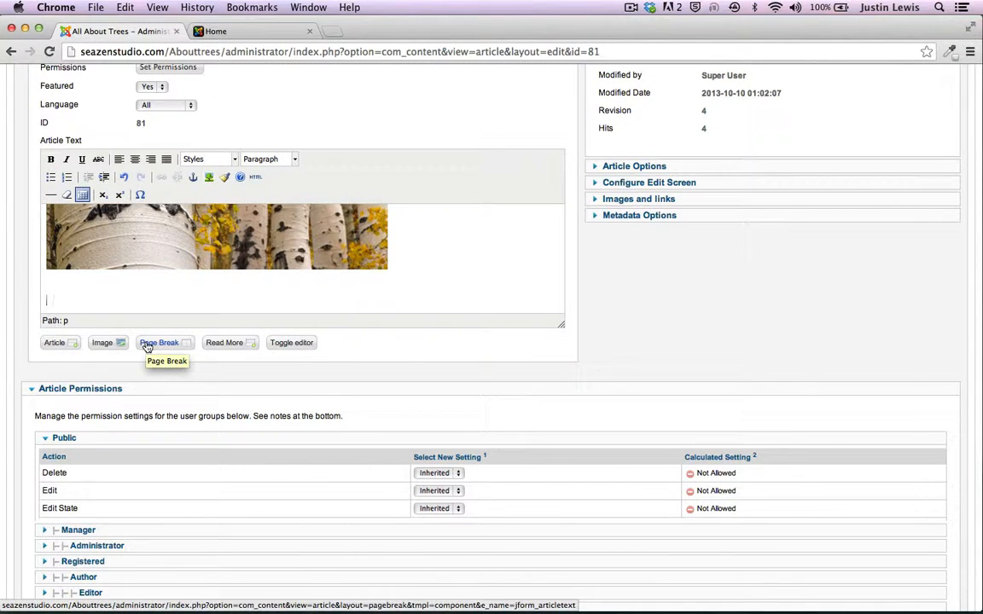
{"action": "left_click", "coordinate": [99, 342]}
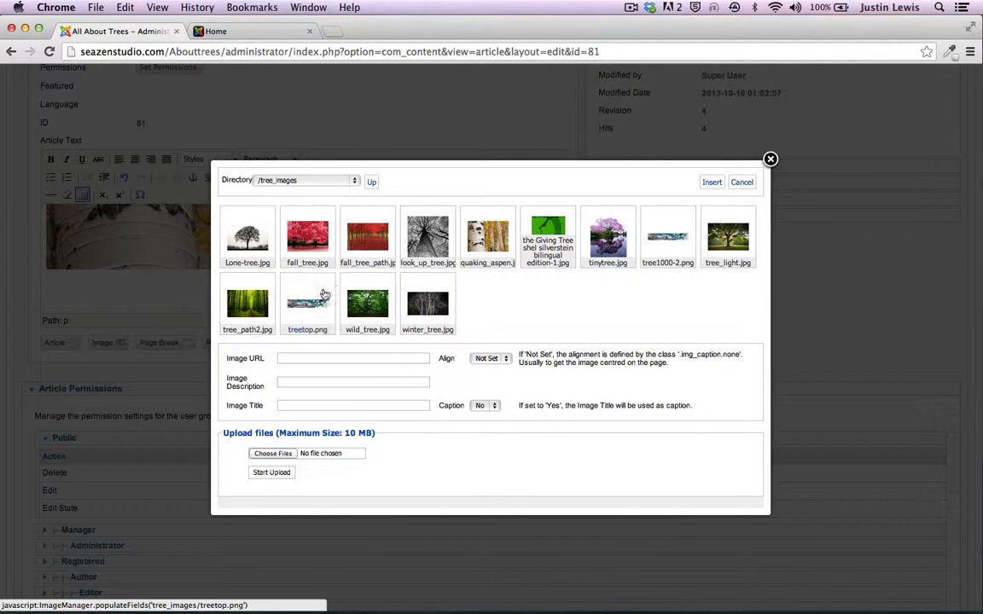
{"action": "left_click", "coordinate": [368, 303]}
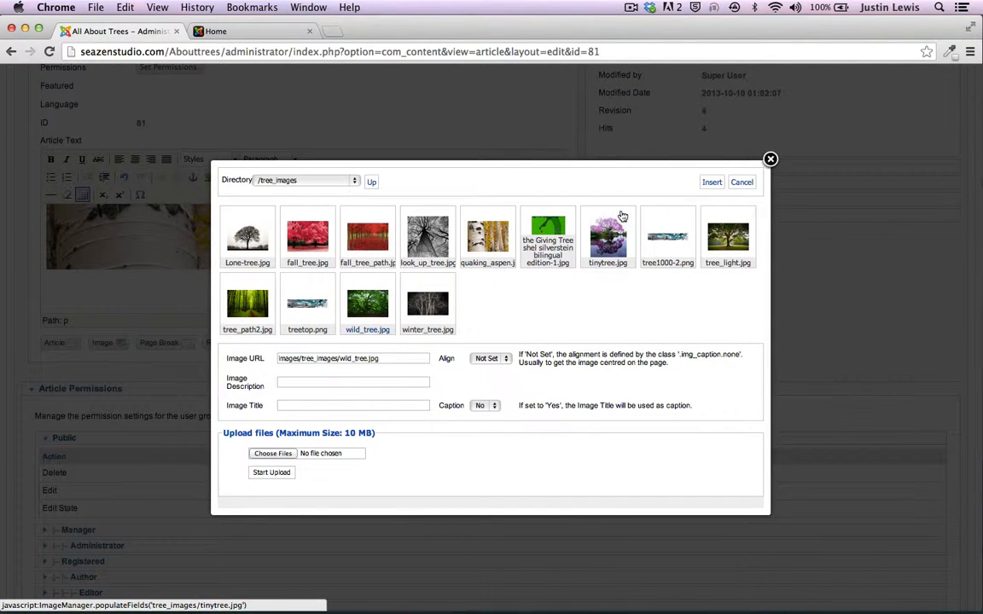
{"action": "left_click", "coordinate": [711, 182]}
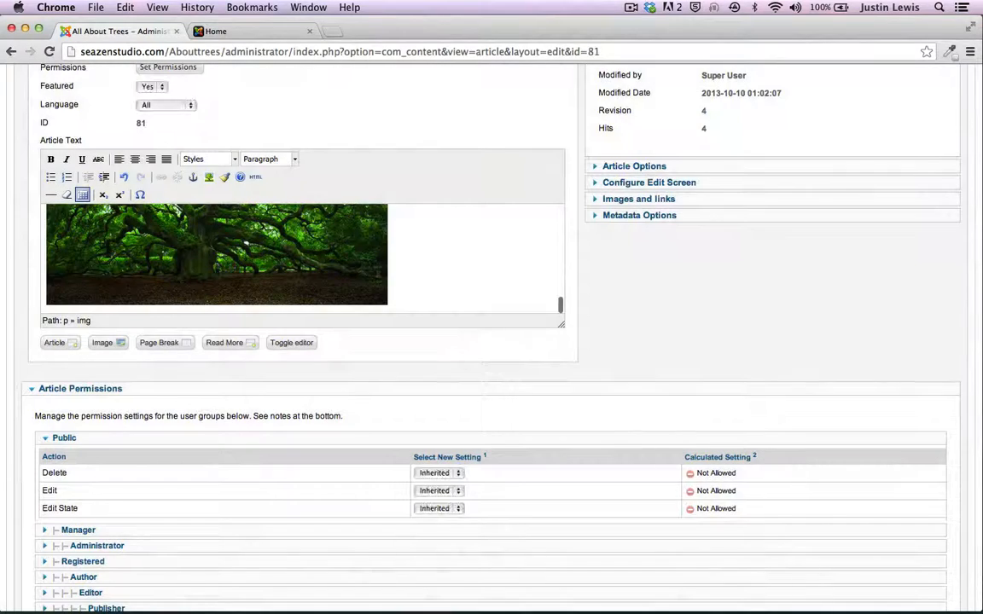
Step: Review the article text with its inserted images and save the Welcome article, keeping it open
{"action": "scroll", "coordinate": [315, 249], "scroll_direction": "up", "scroll_amount": 5}
{"action": "scroll", "coordinate": [350, 281], "scroll_direction": "down", "scroll_amount": 3}
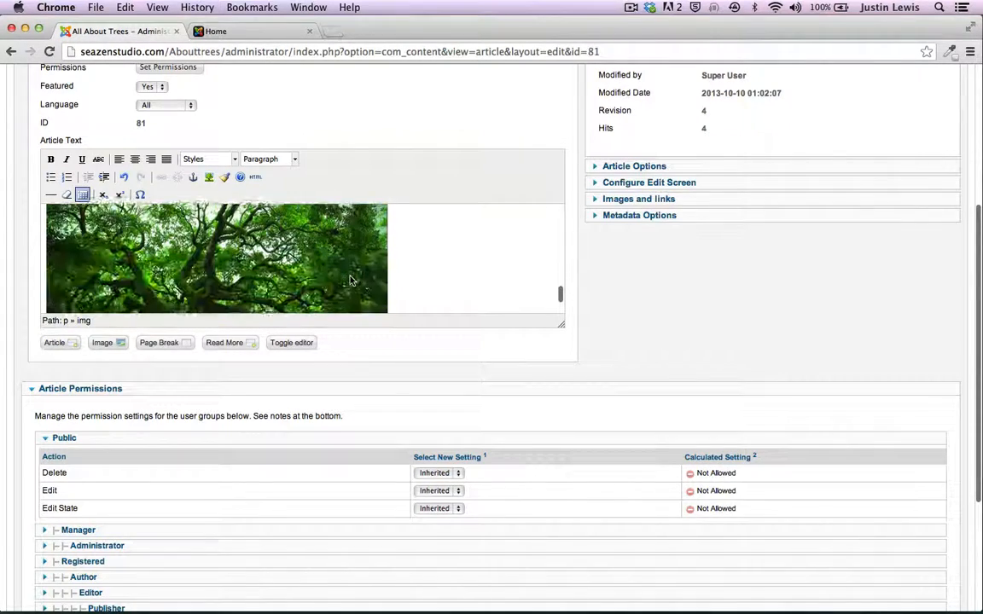
{"action": "scroll", "coordinate": [349, 280], "scroll_direction": "down", "scroll_amount": 2}
{"action": "scroll", "coordinate": [350, 280], "scroll_direction": "up", "scroll_amount": 5}
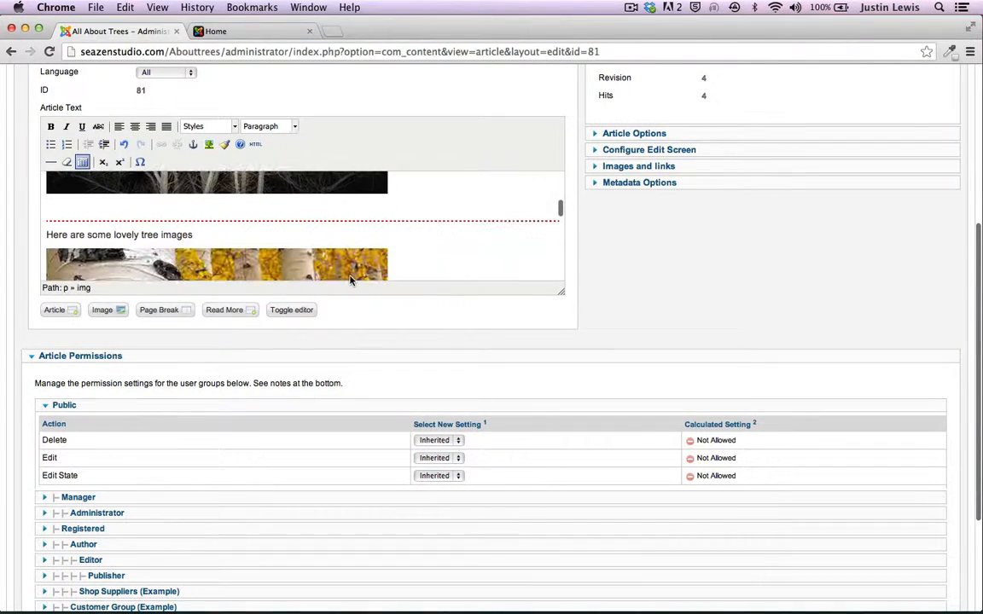
{"action": "scroll", "coordinate": [350, 280], "scroll_direction": "down", "scroll_amount": 6}
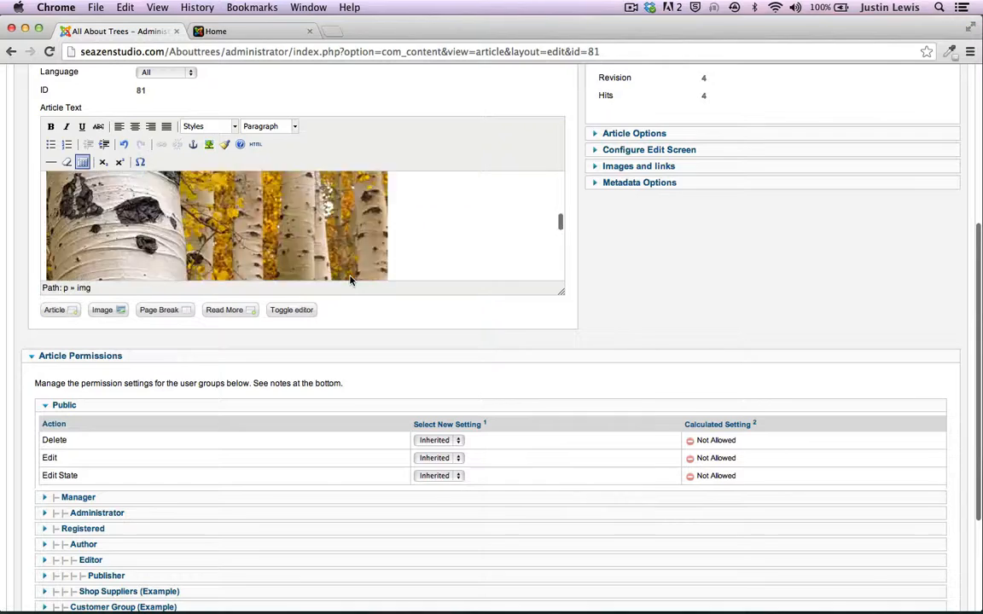
{"action": "scroll", "coordinate": [730, 206], "scroll_direction": "up", "scroll_amount": 10}
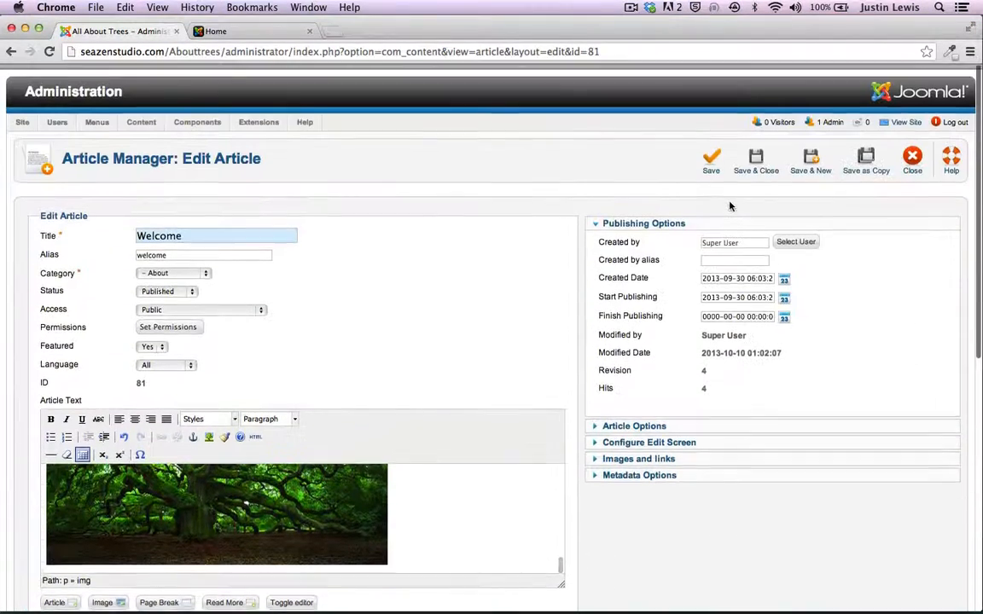
{"action": "left_click", "coordinate": [713, 155]}
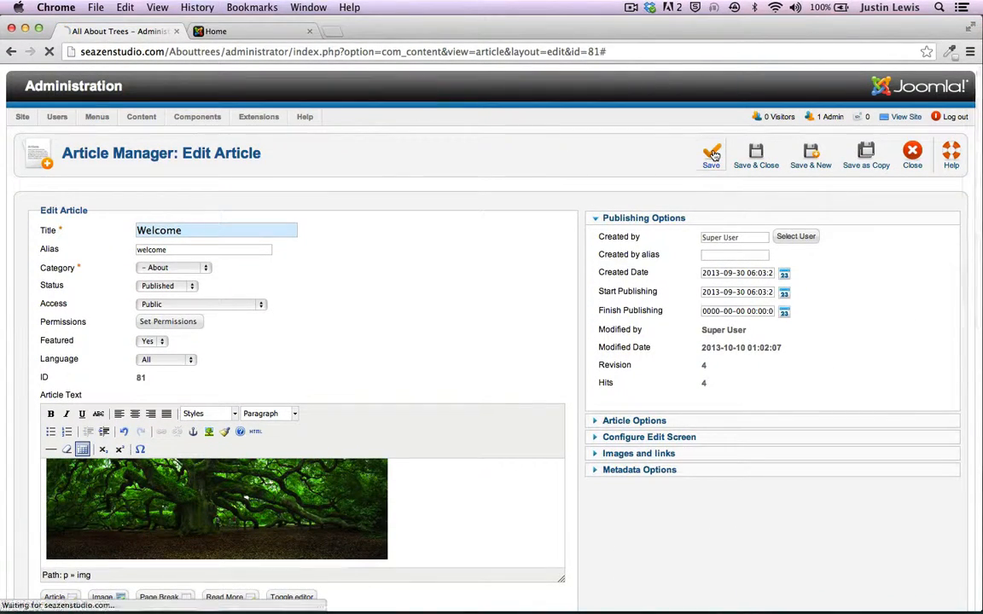
Step: Reload the public home page and check how the Welcome article appears with its Read More break
{"action": "left_click", "coordinate": [236, 32]}
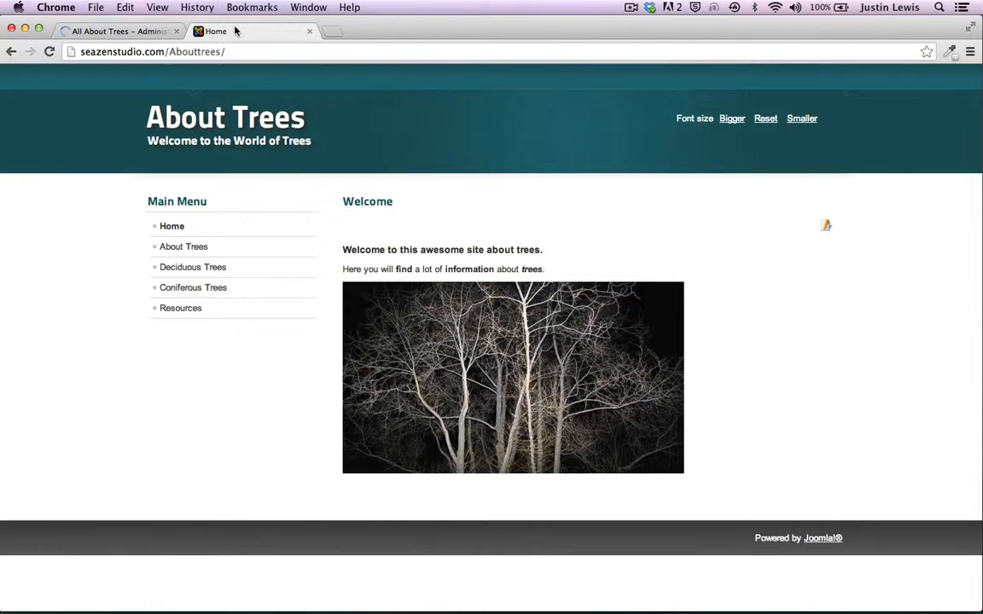
{"action": "left_click", "coordinate": [50, 51]}
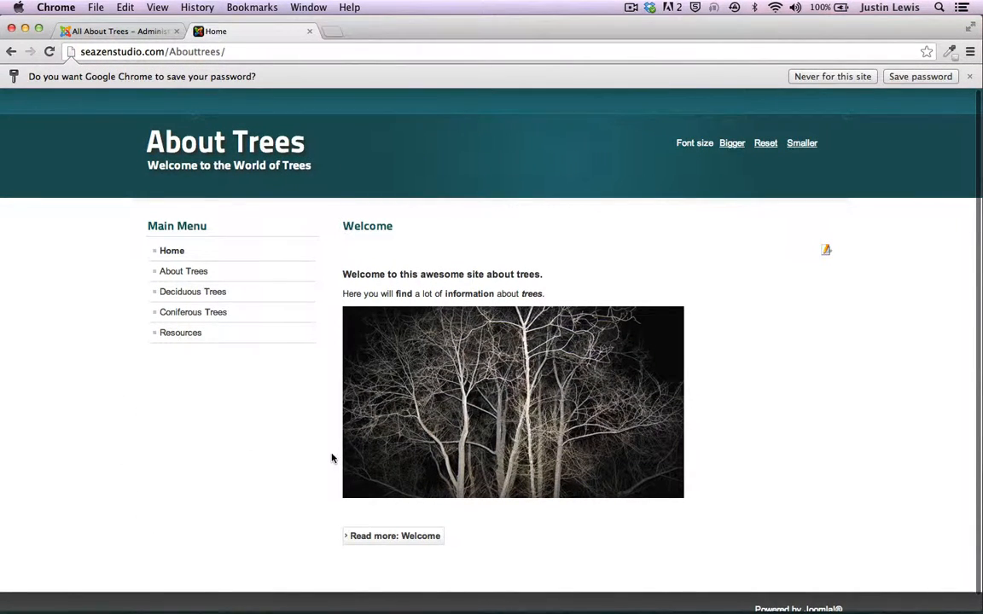
{"action": "scroll", "coordinate": [331, 456], "scroll_direction": "down", "scroll_amount": 2}
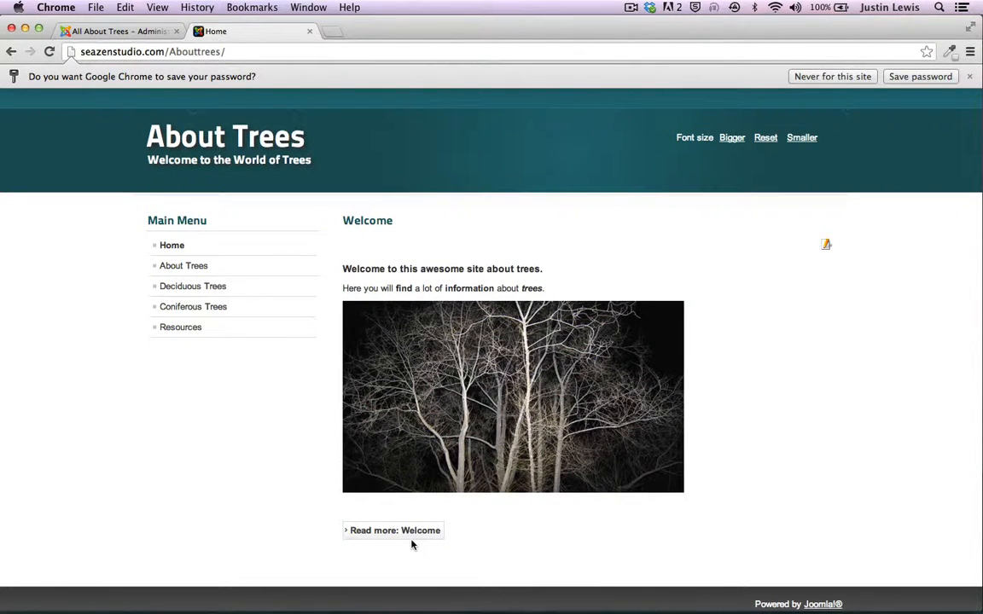
Step: Open the full Welcome article from its Read More link, look over the heading and tree images, and return to the home page
{"action": "left_click", "coordinate": [389, 535]}
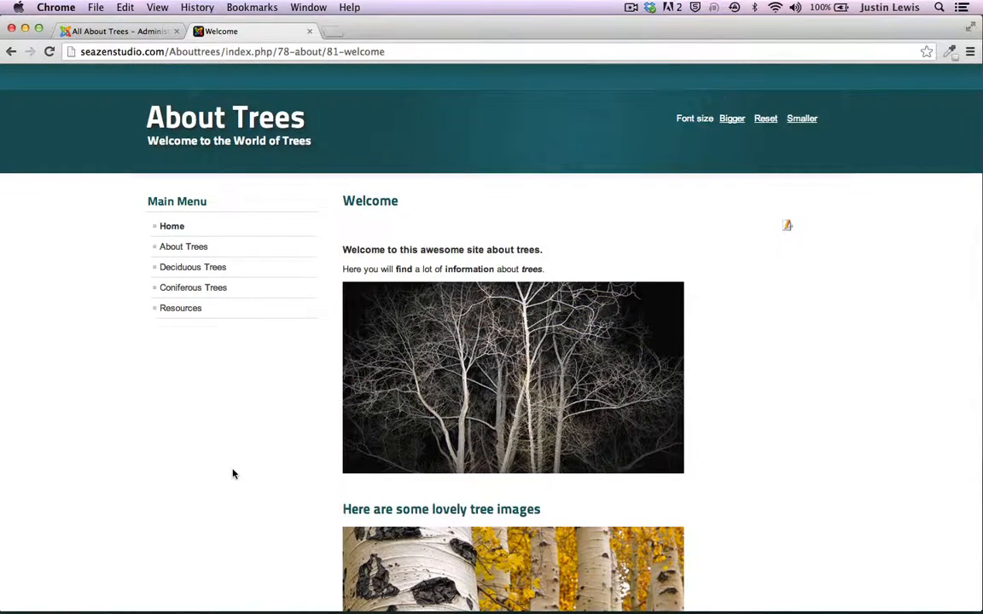
{"action": "scroll", "coordinate": [233, 473], "scroll_direction": "down", "scroll_amount": 9}
{"action": "scroll", "coordinate": [233, 473], "scroll_direction": "up", "scroll_amount": 9}
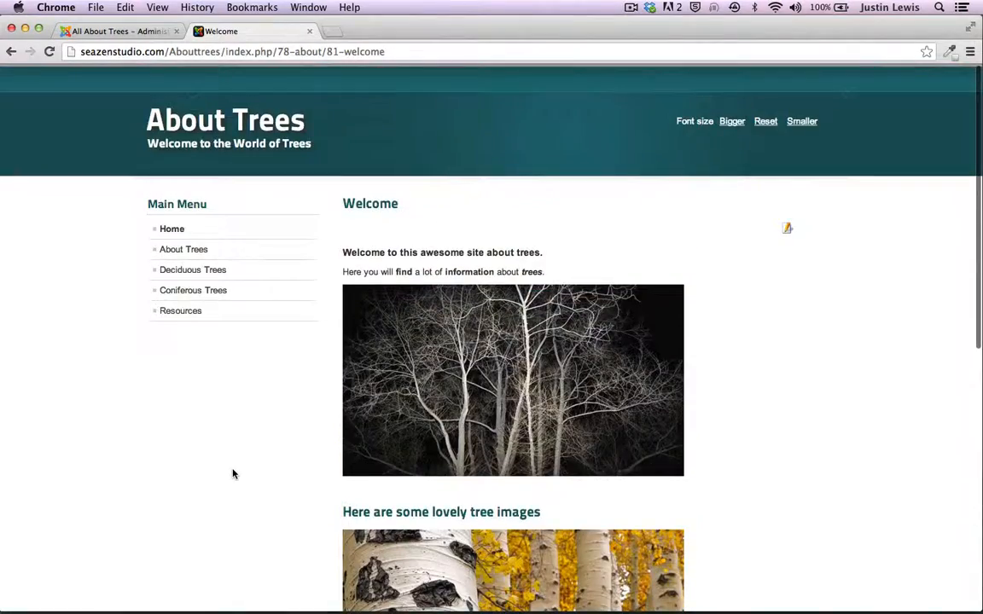
{"action": "scroll", "coordinate": [233, 474], "scroll_direction": "down", "scroll_amount": 12}
{"action": "scroll", "coordinate": [233, 474], "scroll_direction": "up", "scroll_amount": 12}
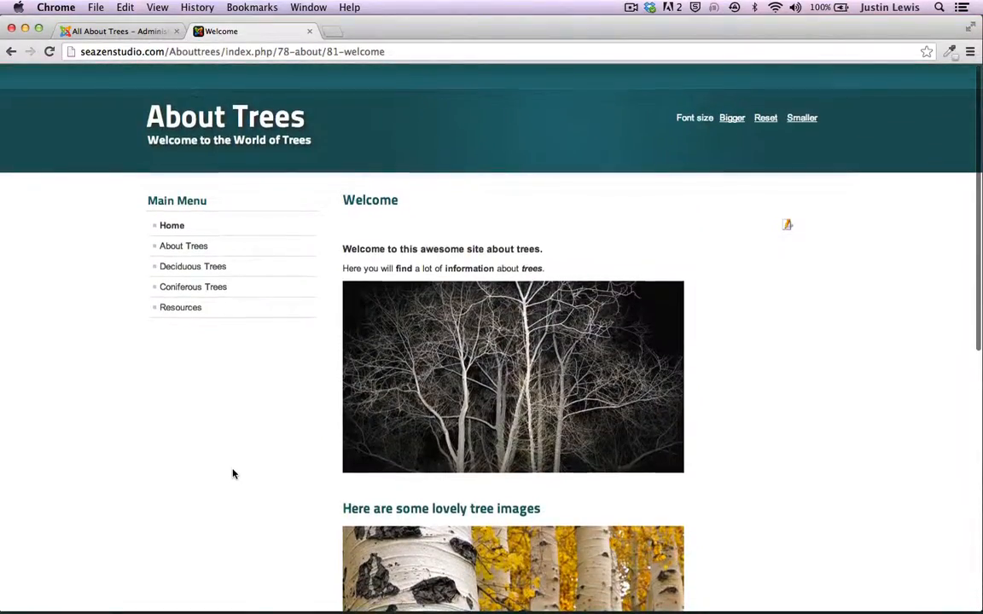
{"action": "scroll", "coordinate": [233, 473], "scroll_direction": "down", "scroll_amount": 7}
{"action": "scroll", "coordinate": [233, 474], "scroll_direction": "up", "scroll_amount": 4}
{"action": "scroll", "coordinate": [232, 473], "scroll_direction": "down", "scroll_amount": 1}
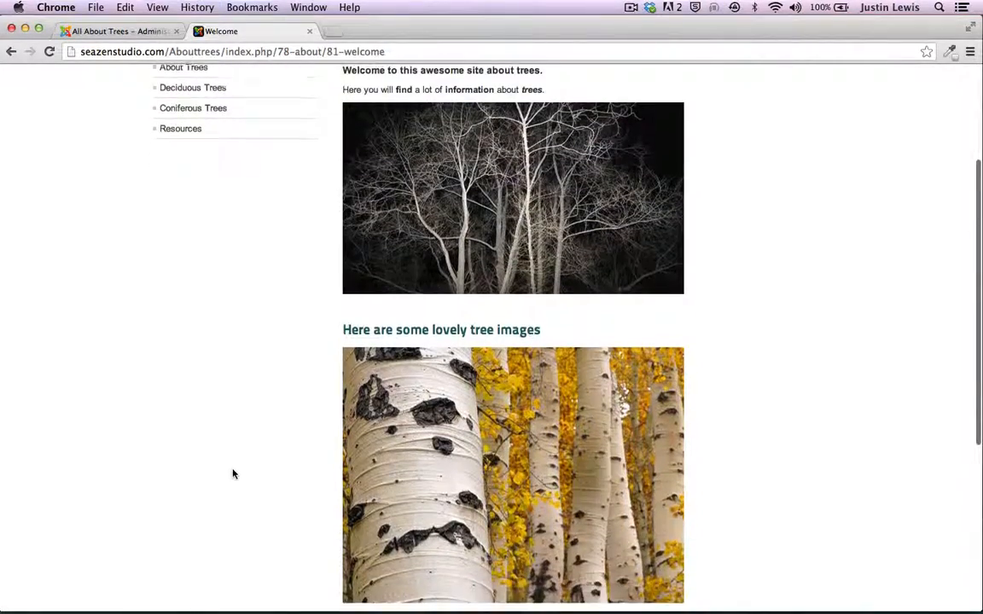
{"action": "scroll", "coordinate": [233, 474], "scroll_direction": "up", "scroll_amount": 4}
{"action": "scroll", "coordinate": [233, 474], "scroll_direction": "down", "scroll_amount": 2}
{"action": "scroll", "coordinate": [233, 473], "scroll_direction": "down", "scroll_amount": 10}
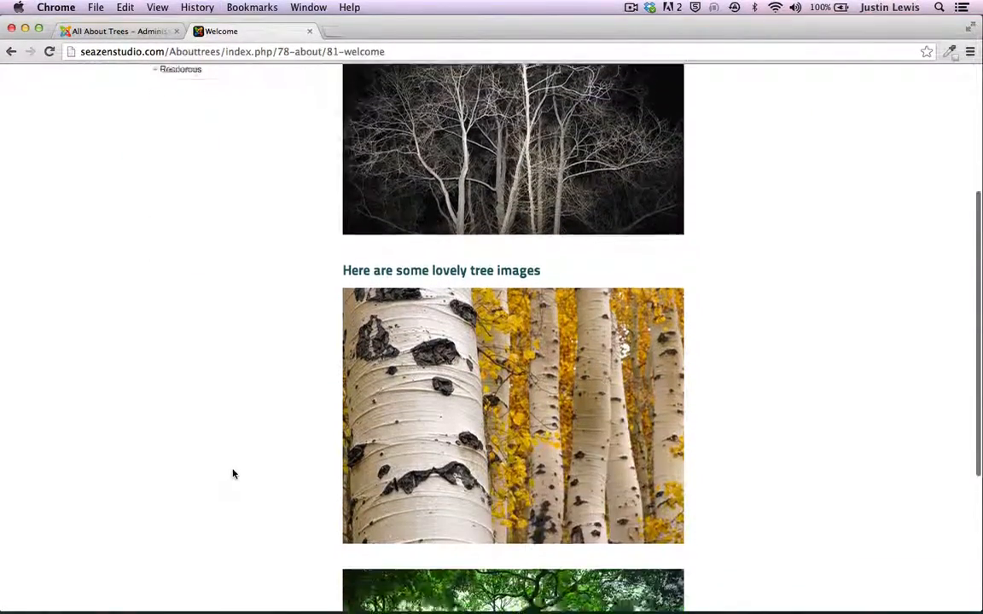
{"action": "scroll", "coordinate": [233, 473], "scroll_direction": "up", "scroll_amount": 2}
{"action": "scroll", "coordinate": [233, 474], "scroll_direction": "up", "scroll_amount": 10}
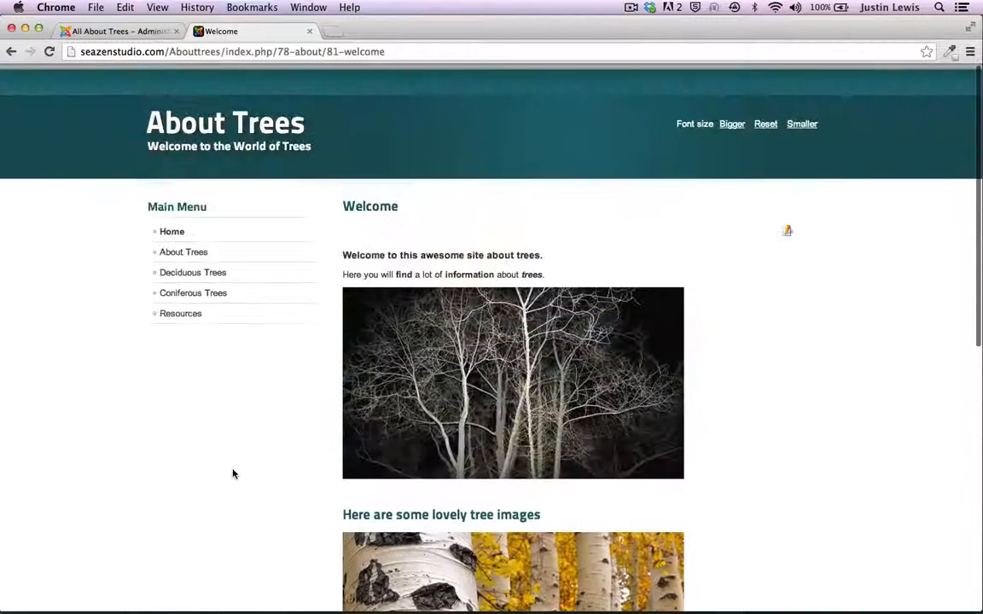
{"action": "scroll", "coordinate": [233, 473], "scroll_direction": "down", "scroll_amount": 1}
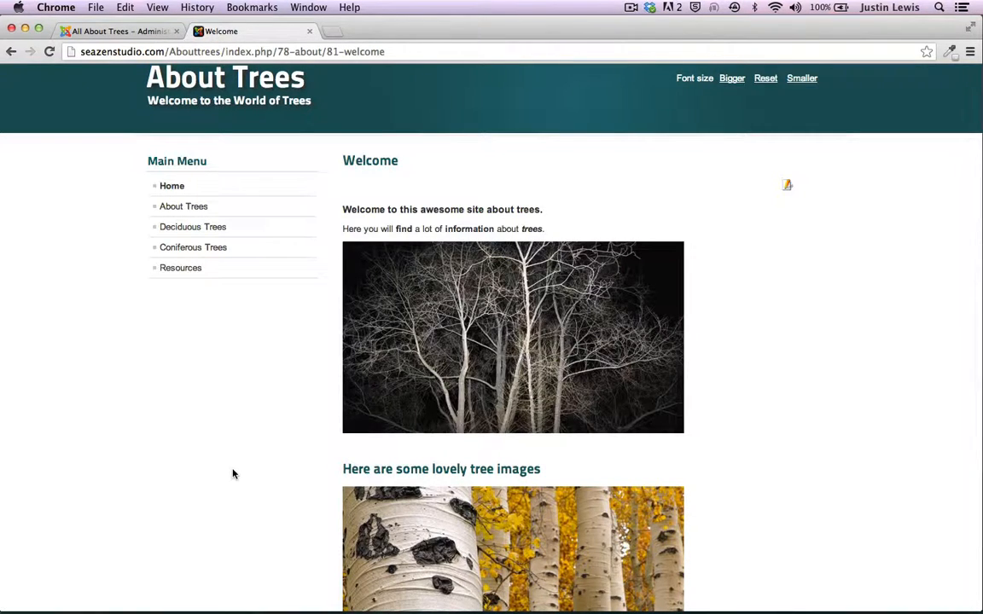
{"action": "scroll", "coordinate": [233, 472], "scroll_direction": "down", "scroll_amount": 10}
{"action": "scroll", "coordinate": [233, 472], "scroll_direction": "up", "scroll_amount": 12}
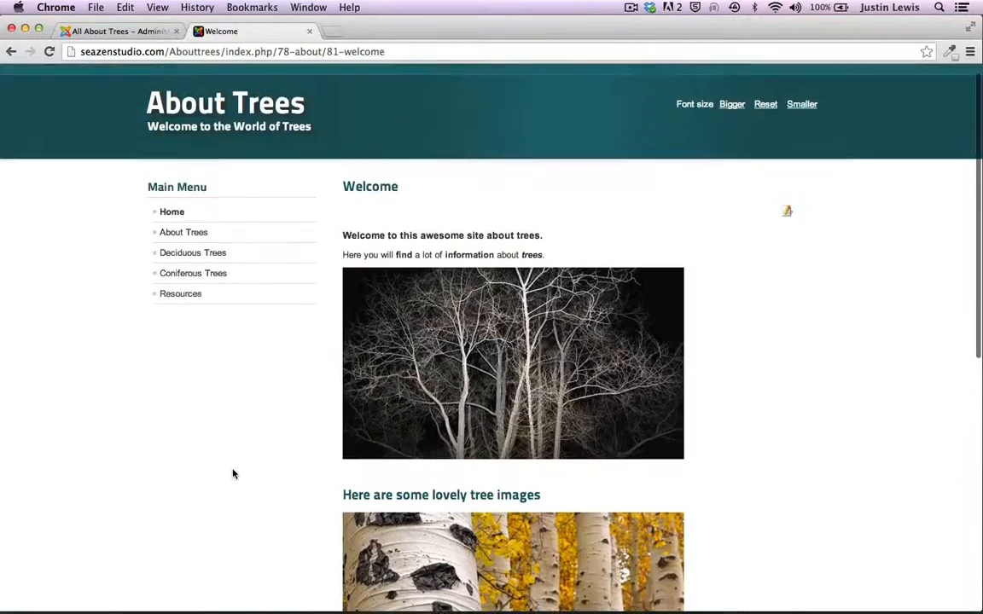
{"action": "left_click", "coordinate": [171, 228]}
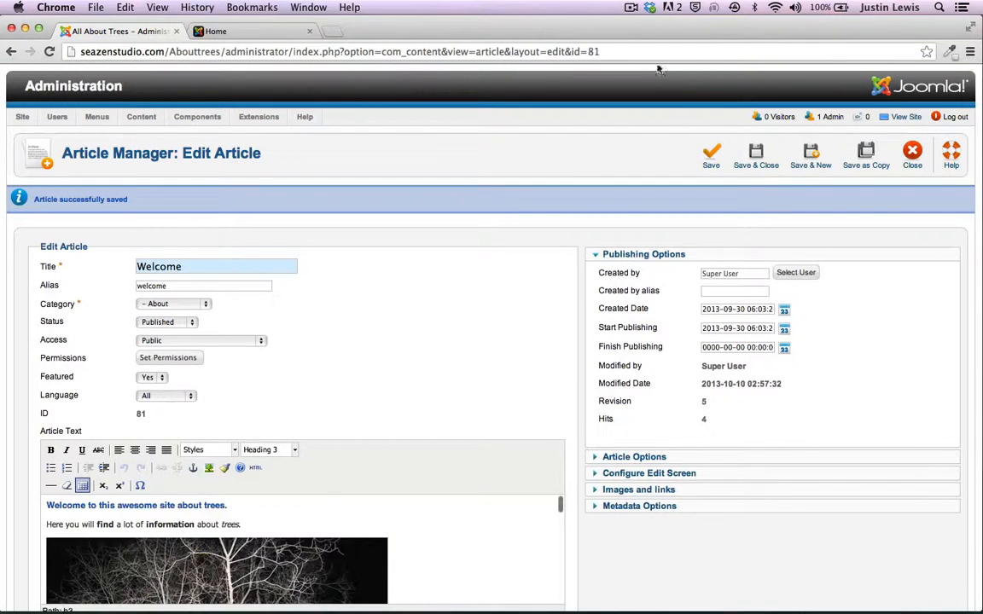
Step: Close the Welcome article in the administration site and create and save a new article category titled News
{"action": "left_click", "coordinate": [913, 154]}
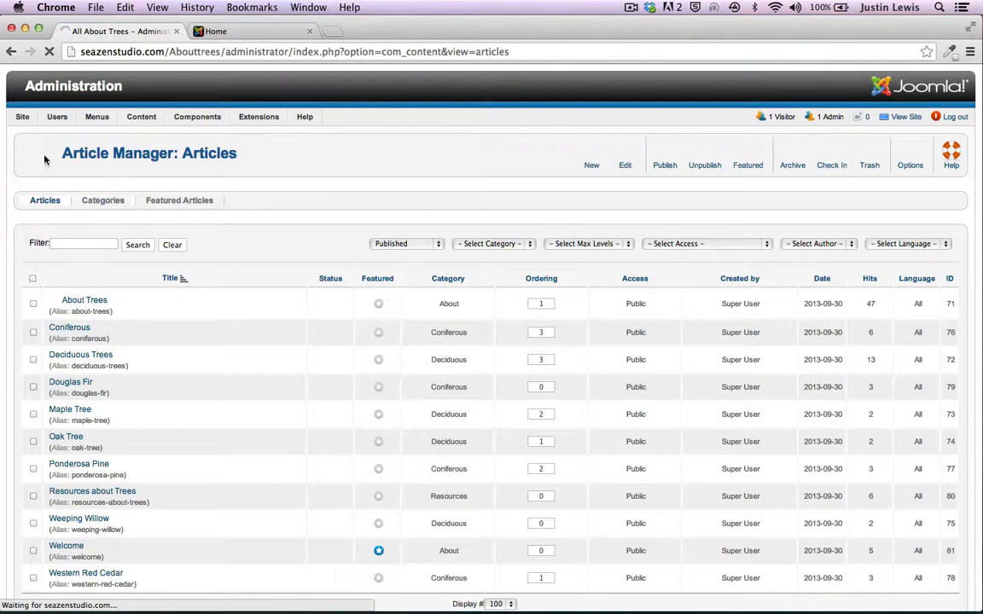
{"action": "mouse_move", "coordinate": [21, 117]}
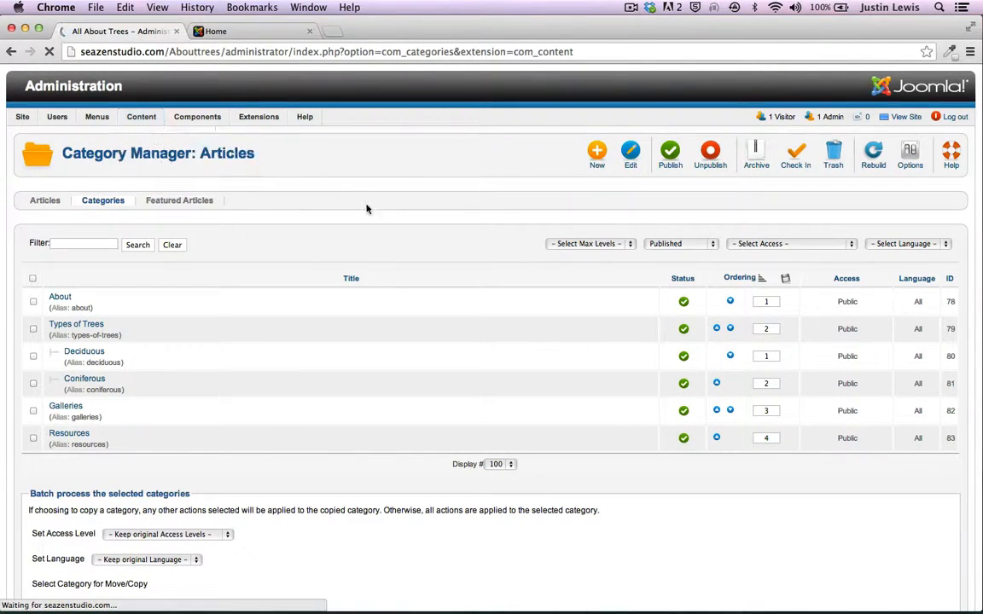
{"action": "left_click", "coordinate": [597, 156]}
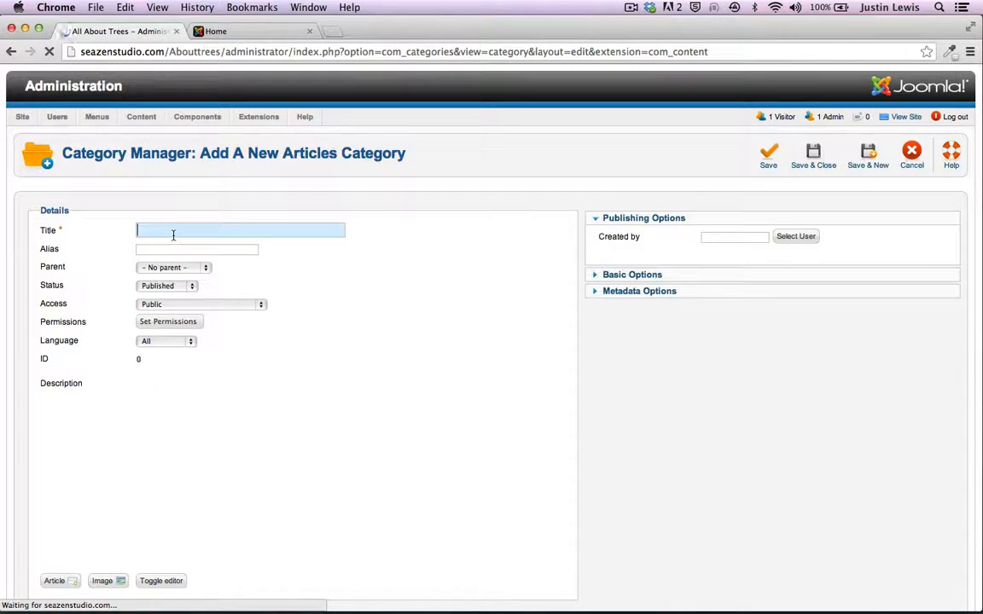
{"action": "type", "text": "News"}
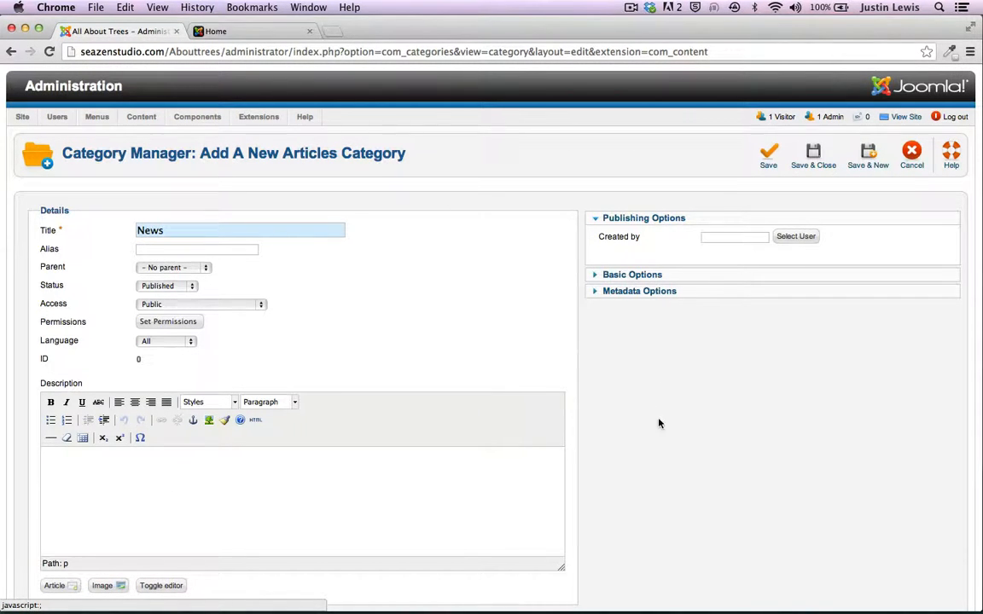
{"action": "left_click", "coordinate": [814, 158]}
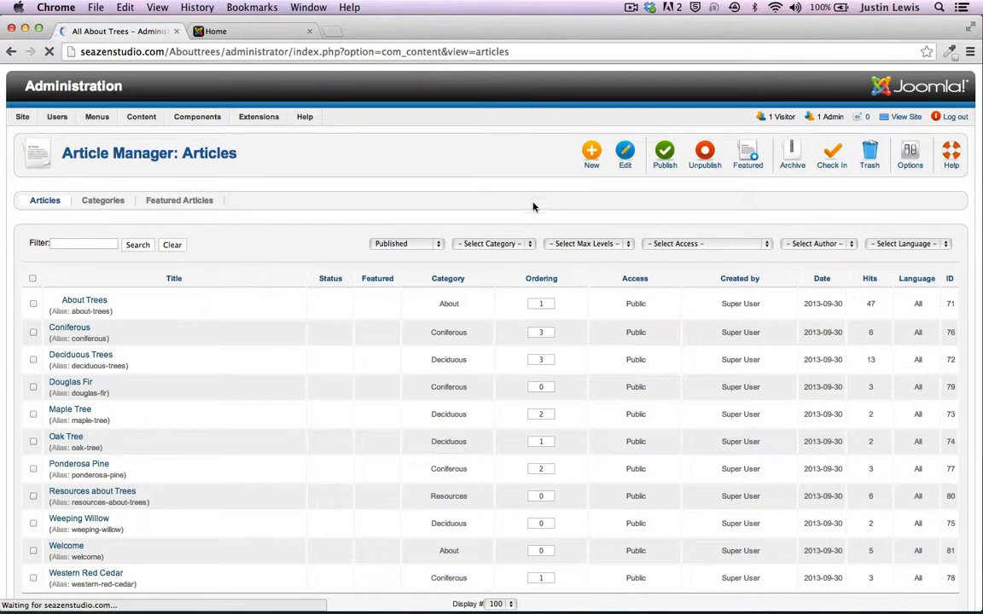
Step: Start a new article titled The Giving Tree and assign it to the News category
{"action": "left_click", "coordinate": [588, 162]}
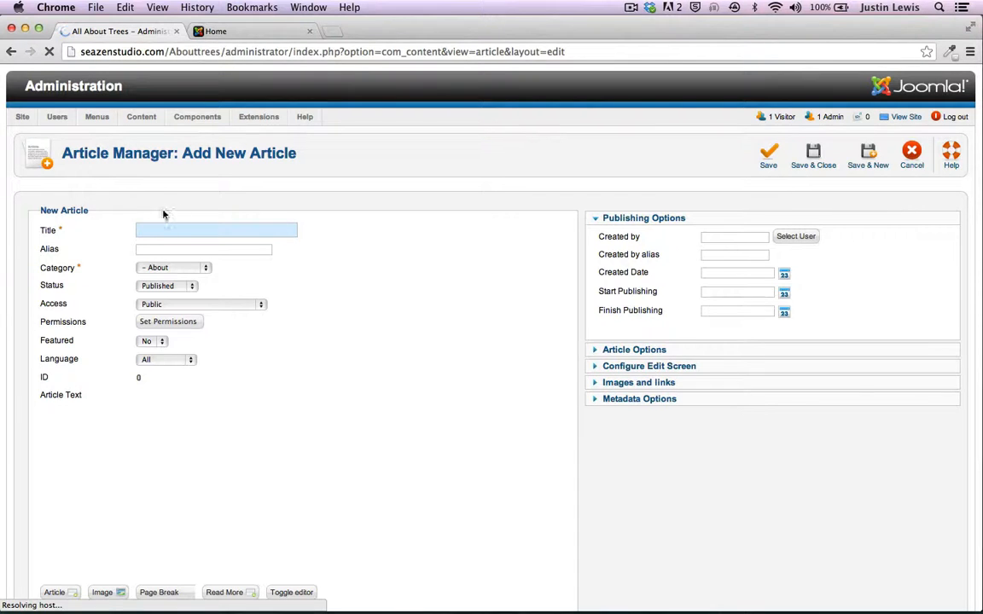
{"action": "scroll", "coordinate": [341, 338], "scroll_direction": "down", "scroll_amount": 5}
{"action": "scroll", "coordinate": [341, 339], "scroll_direction": "up", "scroll_amount": 5}
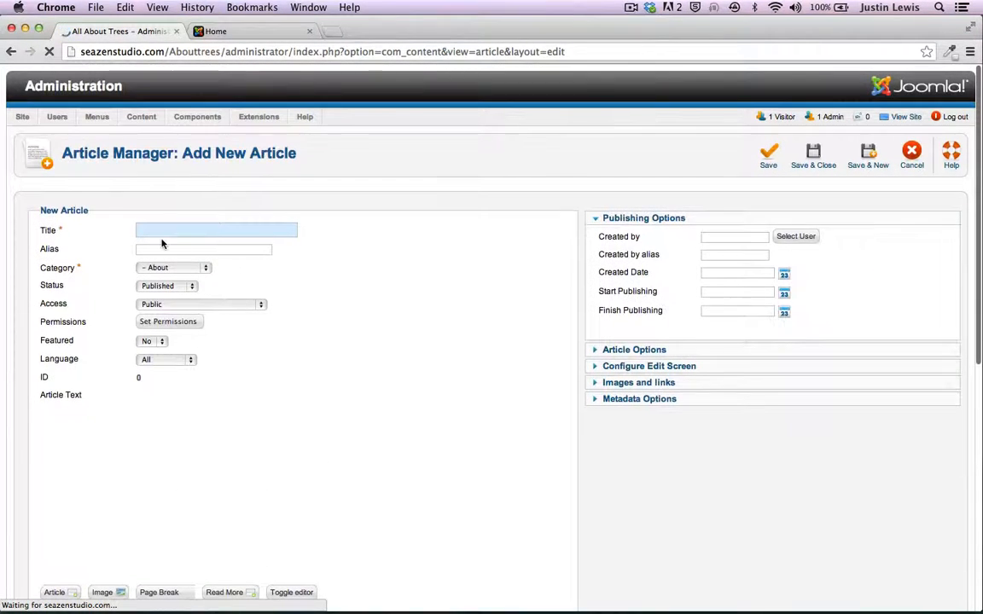
{"action": "type", "text": "T"}
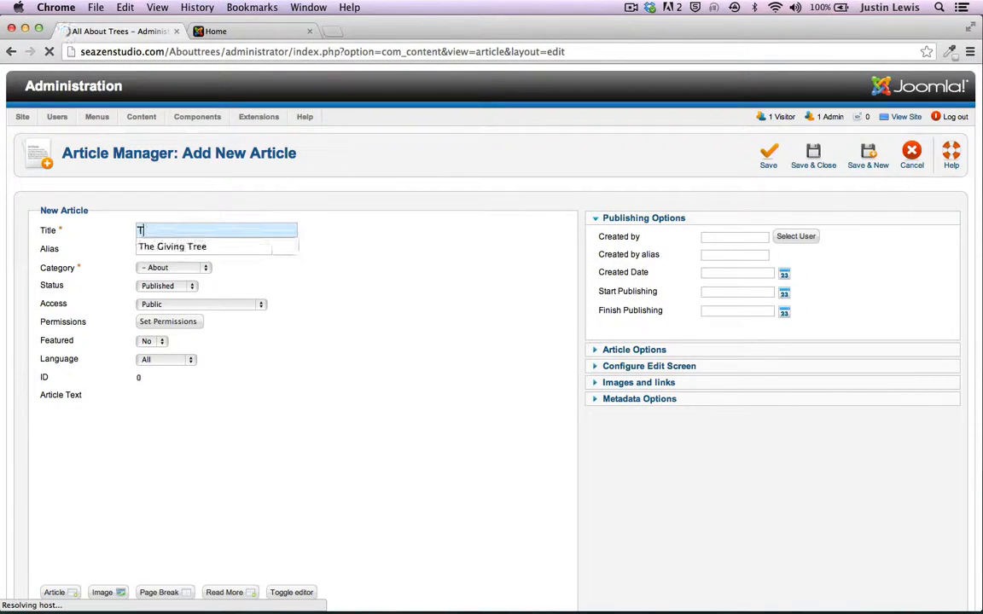
{"action": "type", "text": "he"}
{"action": "left_click", "coordinate": [171, 246]}
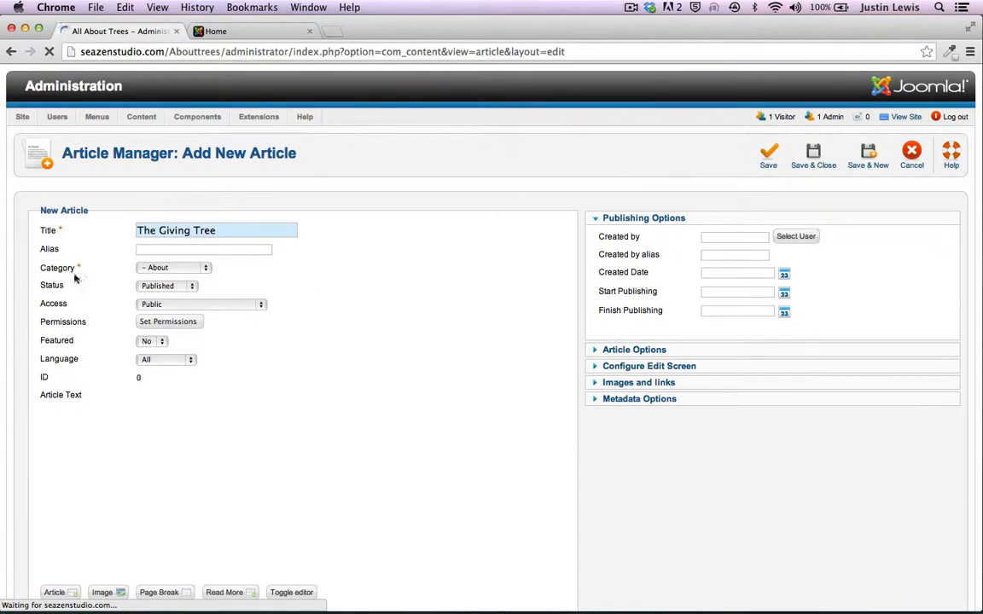
{"action": "left_click", "coordinate": [173, 270]}
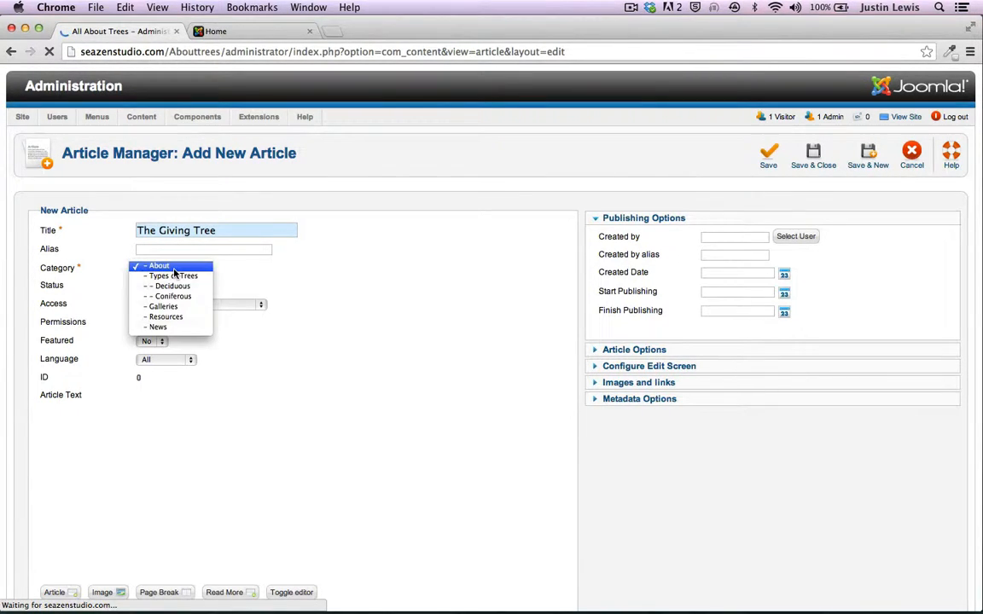
{"action": "left_click", "coordinate": [162, 328]}
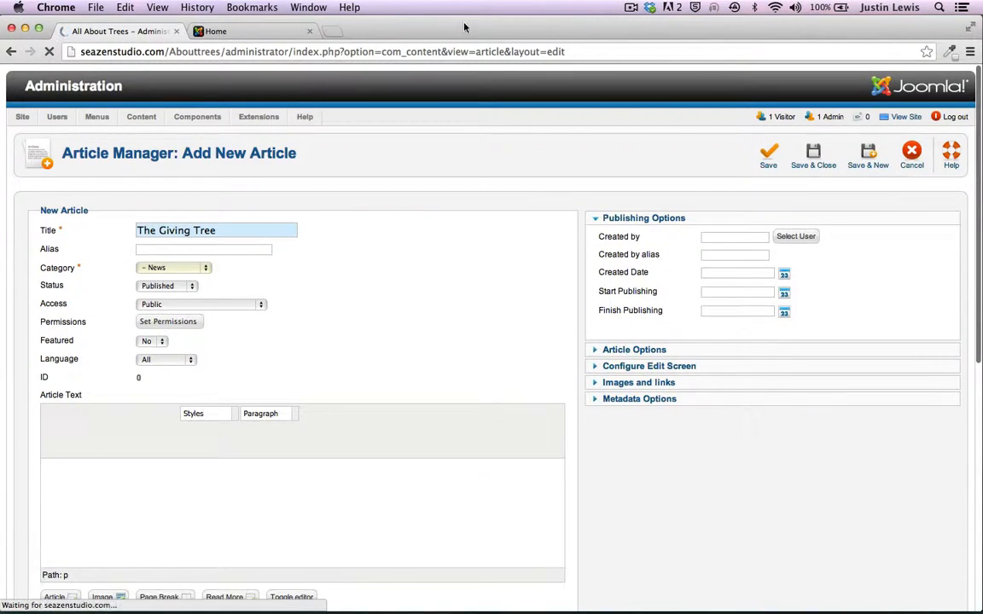
Step: Switch to TextEdit and copy the whole section about The Giving Tree from Giving Tree.rtf
{"action": "left_click_drag", "start_coordinate": [417, 19], "coordinate": [420, 128]}
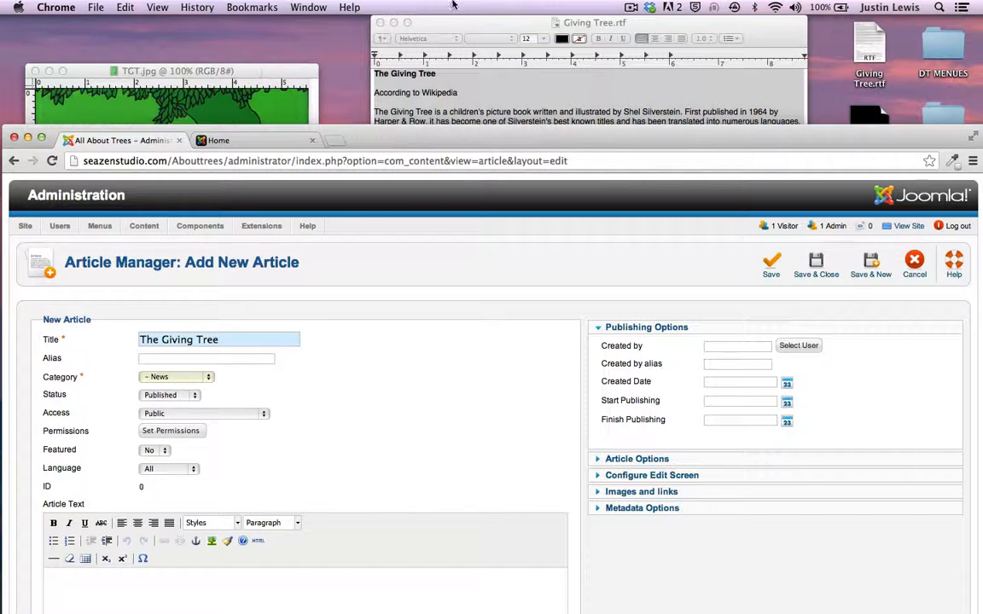
{"action": "left_click", "coordinate": [250, 71]}
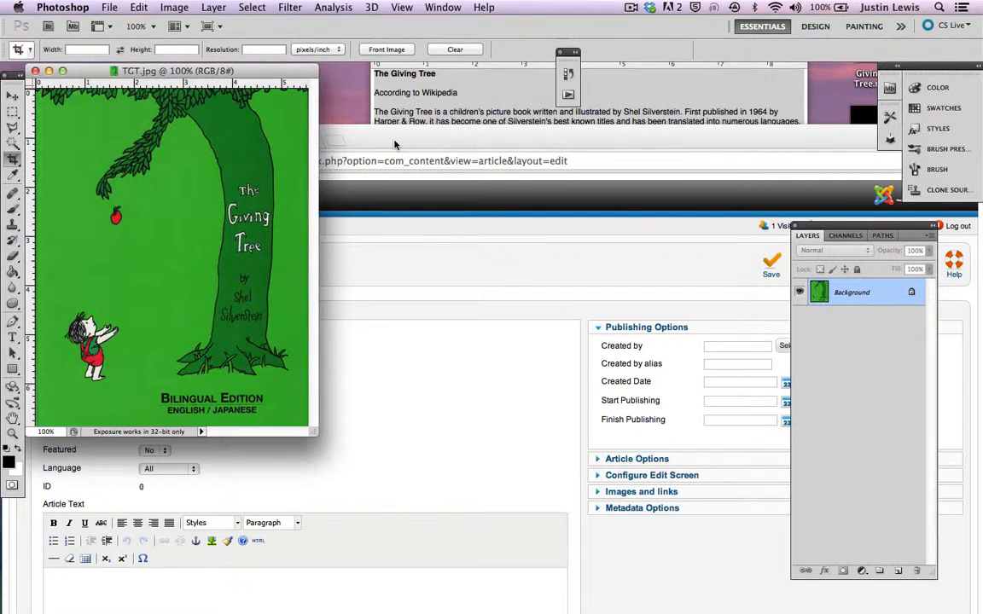
{"action": "left_click", "coordinate": [355, 133]}
{"action": "left_click", "coordinate": [450, 23]}
{"action": "left_click_drag", "start_coordinate": [450, 23], "coordinate": [417, 23]}
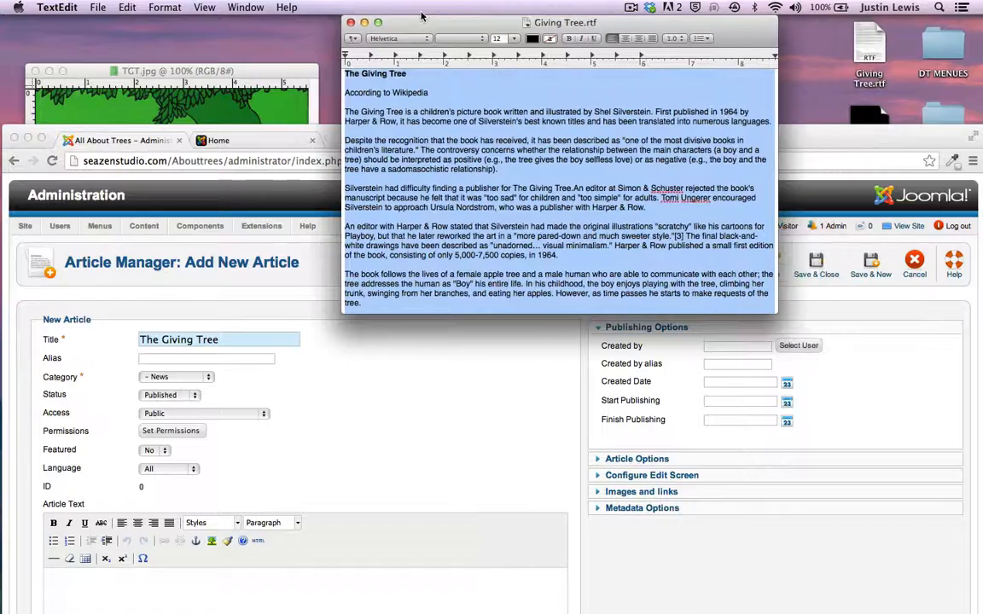
{"action": "scroll", "coordinate": [432, 135], "scroll_direction": "down", "scroll_amount": 5}
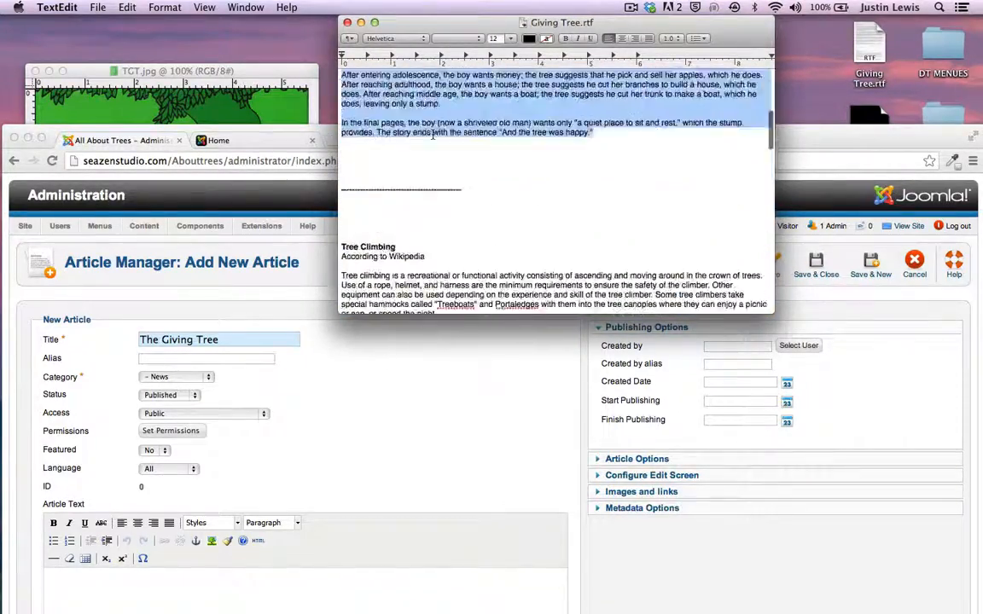
{"action": "scroll", "coordinate": [434, 137], "scroll_direction": "up", "scroll_amount": 6}
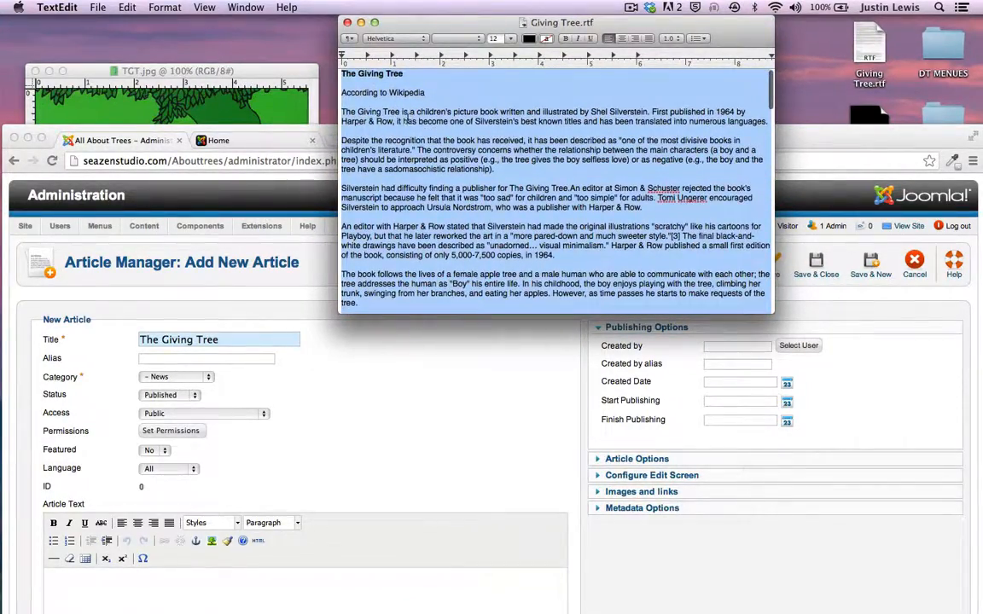
{"action": "key", "text": "super+c"}
Step: Return to Chrome and paste the copied text into the new article's body
{"action": "left_click", "coordinate": [819, 139]}
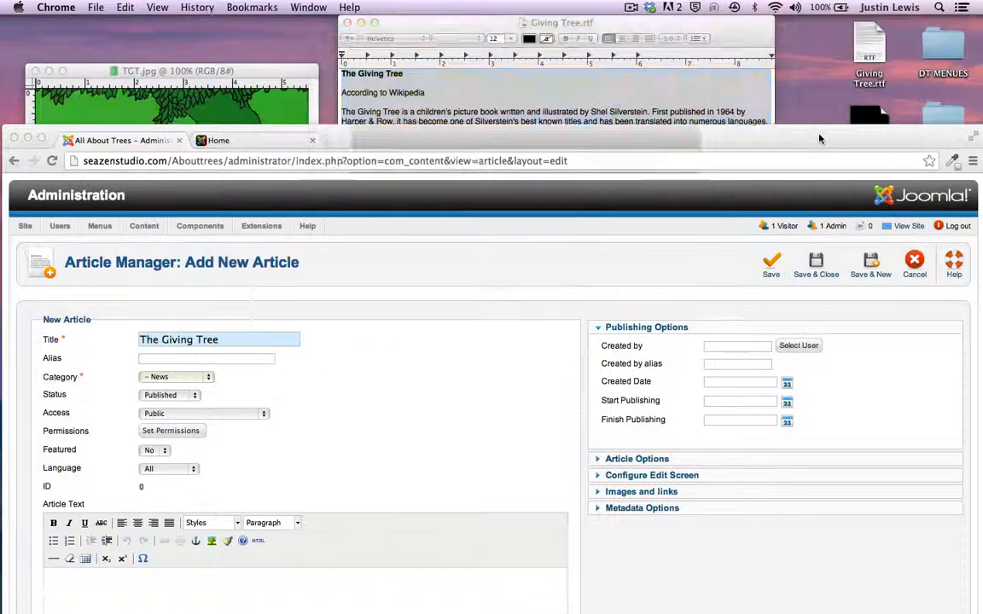
{"action": "left_click_drag", "start_coordinate": [819, 138], "coordinate": [825, 31]}
{"action": "scroll", "coordinate": [491, 465], "scroll_direction": "down", "scroll_amount": 2}
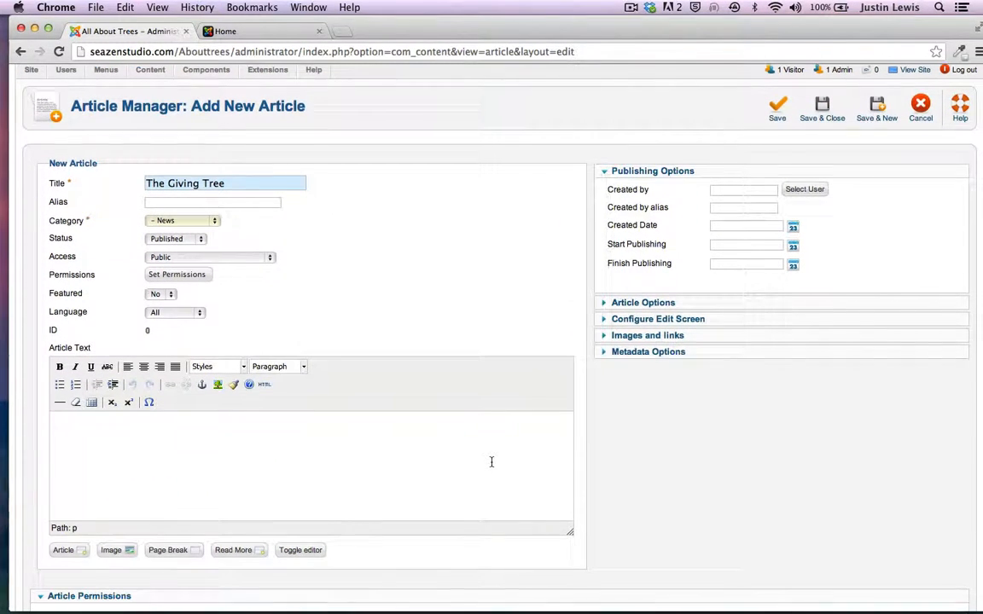
{"action": "left_click", "coordinate": [138, 442]}
{"action": "key", "text": "super+v"}
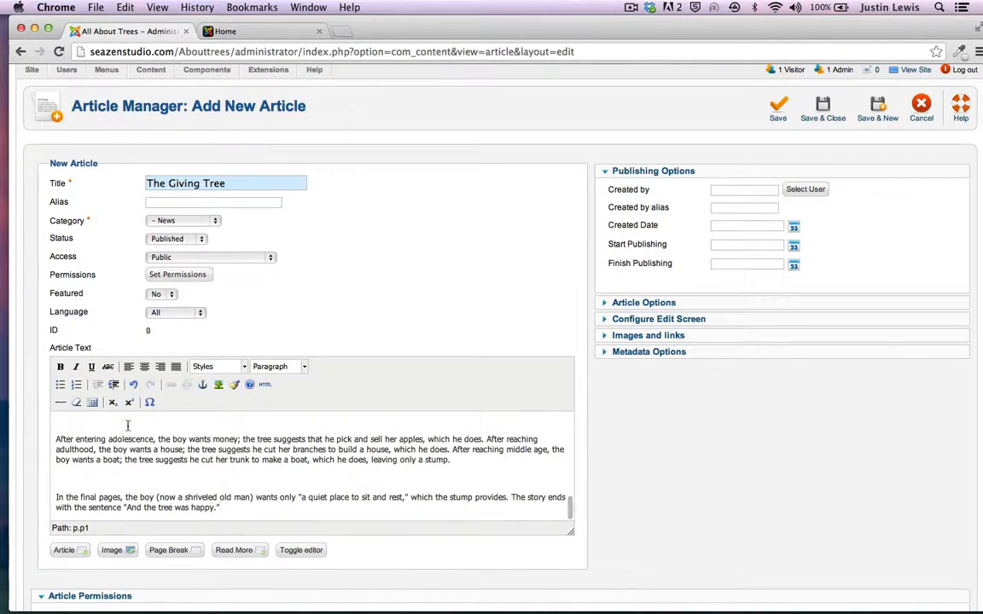
{"action": "scroll", "coordinate": [132, 438], "scroll_direction": "down", "scroll_amount": 3}
{"action": "scroll", "coordinate": [130, 437], "scroll_direction": "up", "scroll_amount": 10}
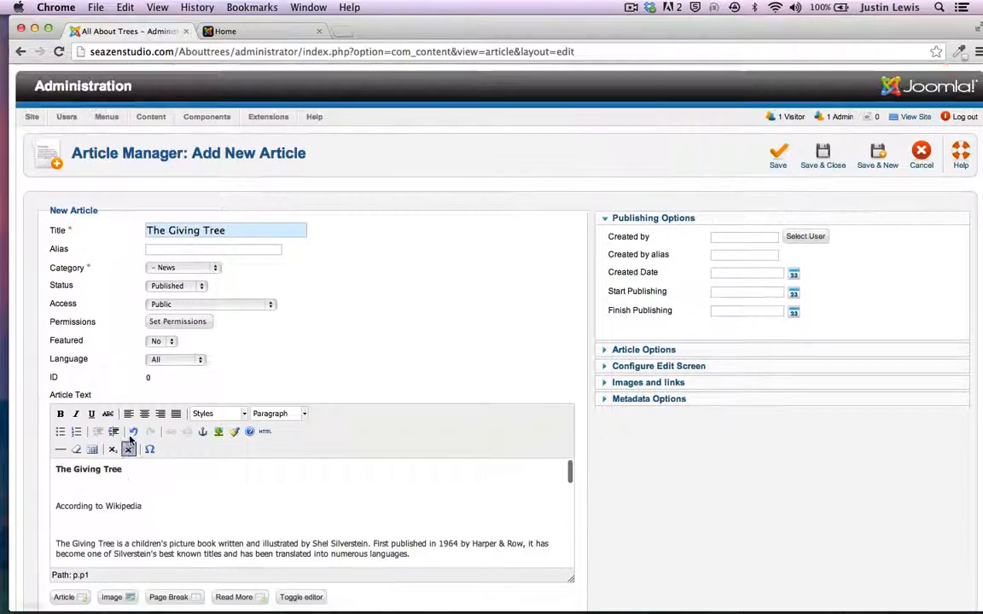
Step: Remove the blank line below The Giving Tree line in the article text and format that line as Heading 2 without bold
{"action": "scroll", "coordinate": [363, 428], "scroll_direction": "down", "scroll_amount": 2}
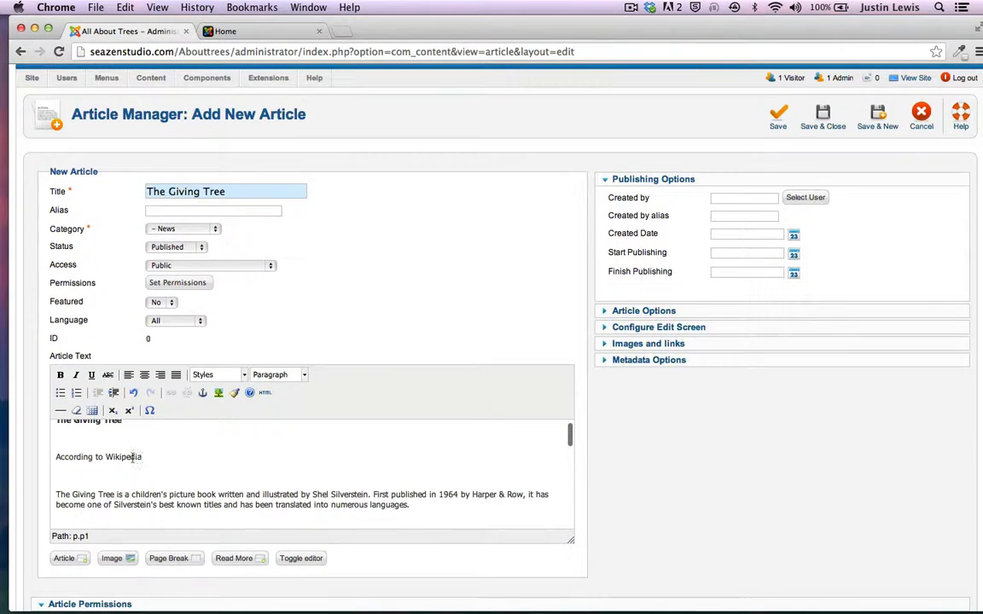
{"action": "scroll", "coordinate": [55, 457], "scroll_direction": "up", "scroll_amount": 4}
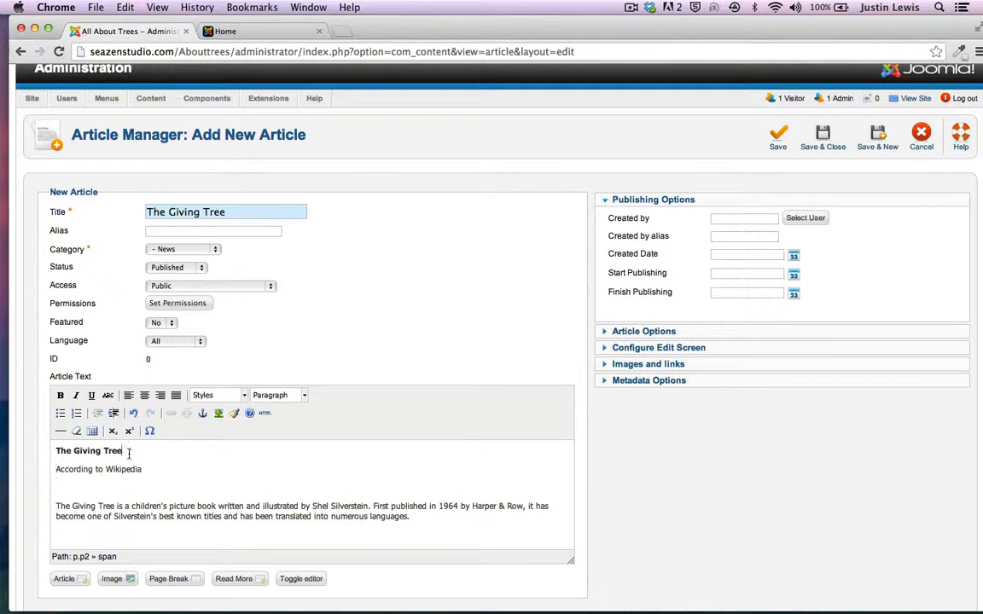
{"action": "left_click_drag", "start_coordinate": [129, 454], "coordinate": [54, 452]}
{"action": "left_click", "coordinate": [60, 395]}
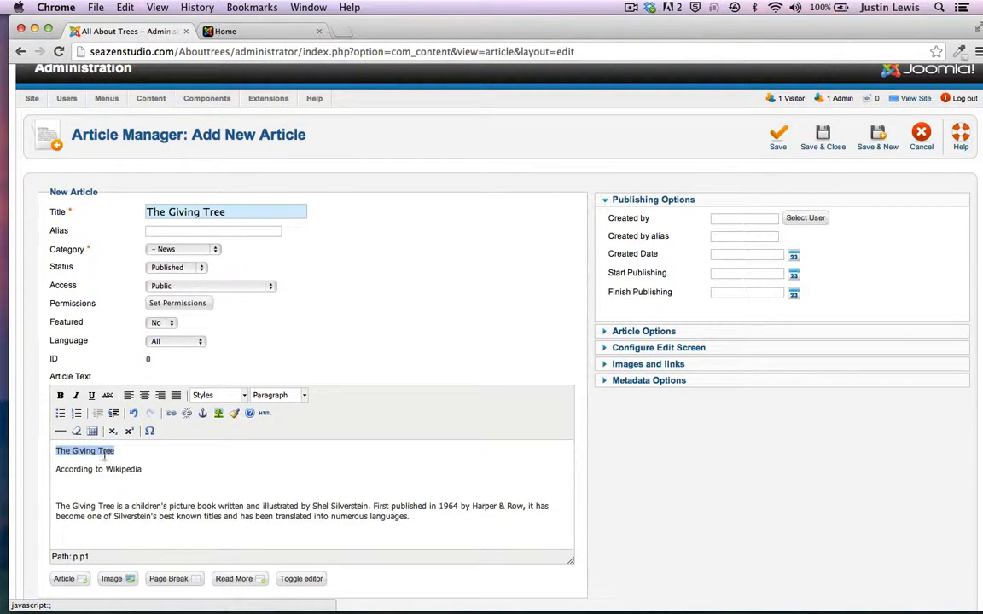
{"action": "left_click", "coordinate": [303, 396]}
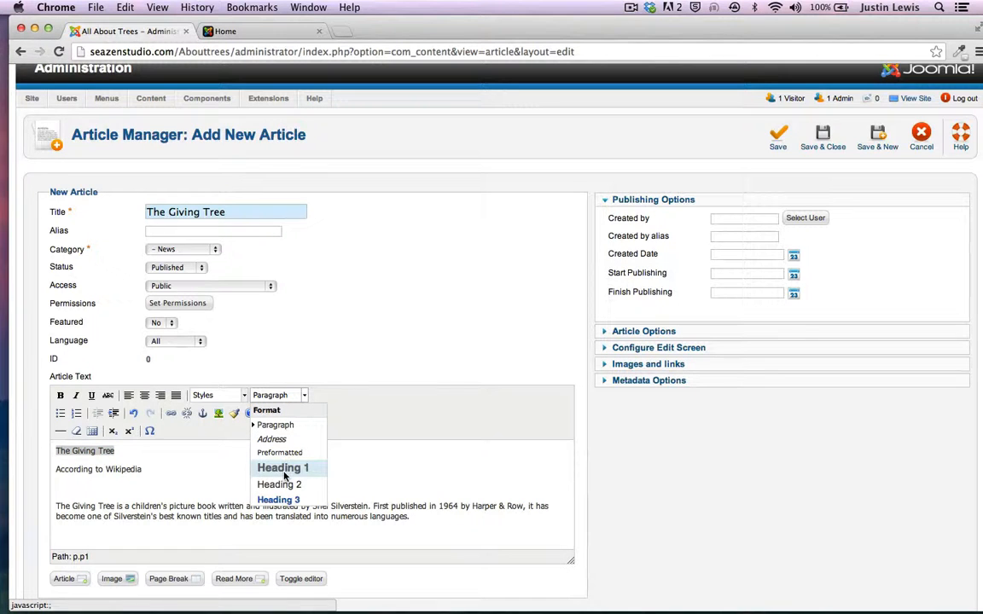
{"action": "left_click", "coordinate": [274, 485]}
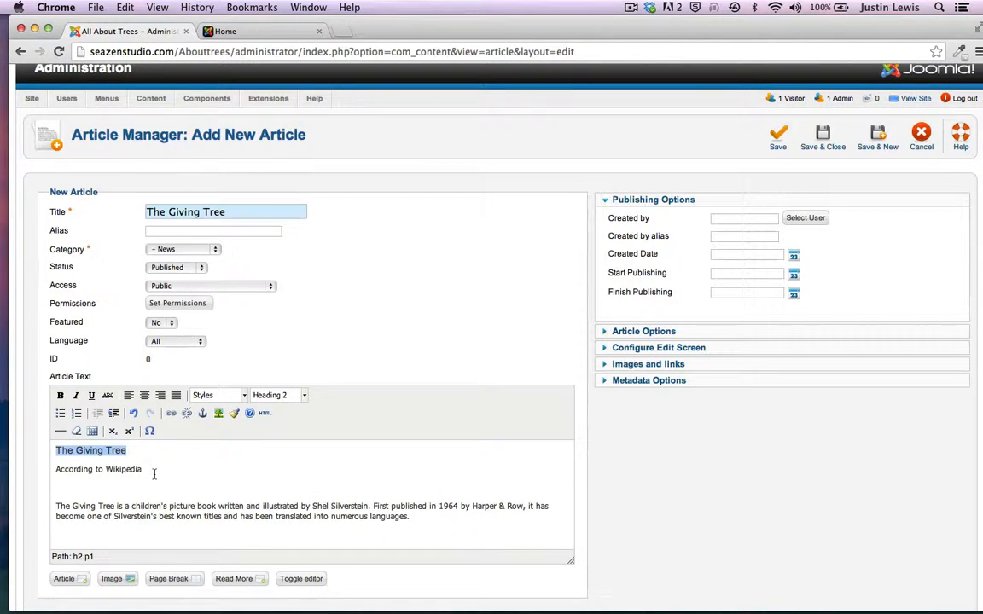
Step: Format the According to Wikipedia line in the article text as Heading 4
{"action": "left_click_drag", "start_coordinate": [147, 471], "coordinate": [49, 472]}
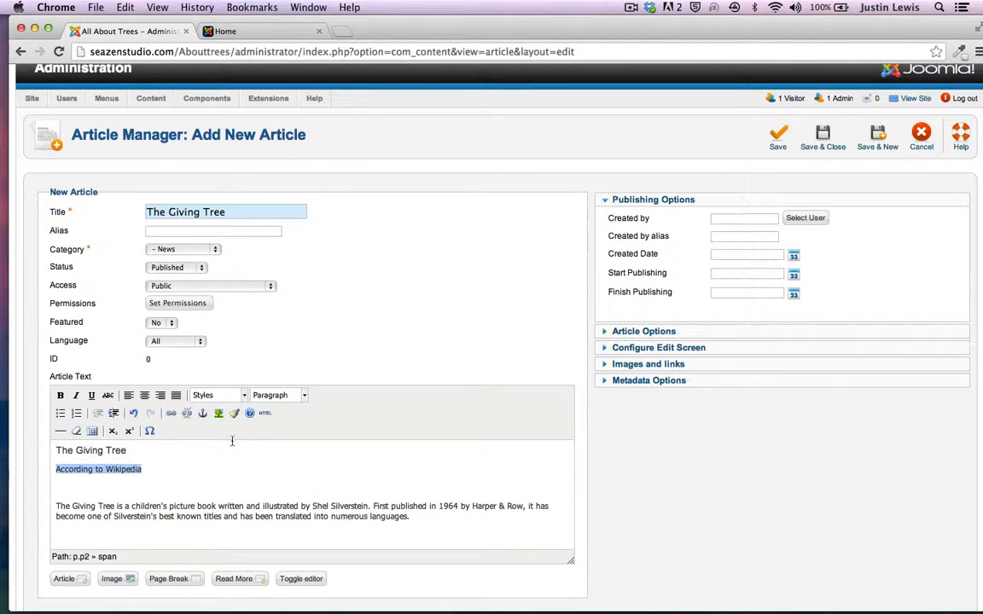
{"action": "left_click", "coordinate": [304, 396]}
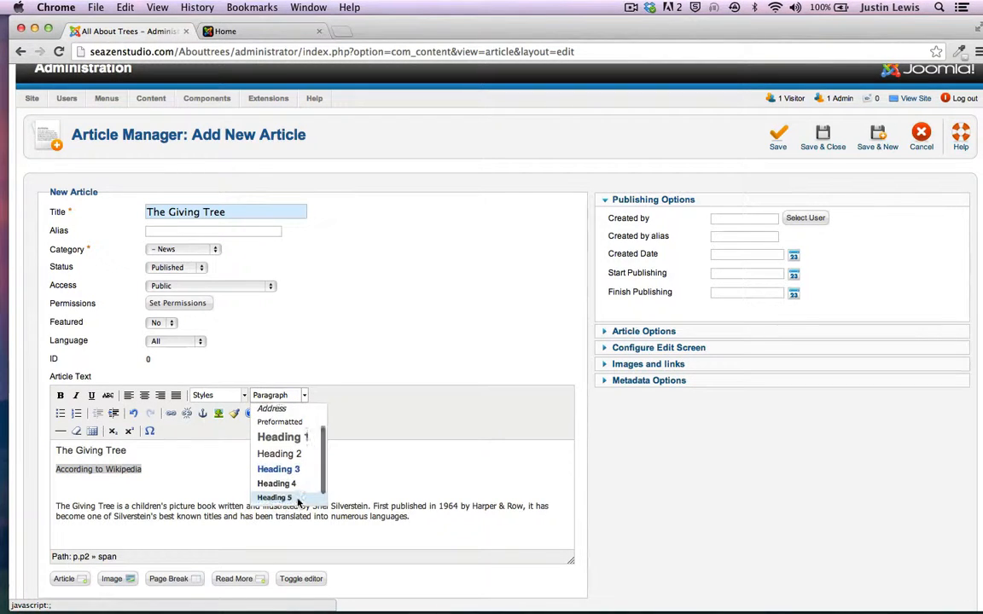
{"action": "left_click", "coordinate": [282, 484]}
Step: Add a new blank line after the paragraph that begins with "Despite the recognition that the book has received"
{"action": "scroll", "coordinate": [333, 470], "scroll_direction": "down", "scroll_amount": 1}
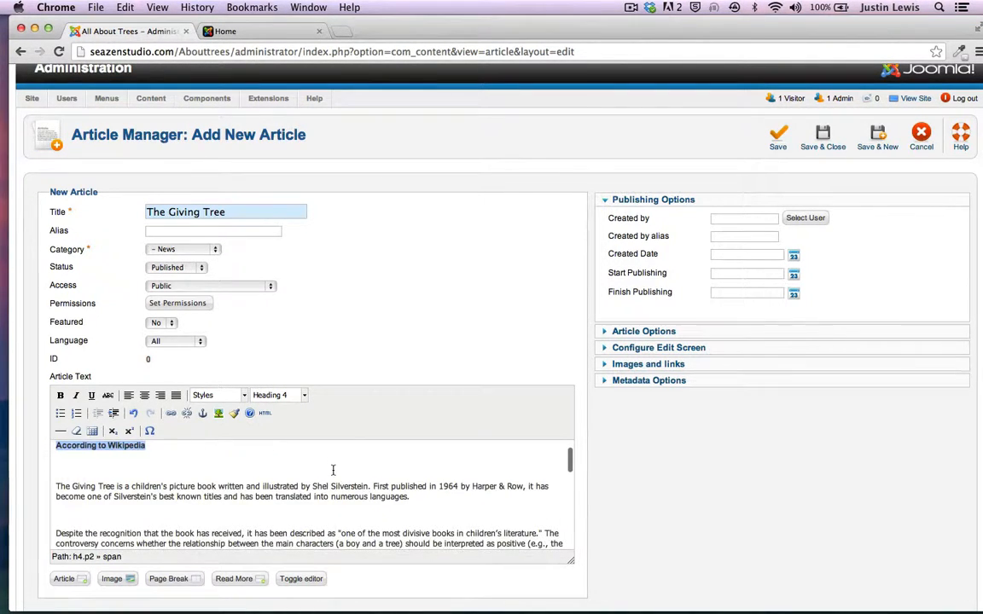
{"action": "scroll", "coordinate": [427, 504], "scroll_direction": "down", "scroll_amount": 2}
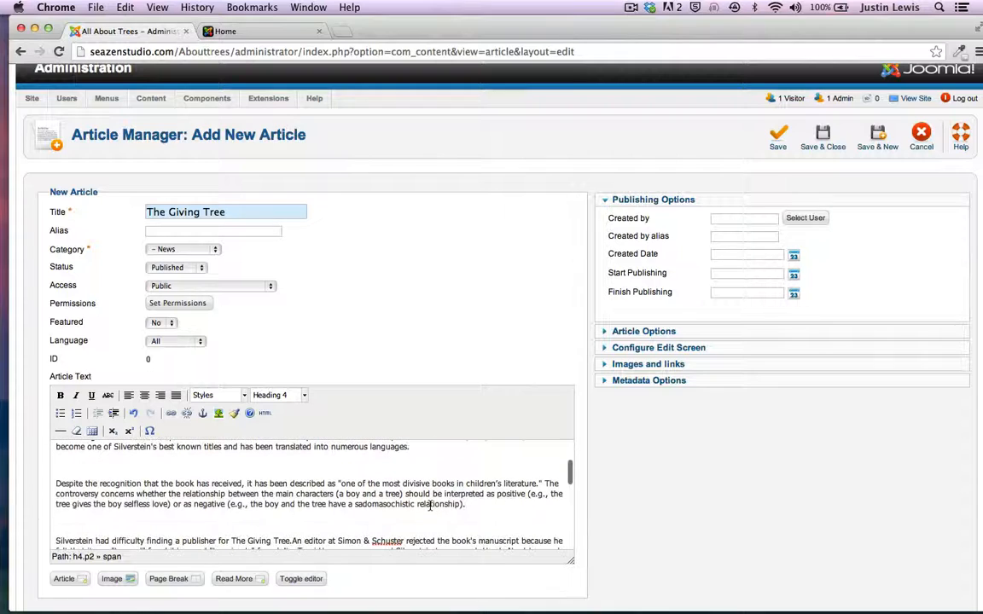
{"action": "left_click", "coordinate": [467, 504]}
{"action": "key", "text": "Return"}
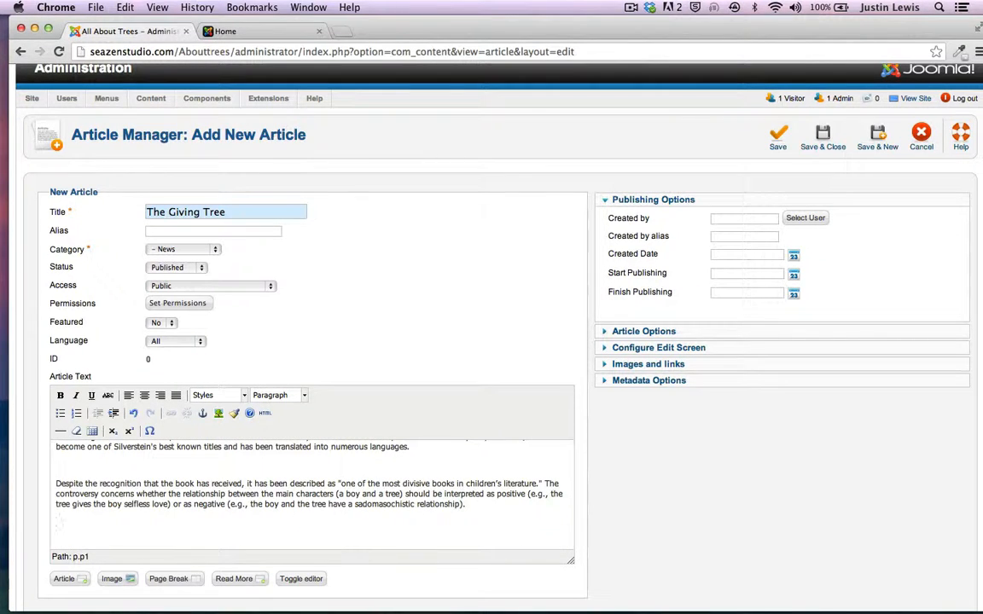
{"action": "scroll", "coordinate": [464, 304], "scroll_direction": "down", "scroll_amount": 1}
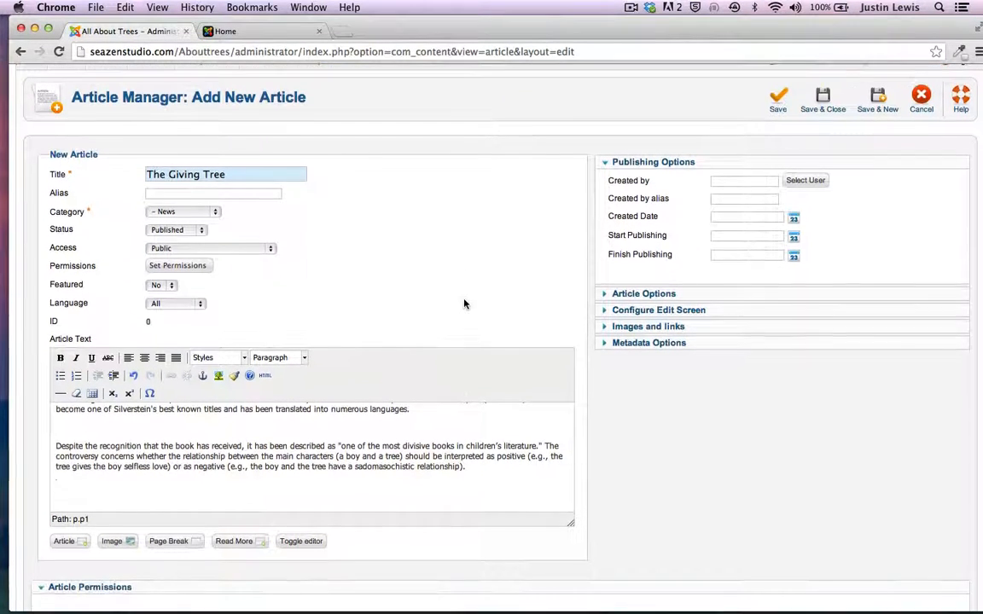
Step: From the article's image dialog, upload TGT.jpg from the local tree images folder into the tree_images directory
{"action": "left_click", "coordinate": [109, 543]}
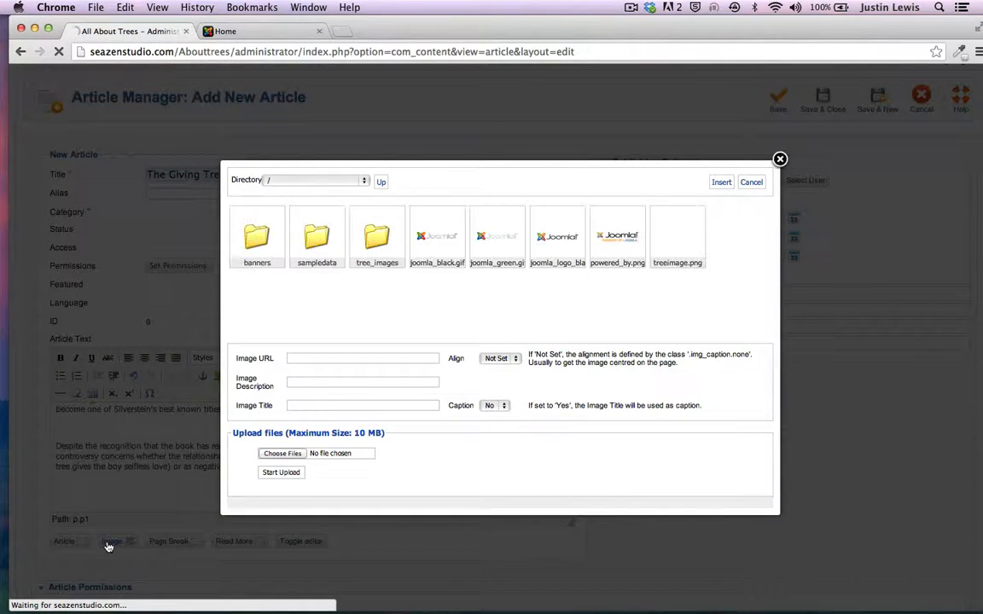
{"action": "left_click", "coordinate": [375, 241]}
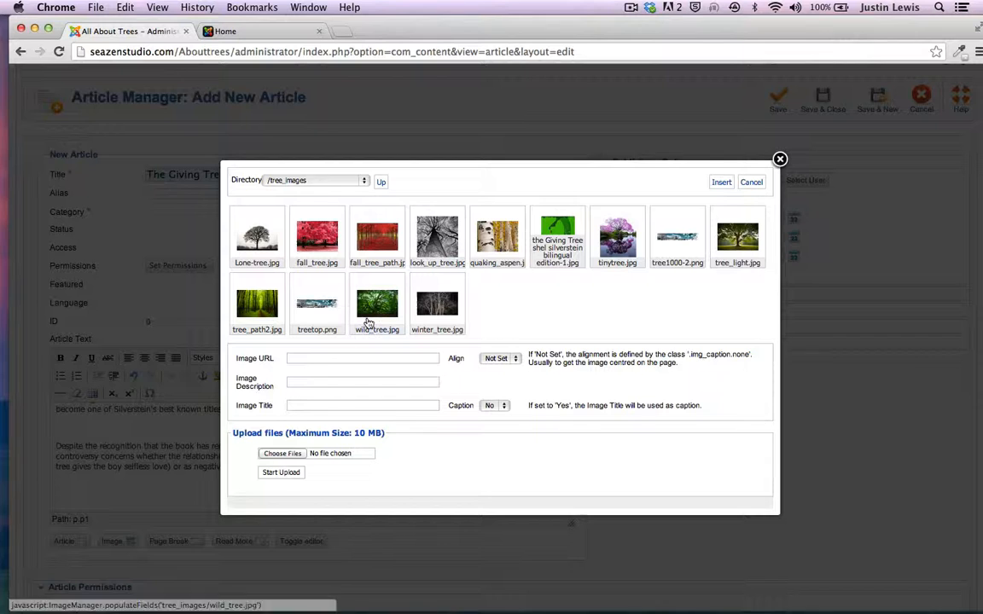
{"action": "left_click", "coordinate": [282, 453]}
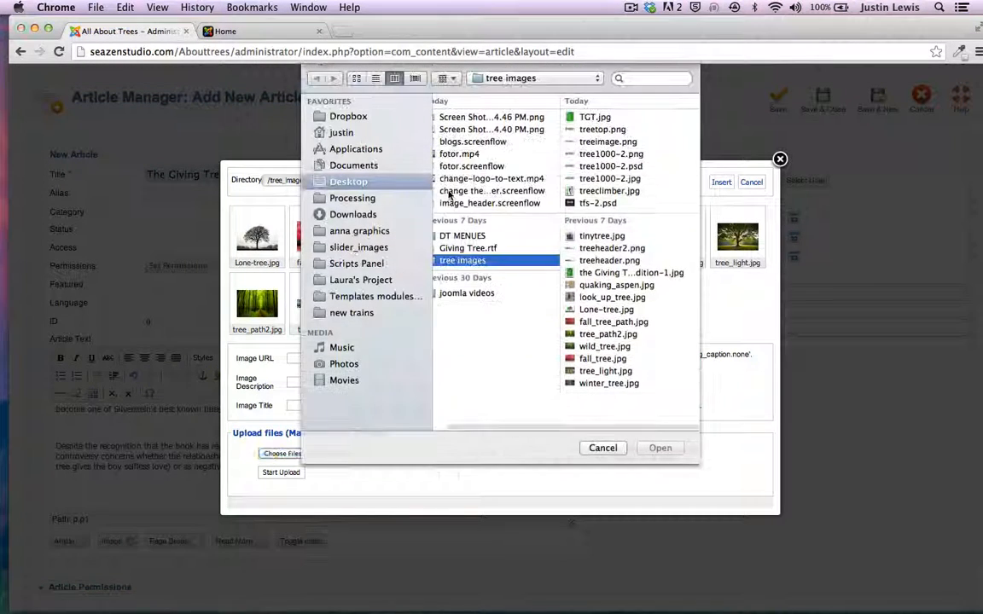
{"action": "left_click", "coordinate": [595, 117]}
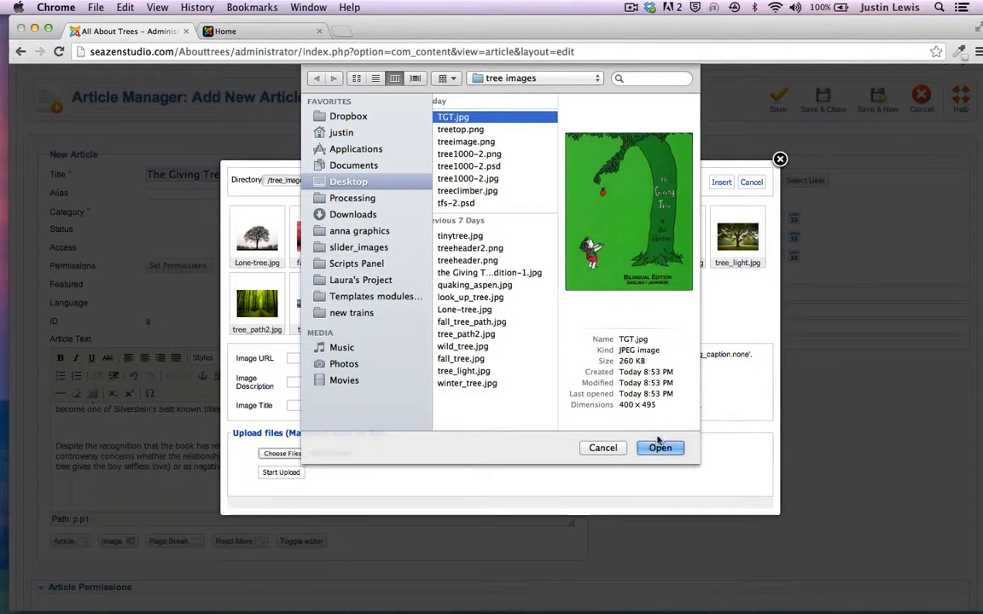
{"action": "left_click", "coordinate": [660, 448]}
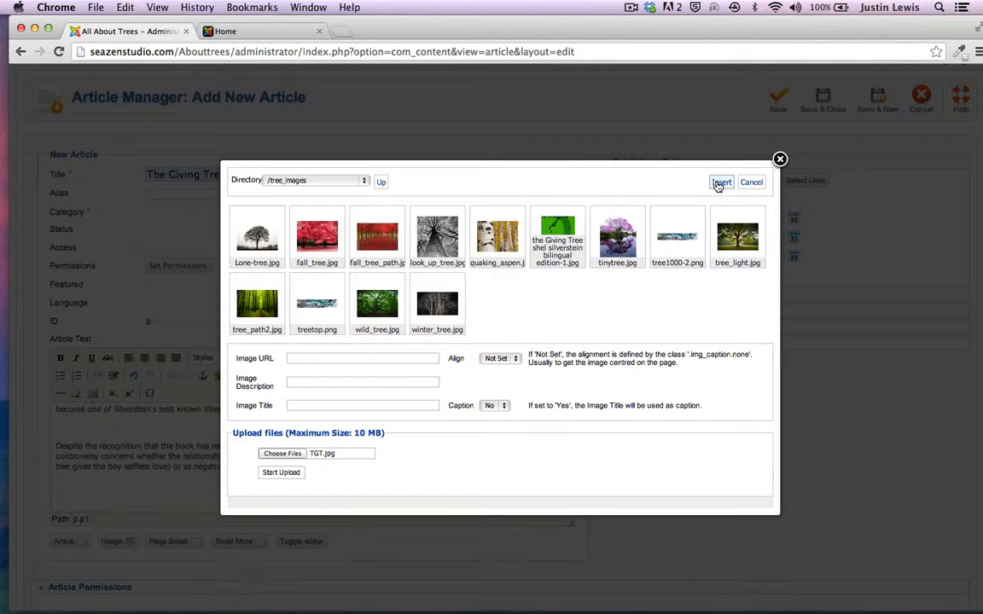
{"action": "left_click", "coordinate": [272, 472]}
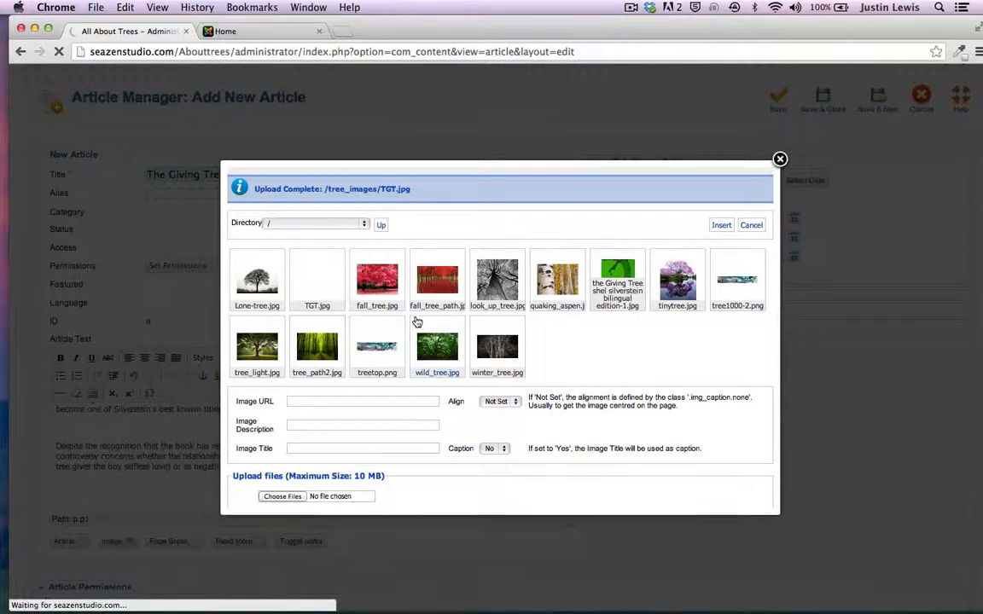
Step: Insert the uploaded TGT.jpg into the article on the new line below the "Despite the recognition" paragraph
{"action": "scroll", "coordinate": [417, 320], "scroll_direction": "down", "scroll_amount": 2}
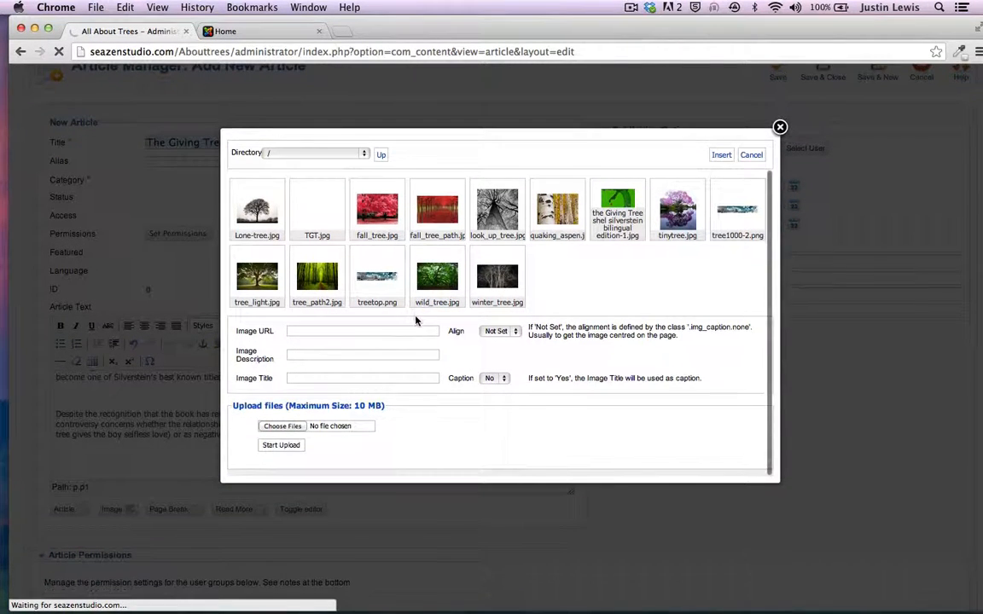
{"action": "left_click", "coordinate": [325, 206]}
{"action": "left_click", "coordinate": [720, 154]}
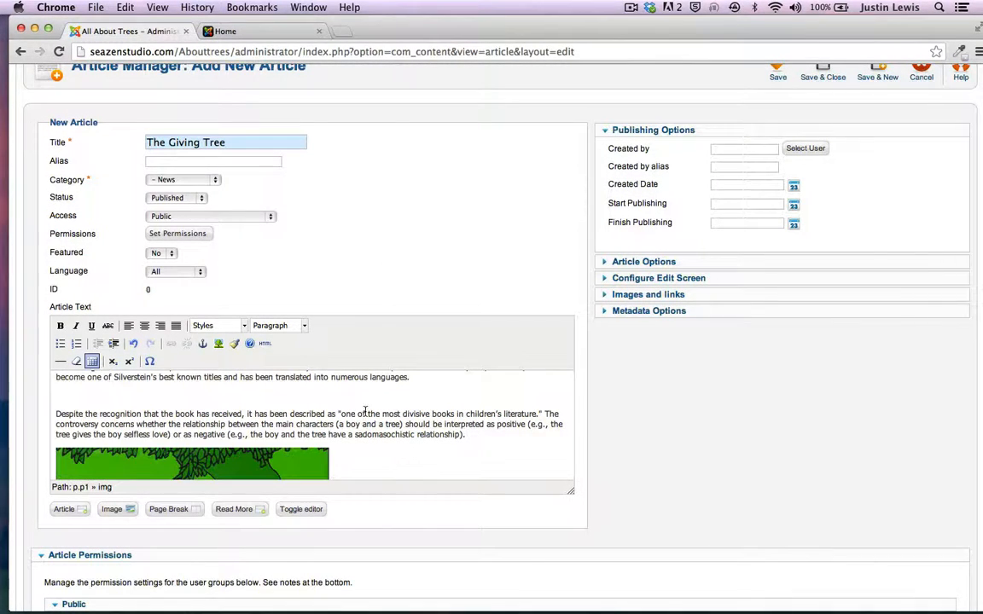
Step: Examine the inserted book cover picture and the surrounding paragraphs in the article text
{"action": "scroll", "coordinate": [366, 412], "scroll_direction": "down", "scroll_amount": 5}
{"action": "scroll", "coordinate": [366, 412], "scroll_direction": "up", "scroll_amount": 5}
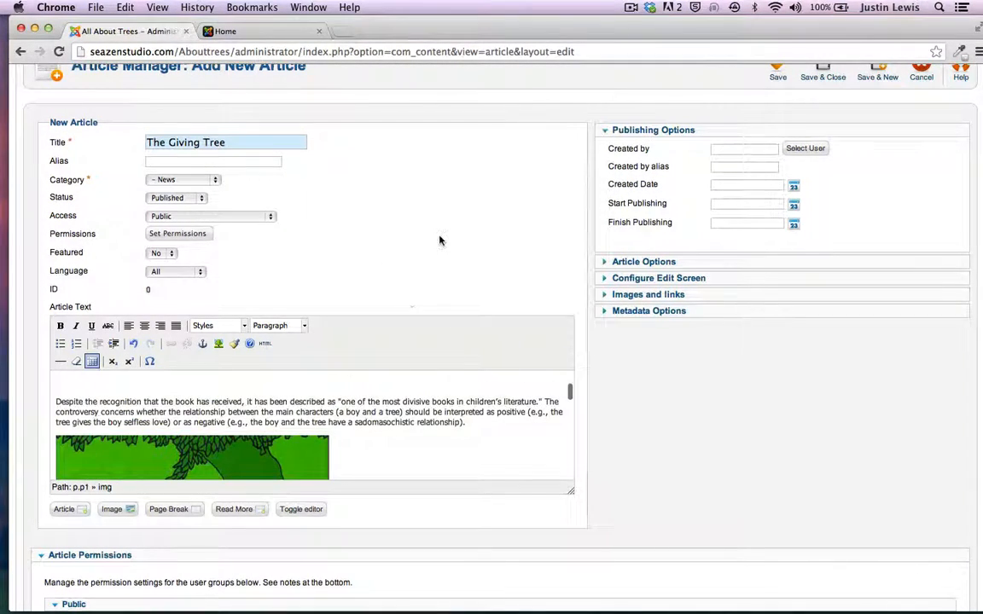
{"action": "scroll", "coordinate": [431, 256], "scroll_direction": "down", "scroll_amount": 4}
{"action": "scroll", "coordinate": [423, 299], "scroll_direction": "down", "scroll_amount": 5}
{"action": "scroll", "coordinate": [425, 299], "scroll_direction": "down", "scroll_amount": 2}
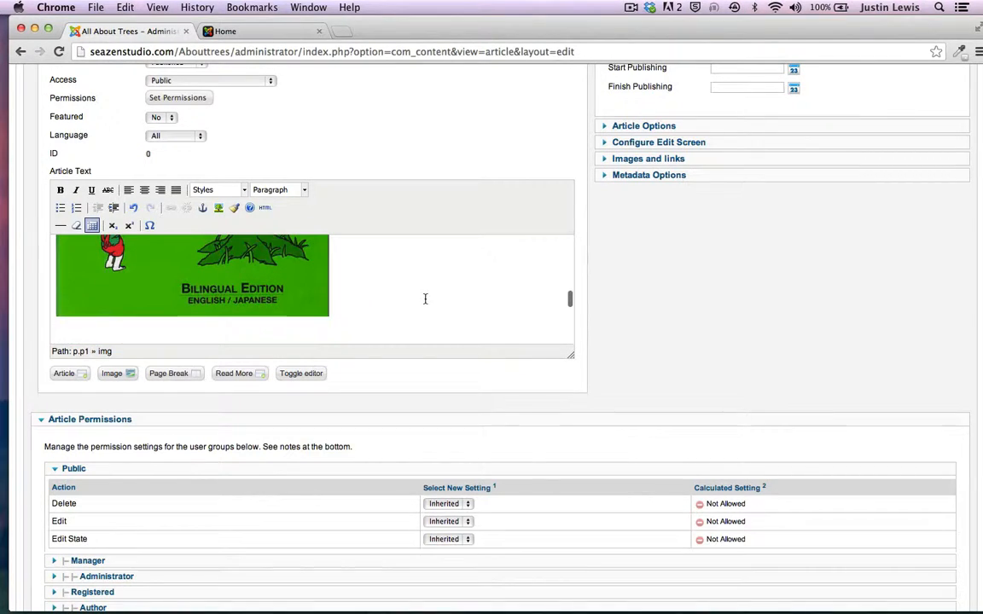
{"action": "scroll", "coordinate": [425, 299], "scroll_direction": "up", "scroll_amount": 1}
{"action": "scroll", "coordinate": [424, 298], "scroll_direction": "down", "scroll_amount": 5}
{"action": "scroll", "coordinate": [425, 299], "scroll_direction": "up", "scroll_amount": 10}
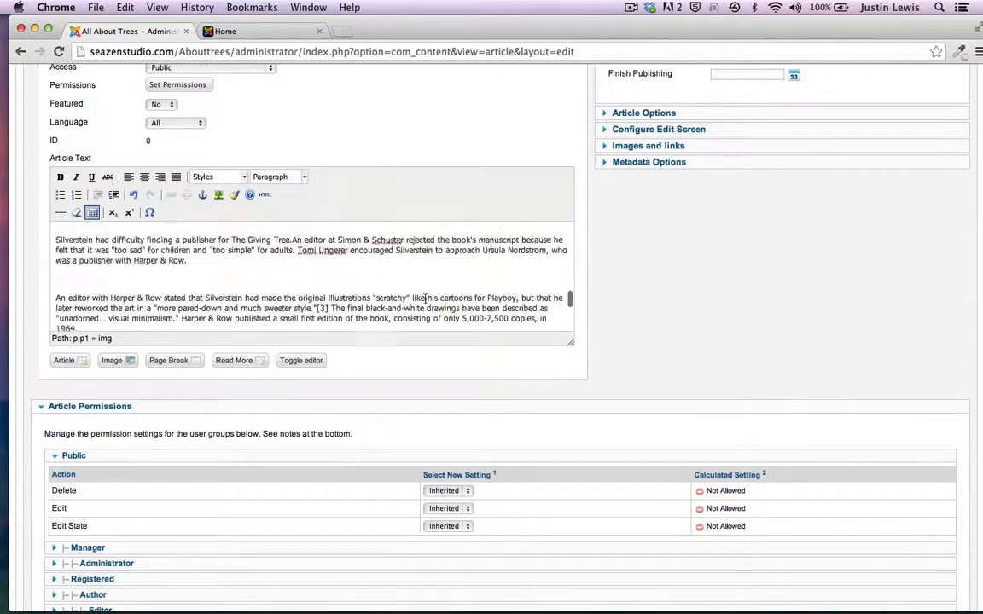
{"action": "scroll", "coordinate": [427, 294], "scroll_direction": "up", "scroll_amount": 4}
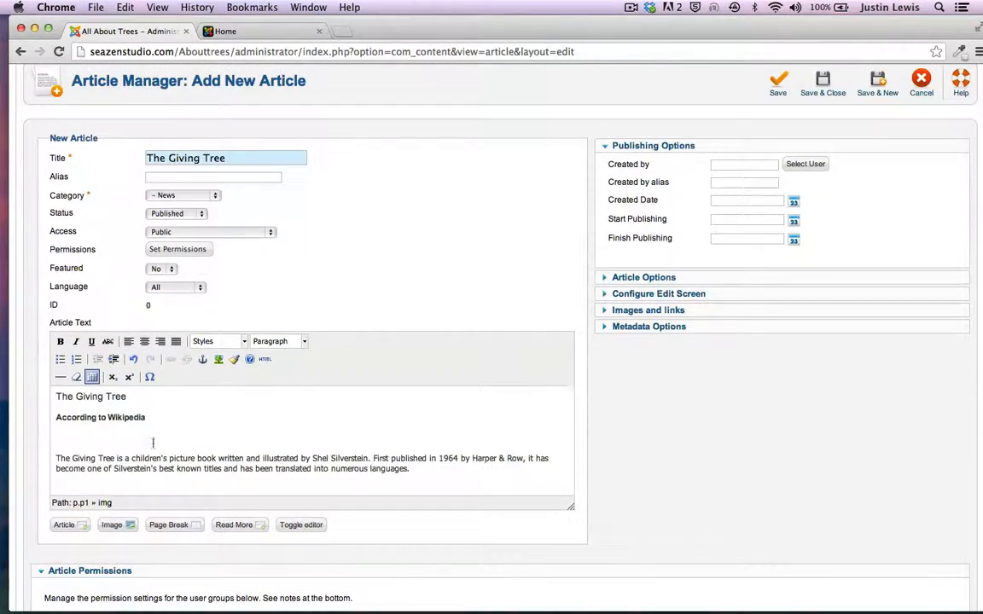
Step: Write "This just in! A new book by Shel Silverstein!" on the blank line below According to Wikipedia
{"action": "left_click", "coordinate": [144, 437]}
{"action": "type", "text": "This just in! A new boo"}
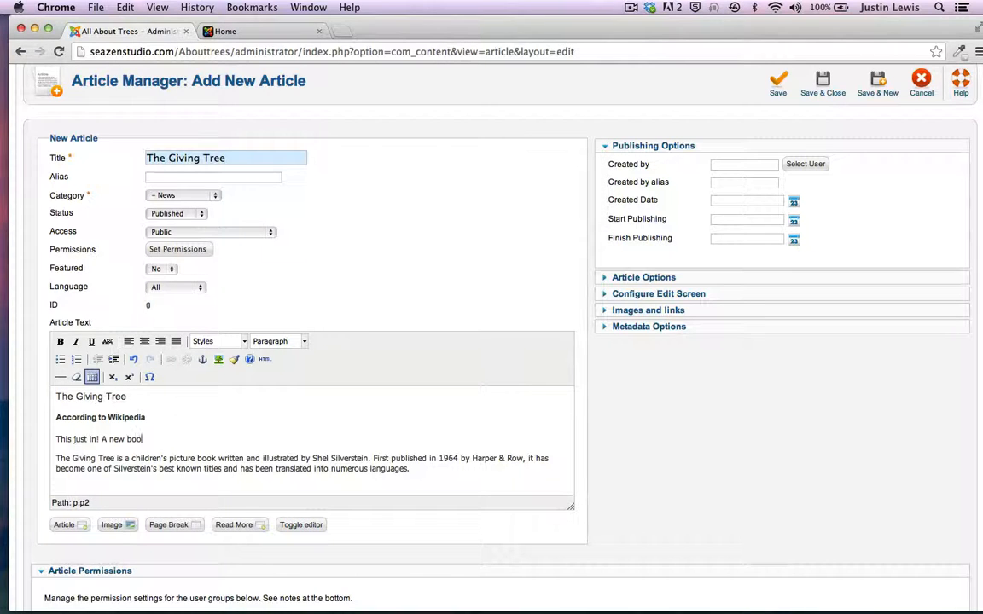
{"action": "type", "text": "k by Shel Silver"}
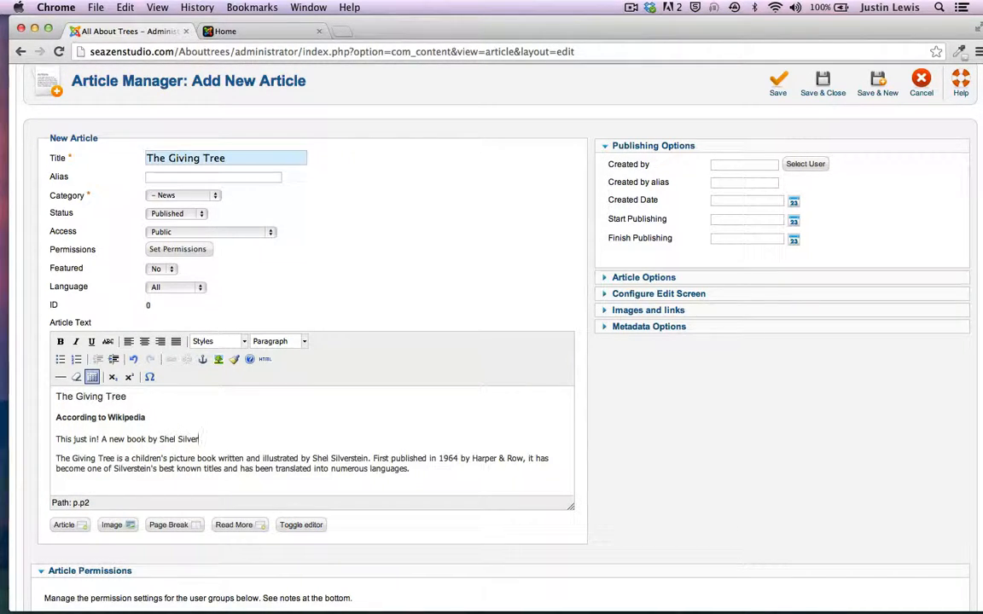
{"action": "type", "text": "stein"}
{"action": "left_click_drag", "start_coordinate": [221, 438], "coordinate": [56, 439]}
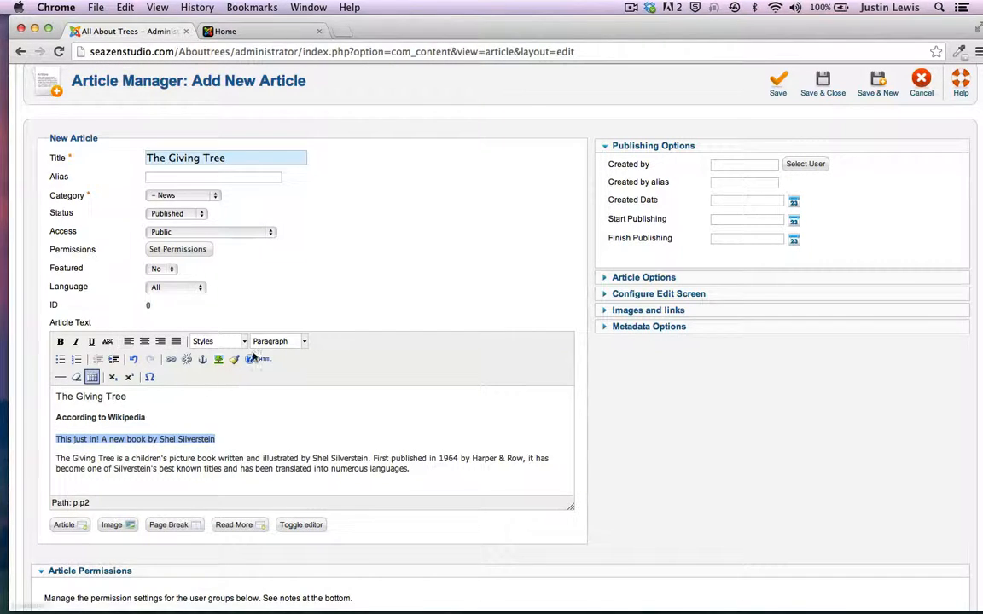
{"action": "key", "text": "Right"}
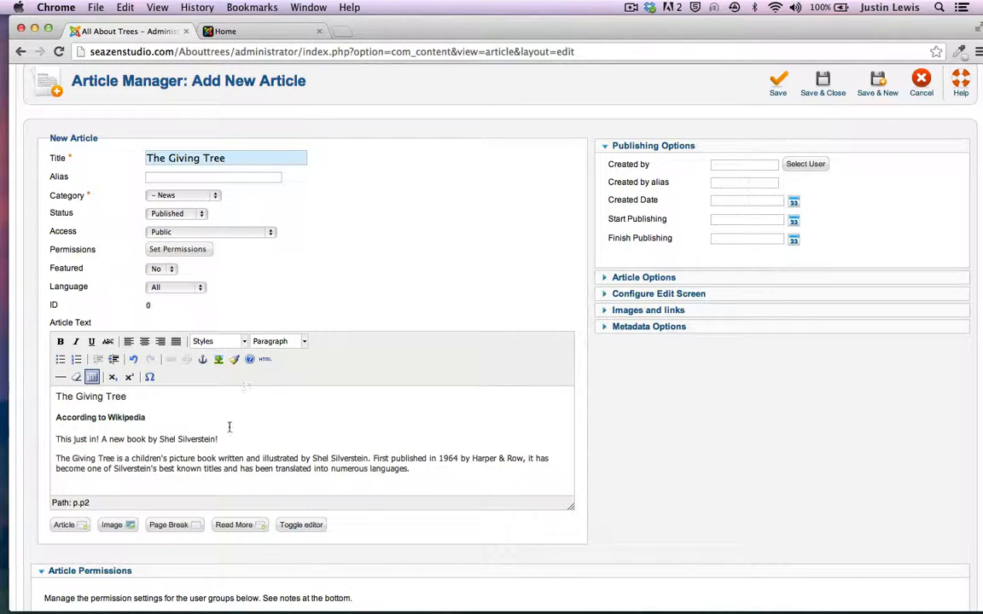
Step: Format the "This just in!" line as Heading 5
{"action": "triple_click", "coordinate": [229, 443]}
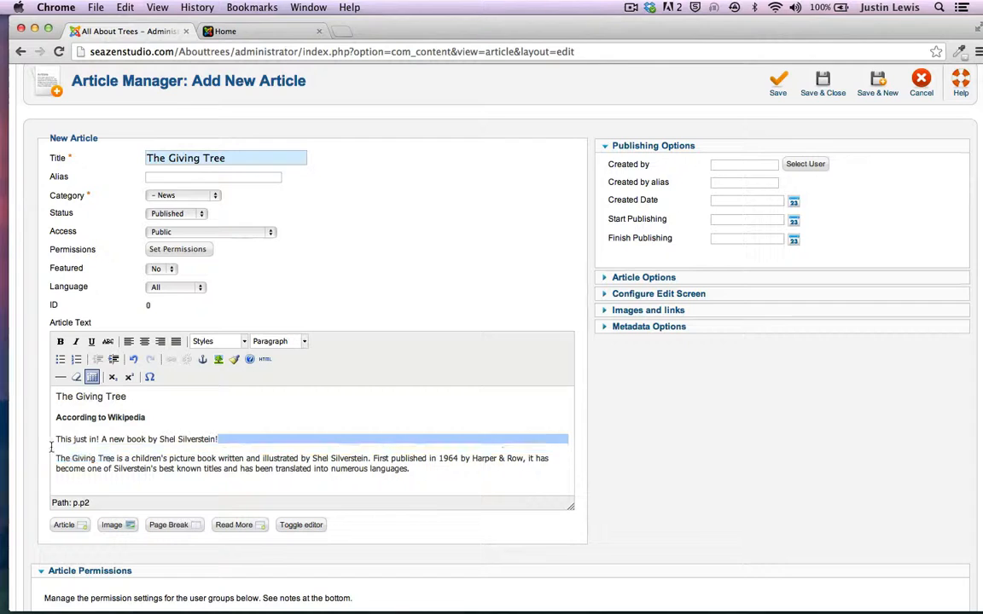
{"action": "left_click", "coordinate": [303, 342]}
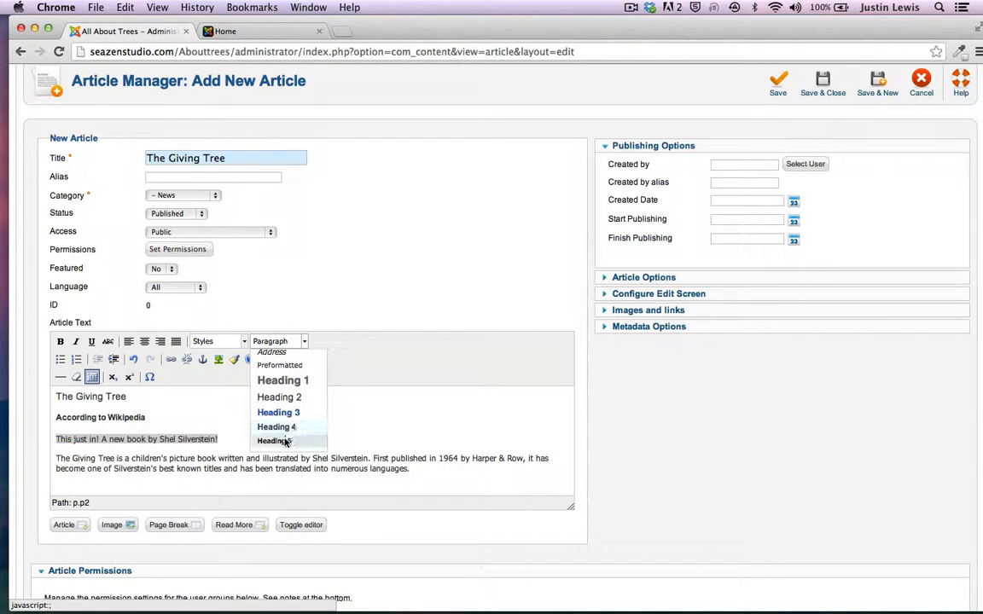
{"action": "left_click", "coordinate": [272, 439]}
Step: Add an empty line below the "This just in!" heading and insert a Read More break there
{"action": "left_click", "coordinate": [231, 417]}
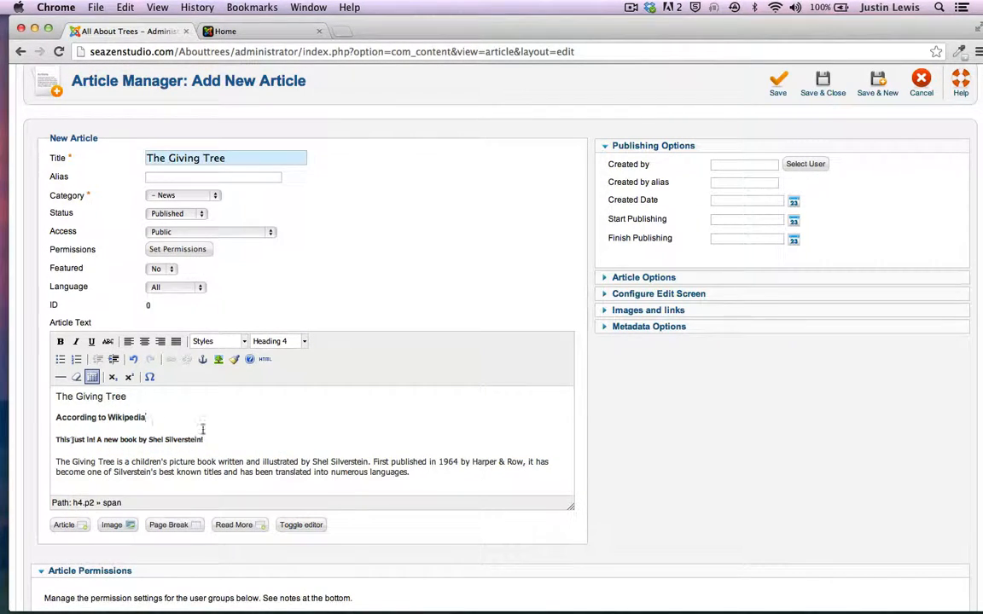
{"action": "key", "text": "Return"}
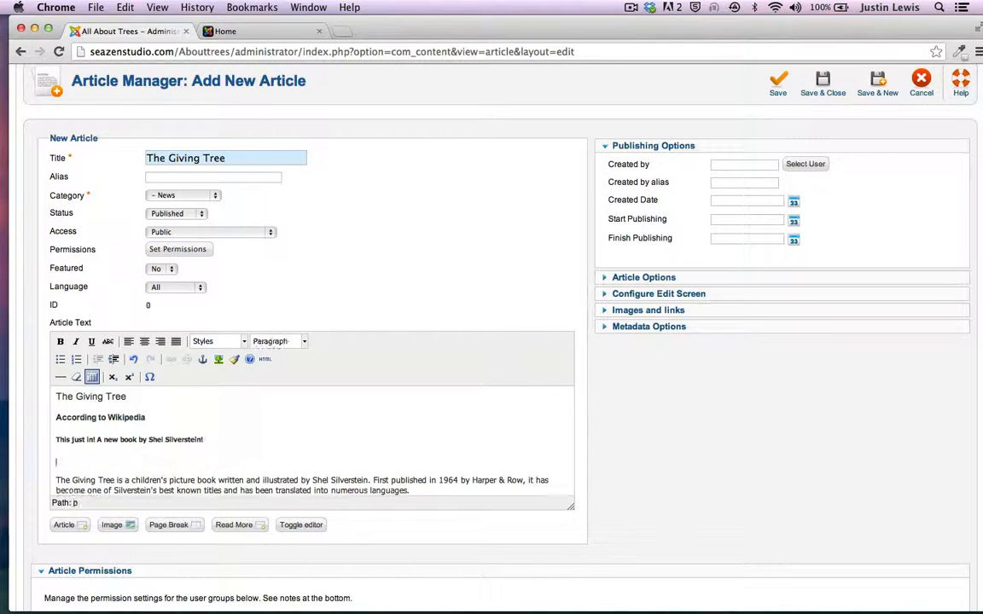
{"action": "scroll", "coordinate": [244, 443], "scroll_direction": "down", "scroll_amount": 2}
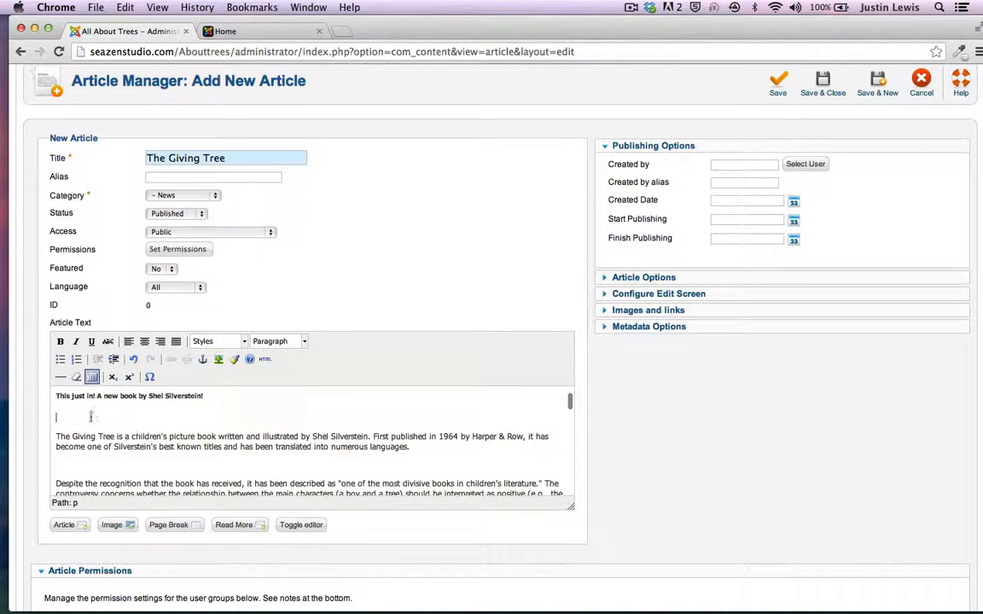
{"action": "left_click", "coordinate": [237, 524]}
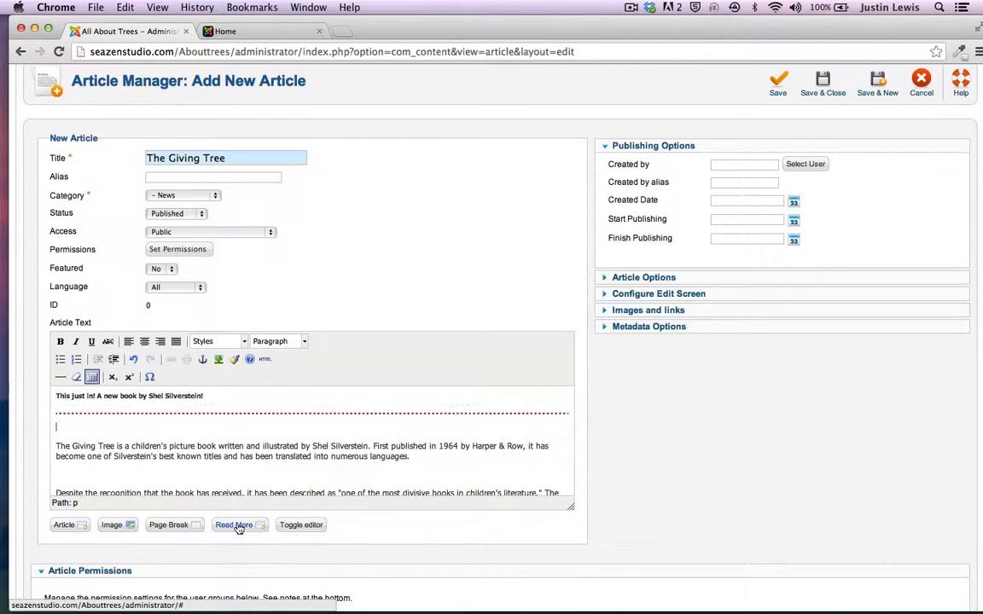
{"action": "scroll", "coordinate": [351, 437], "scroll_direction": "up", "scroll_amount": 5}
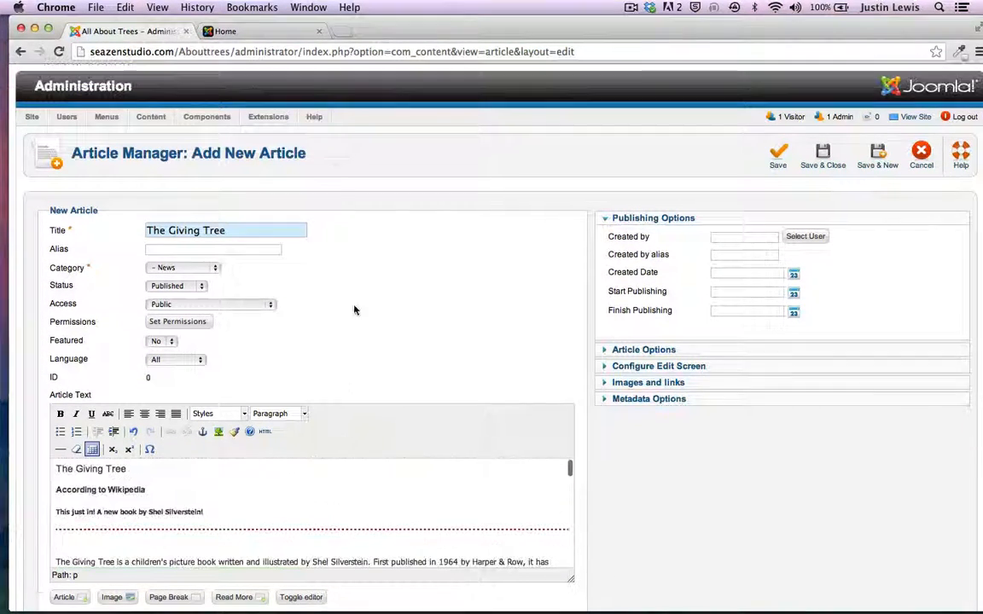
Step: Check how the Read More link appears on the site's Home page, and return to the article editor
{"action": "left_click", "coordinate": [244, 32]}
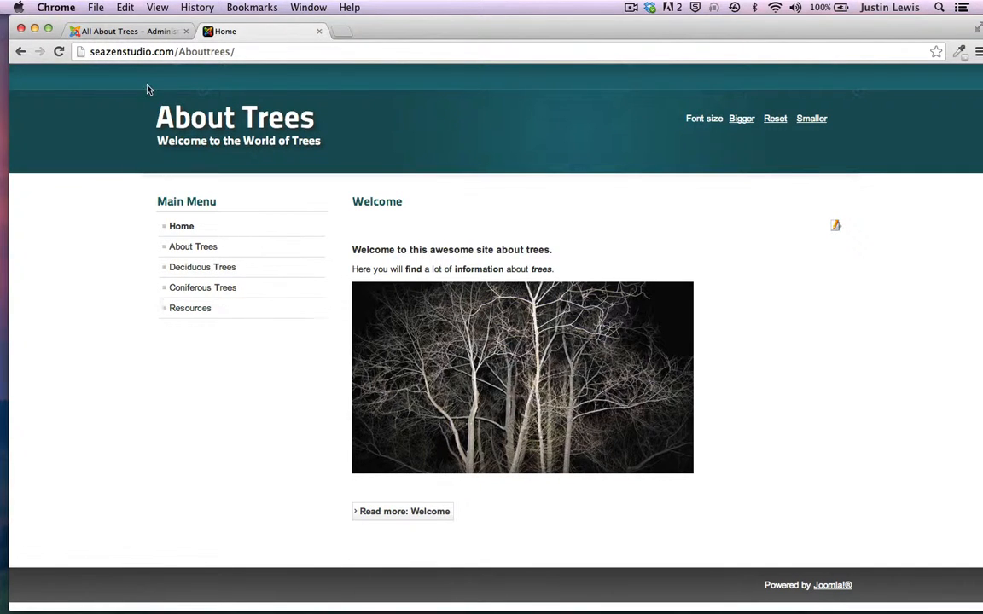
{"action": "left_click", "coordinate": [134, 33]}
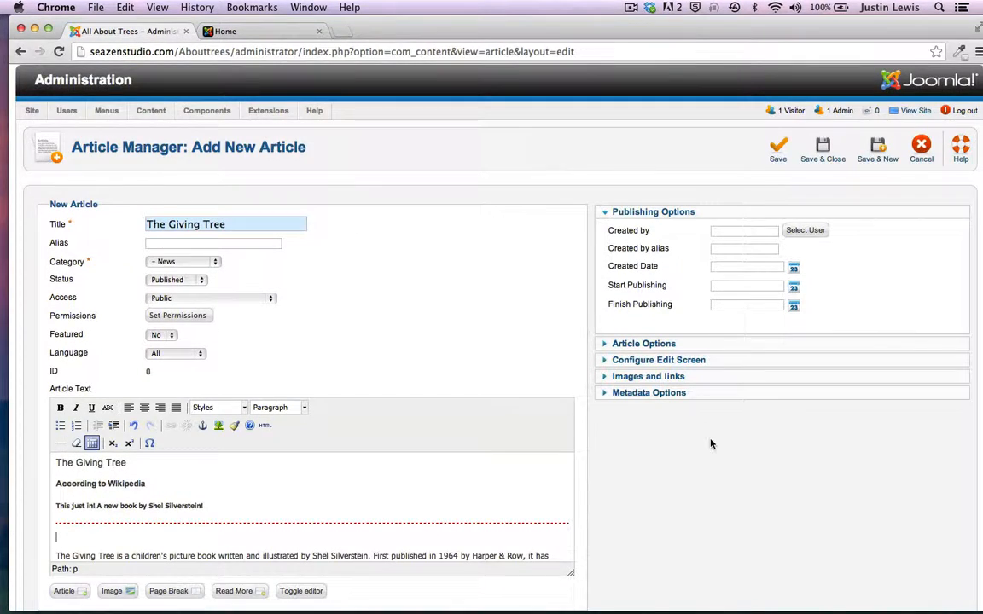
Step: Check the Read More break's position in the text, and save The Giving Tree article while starting another new one
{"action": "scroll", "coordinate": [711, 443], "scroll_direction": "down", "scroll_amount": 2}
{"action": "scroll", "coordinate": [712, 444], "scroll_direction": "up", "scroll_amount": 2}
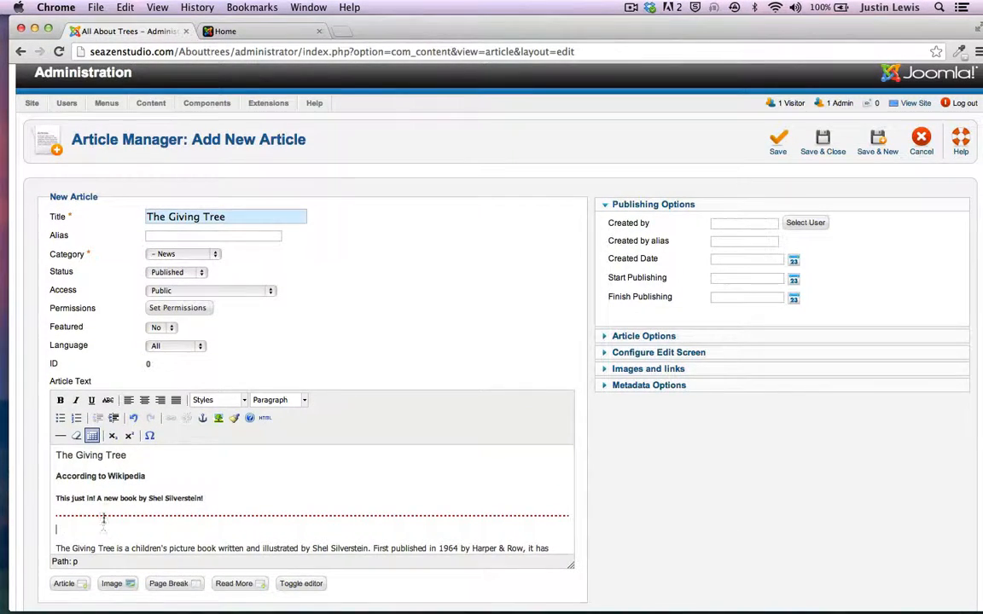
{"action": "scroll", "coordinate": [103, 515], "scroll_direction": "down", "scroll_amount": 2}
{"action": "scroll", "coordinate": [105, 510], "scroll_direction": "up", "scroll_amount": 3}
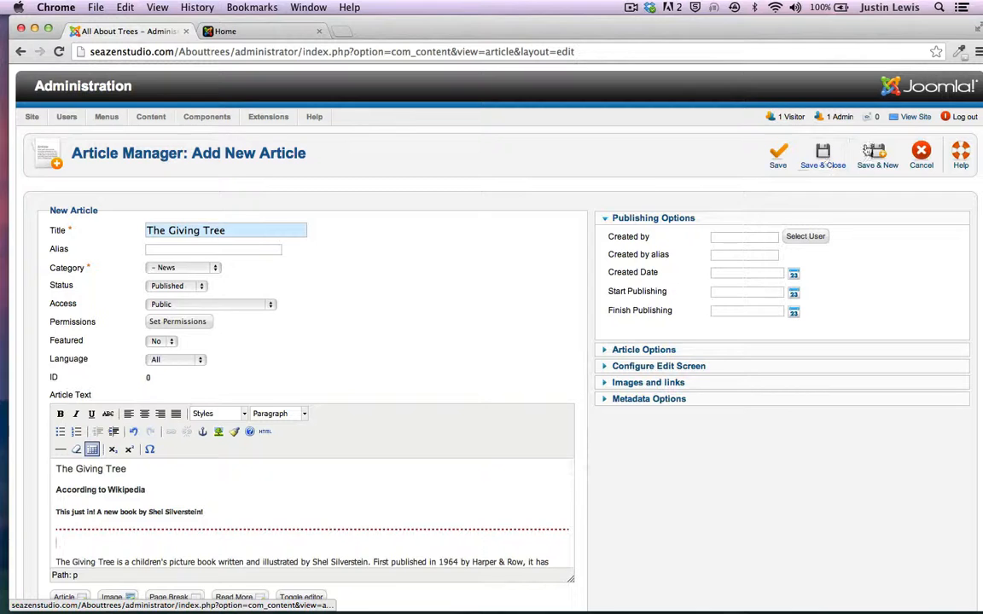
{"action": "left_click", "coordinate": [884, 164]}
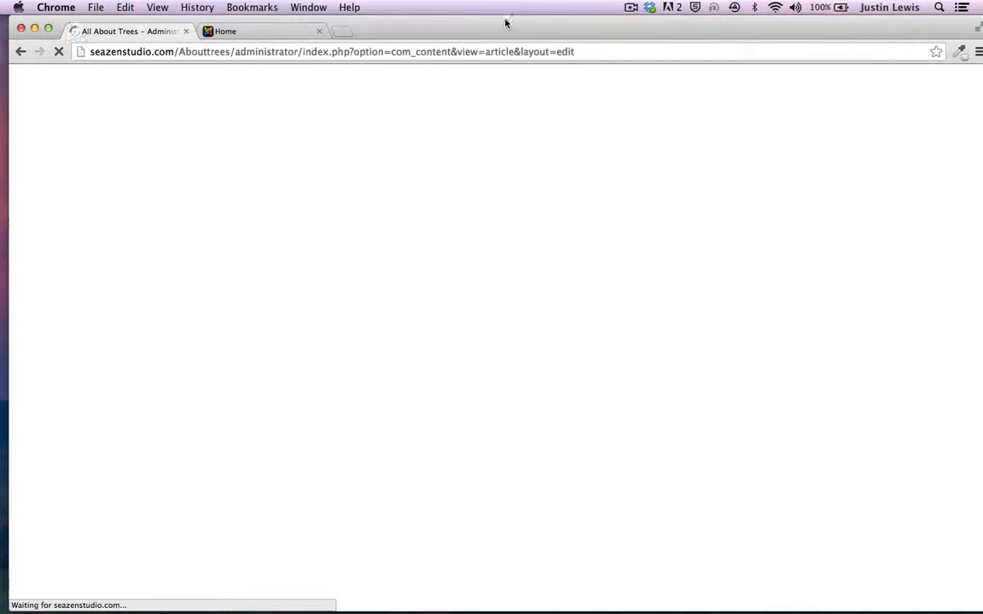
Step: Switch to Giving Tree.rtf in TextEdit, copy the whole Tree Climbing article text, and return to the Joomla new-article form in Chrome
{"action": "left_click_drag", "start_coordinate": [504, 22], "coordinate": [506, 146]}
{"action": "left_click", "coordinate": [476, 31]}
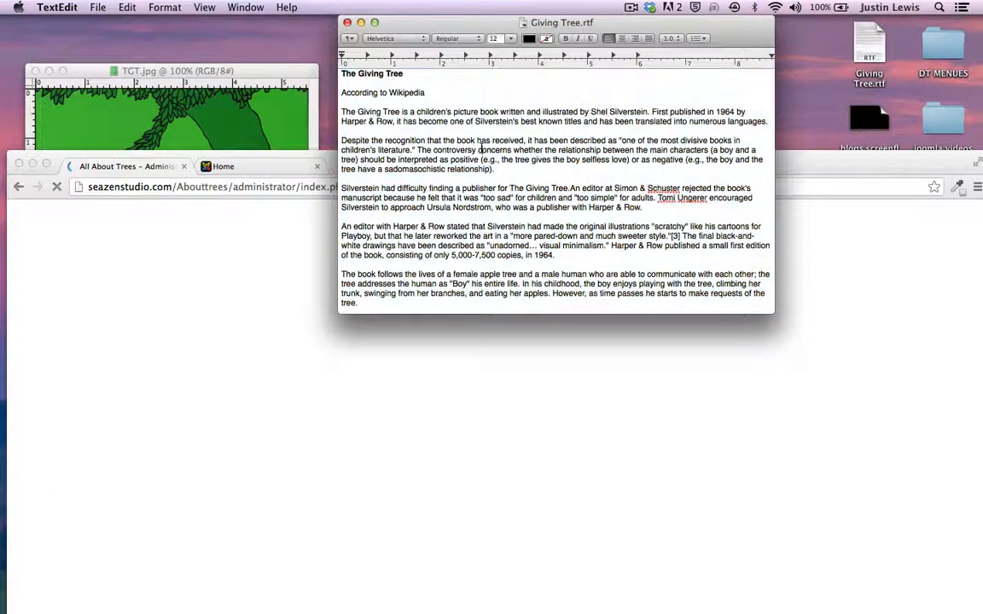
{"action": "scroll", "coordinate": [481, 149], "scroll_direction": "down", "scroll_amount": 5}
{"action": "scroll", "coordinate": [481, 149], "scroll_direction": "down", "scroll_amount": 10}
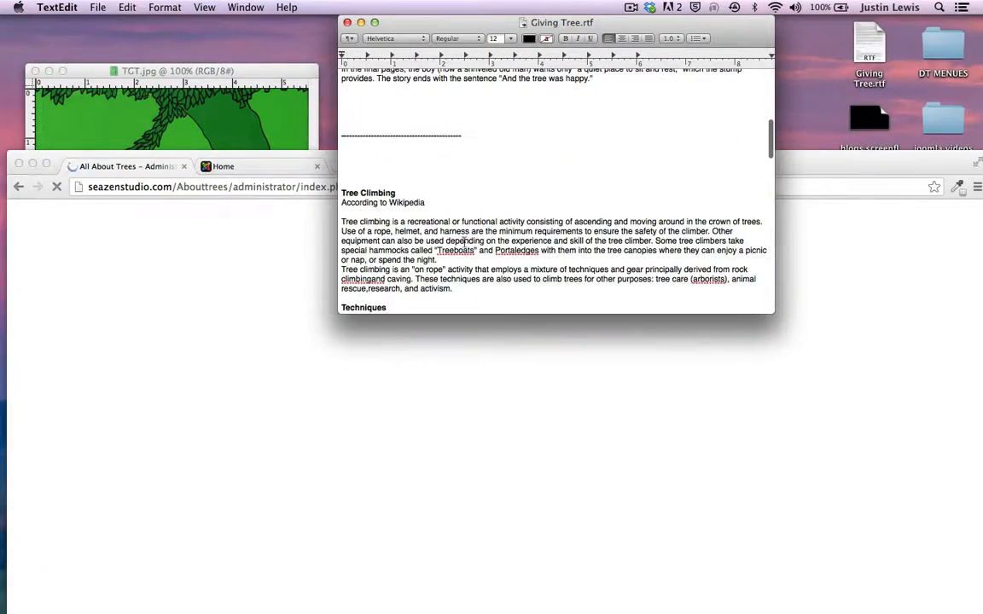
{"action": "scroll", "coordinate": [464, 241], "scroll_direction": "down", "scroll_amount": 2}
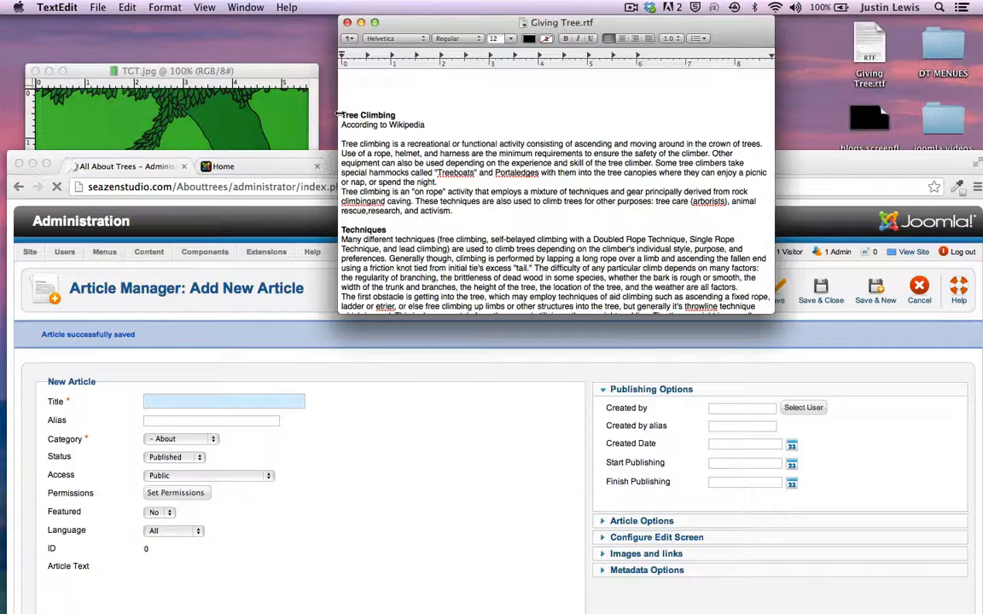
{"action": "mouse_move", "coordinate": [342, 106]}
{"action": "left_mouse_down"}
{"action": "mouse_move", "coordinate": [407, 322]}
{"action": "mouse_move", "coordinate": [461, 366]}
{"action": "mouse_move", "coordinate": [471, 392]}
{"action": "mouse_move", "coordinate": [461, 62]}
{"action": "mouse_move", "coordinate": [445, 160]}
{"action": "mouse_move", "coordinate": [456, 113]}
{"action": "left_mouse_up"}
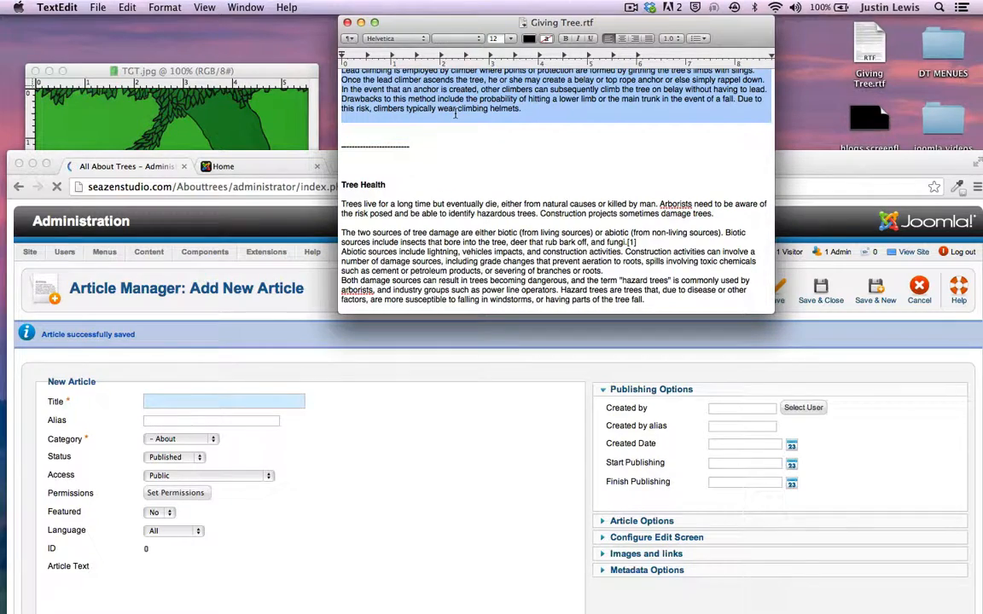
{"action": "key", "text": "super+c"}
{"action": "scroll", "coordinate": [631, 96], "scroll_direction": "up", "scroll_amount": 10}
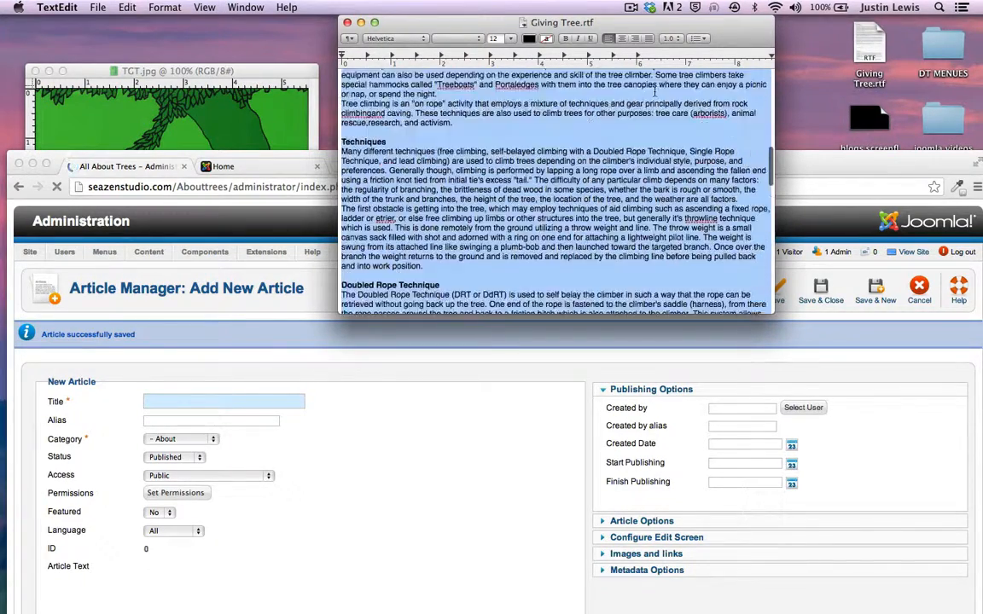
{"action": "scroll", "coordinate": [653, 91], "scroll_direction": "up", "scroll_amount": 8}
{"action": "scroll", "coordinate": [654, 91], "scroll_direction": "down", "scroll_amount": 3}
{"action": "left_click_drag", "start_coordinate": [839, 155], "coordinate": [838, 13]}
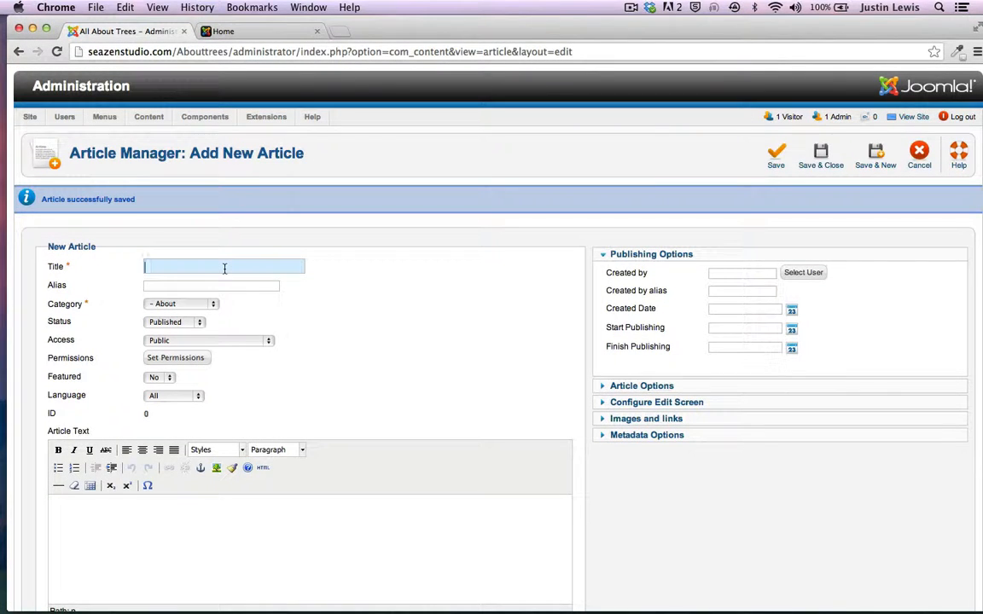
Step: Title the new article Tree Climbing and assign it to the News category
{"action": "type", "text": "Tree Climbing"}
{"action": "scroll", "coordinate": [534, 381], "scroll_direction": "down", "scroll_amount": 2}
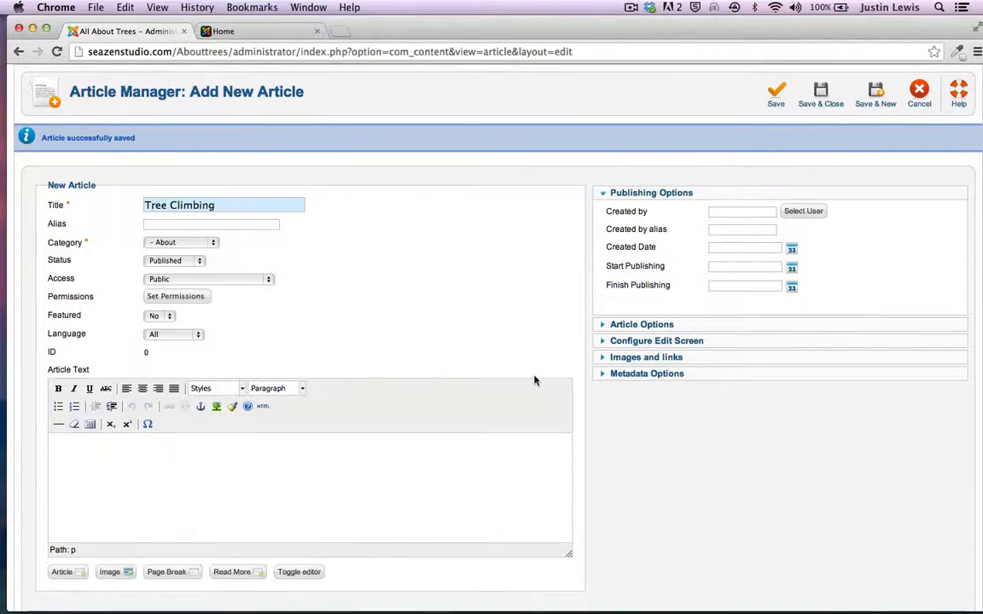
{"action": "left_click", "coordinate": [175, 241]}
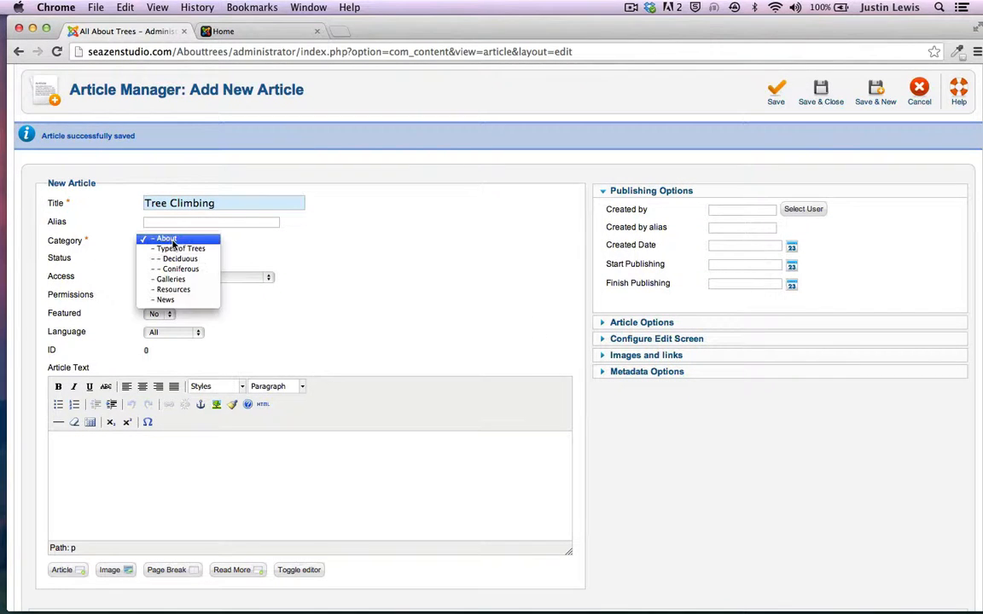
{"action": "left_click", "coordinate": [164, 292]}
Step: Paste the copied Tree Climbing text into the article body and look it over from its first line
{"action": "scroll", "coordinate": [432, 272], "scroll_direction": "down", "scroll_amount": 2}
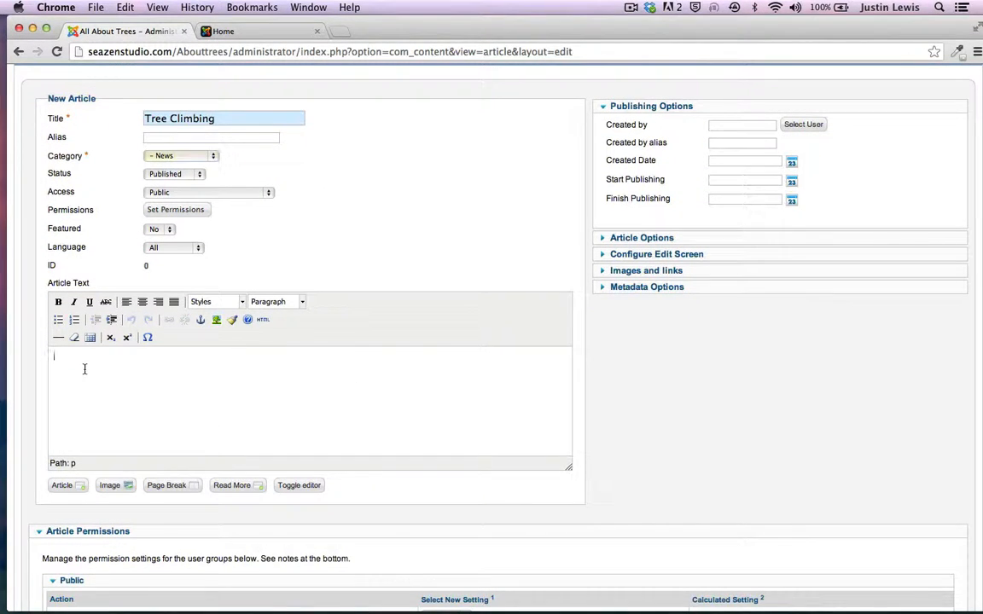
{"action": "key", "text": "super+v"}
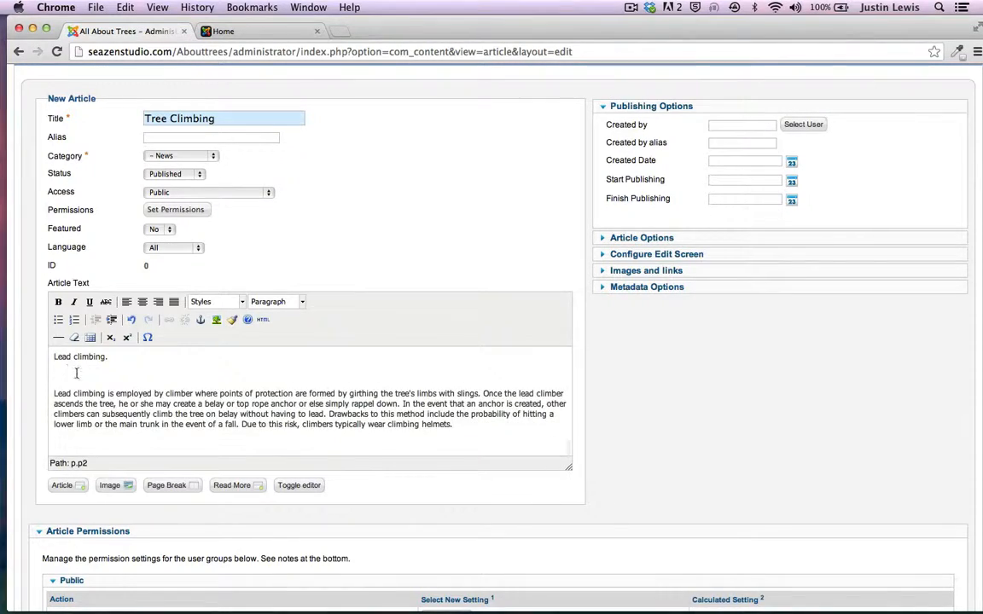
{"action": "scroll", "coordinate": [76, 373], "scroll_direction": "down", "scroll_amount": 5}
{"action": "scroll", "coordinate": [357, 276], "scroll_direction": "up", "scroll_amount": 3}
{"action": "scroll", "coordinate": [385, 202], "scroll_direction": "down", "scroll_amount": 4}
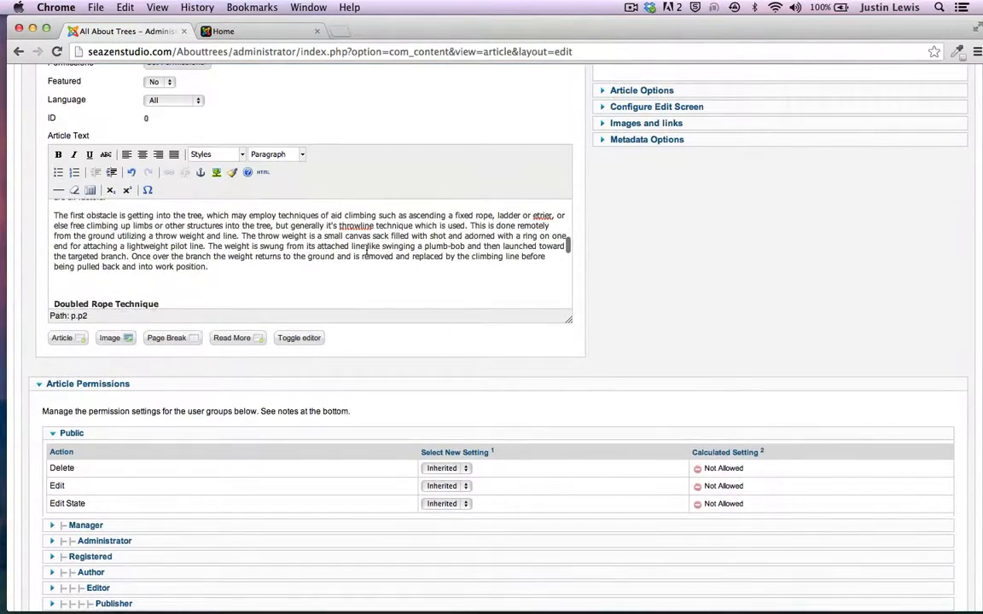
{"action": "scroll", "coordinate": [366, 248], "scroll_direction": "up", "scroll_amount": 10}
{"action": "scroll", "coordinate": [395, 211], "scroll_direction": "down", "scroll_amount": 1}
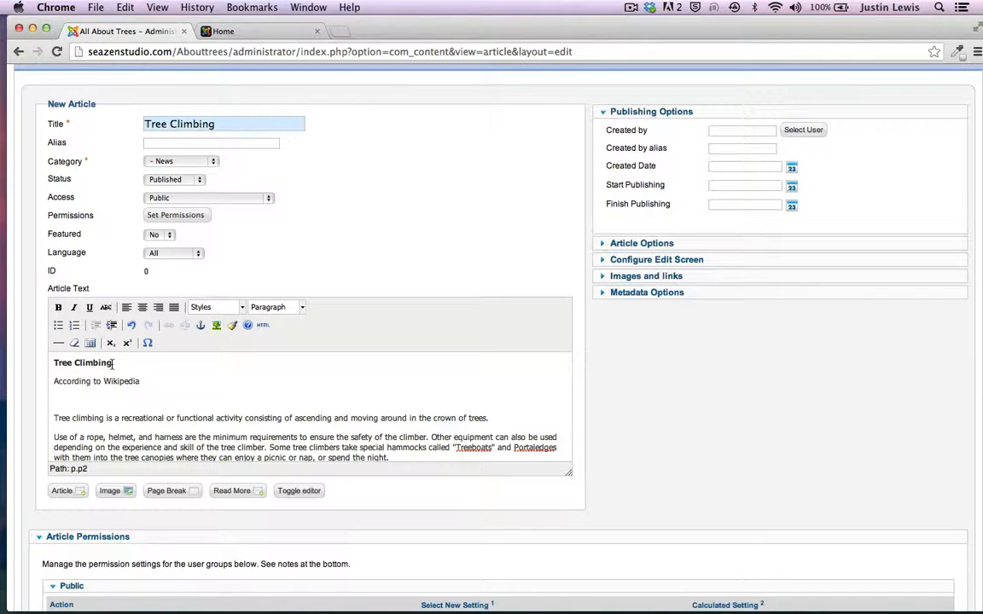
Step: Remove the bold from the "Tree Climbing" line in the article text and format it as Heading 2
{"action": "left_click_drag", "start_coordinate": [113, 363], "coordinate": [25, 363]}
{"action": "left_click", "coordinate": [58, 307]}
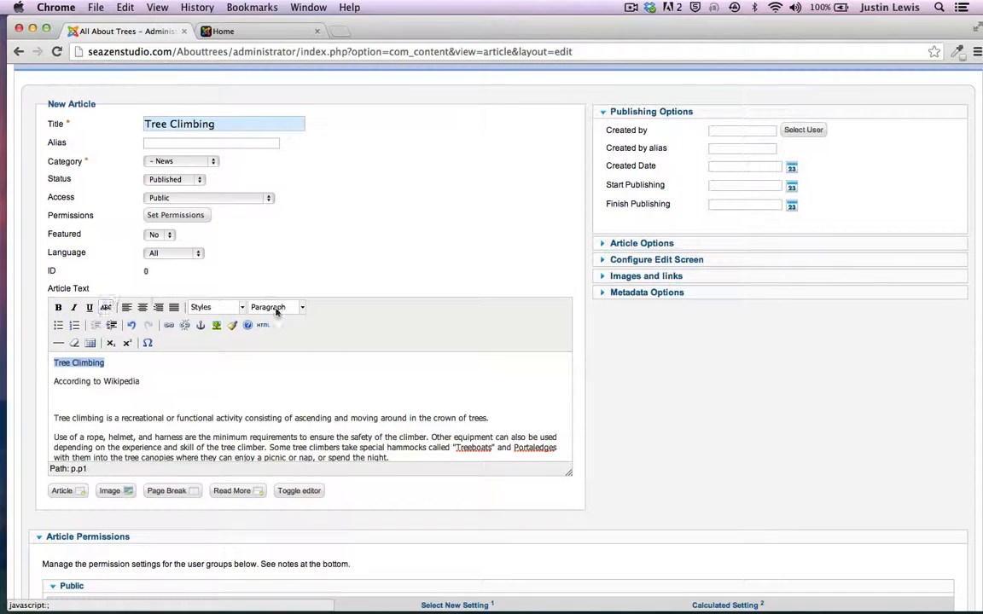
{"action": "left_click", "coordinate": [299, 308]}
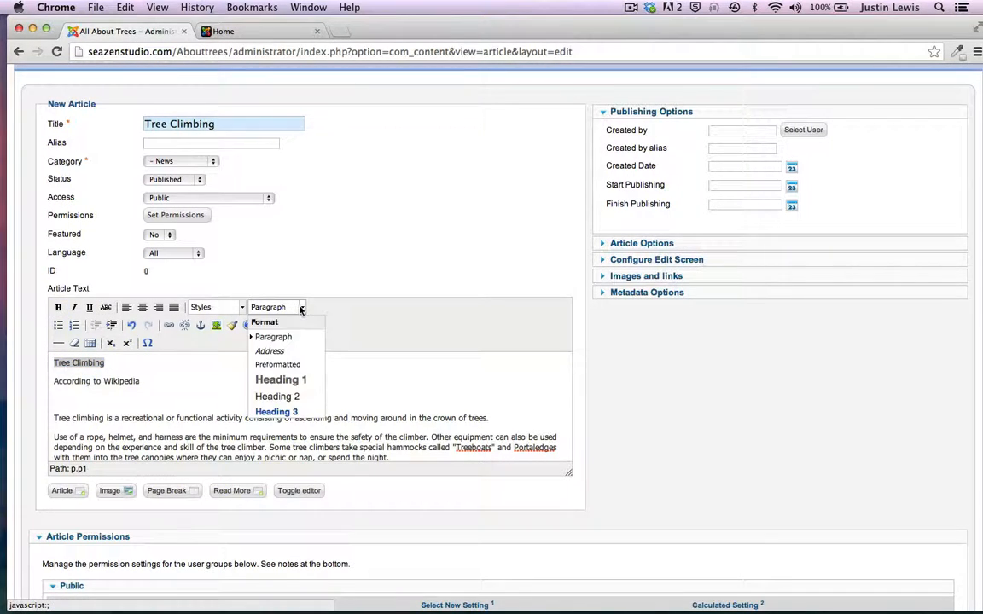
{"action": "left_click", "coordinate": [290, 397]}
Step: Format the "According to Wikipedia" line as Heading 4
{"action": "left_click_drag", "start_coordinate": [153, 385], "coordinate": [39, 374]}
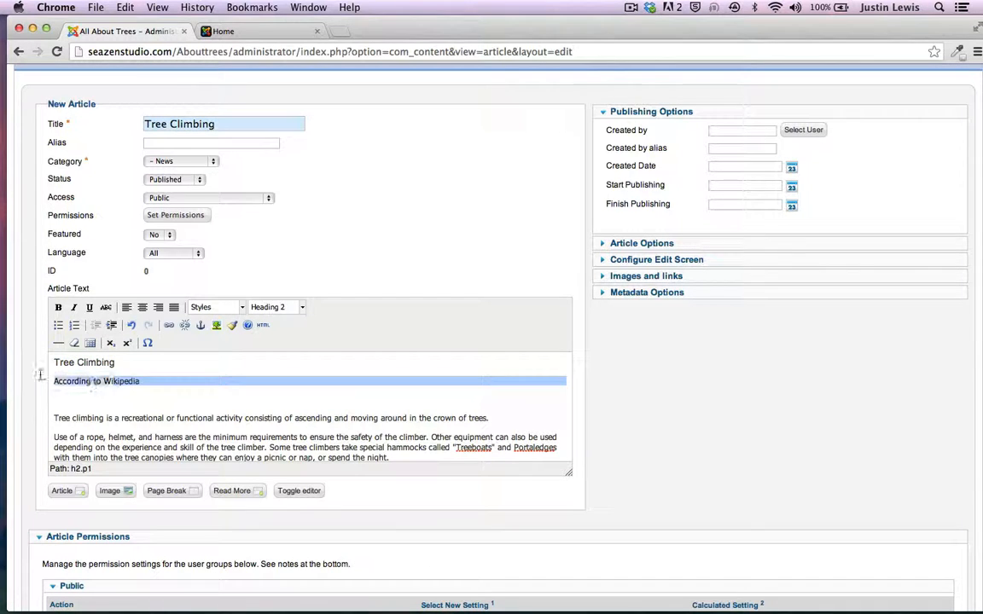
{"action": "left_click", "coordinate": [300, 308]}
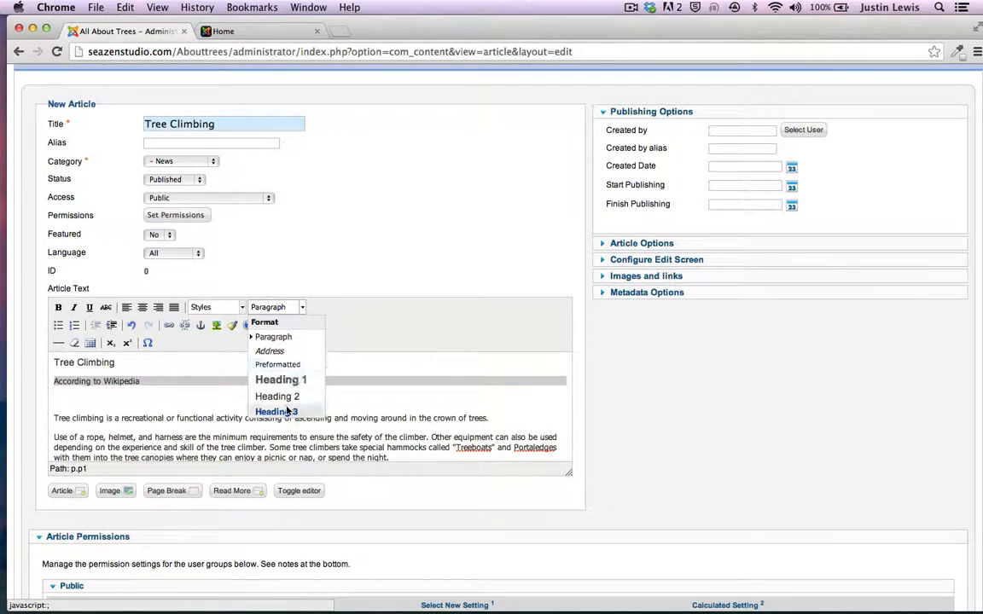
{"action": "scroll", "coordinate": [287, 401], "scroll_direction": "down", "scroll_amount": 2}
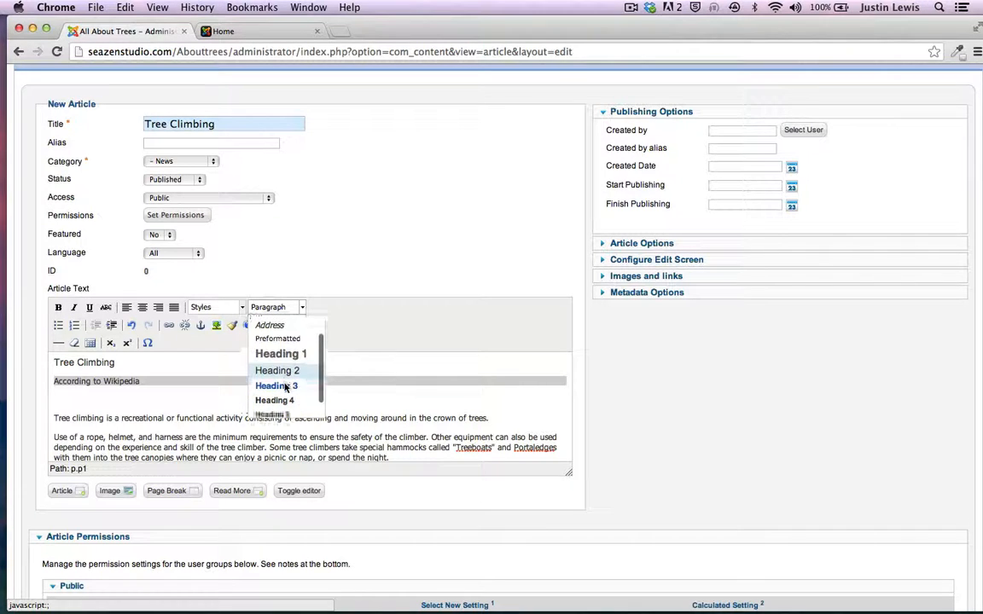
{"action": "left_click", "coordinate": [275, 399]}
Step: Add the line "This just in! People are now climbing trees." below the Wikipedia line and format it as Heading 5
{"action": "key", "text": "Down"}
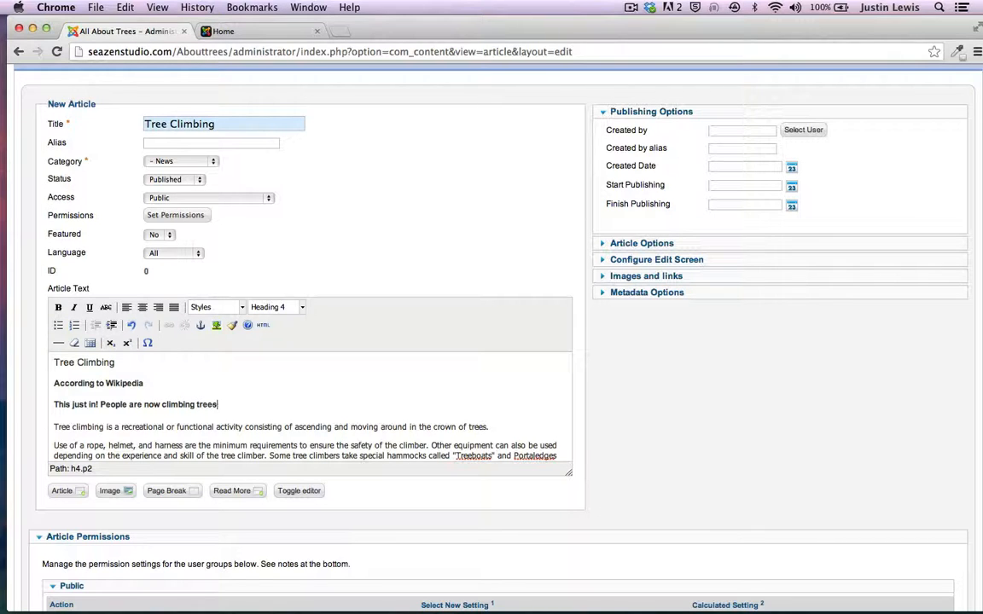
{"action": "triple_click", "coordinate": [238, 400]}
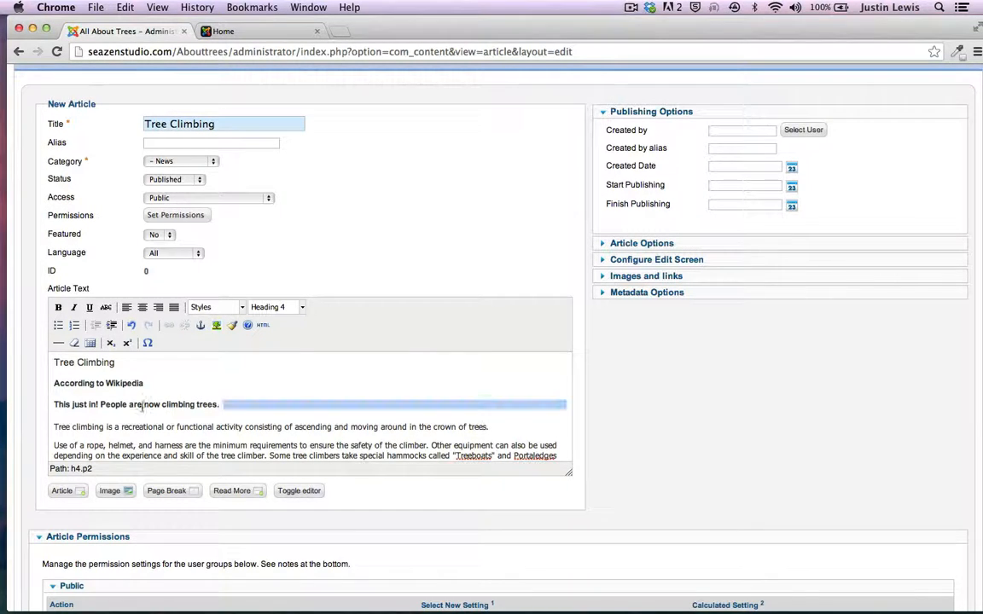
{"action": "left_click", "coordinate": [297, 307]}
{"action": "left_click", "coordinate": [301, 237]}
{"action": "left_click", "coordinate": [301, 308]}
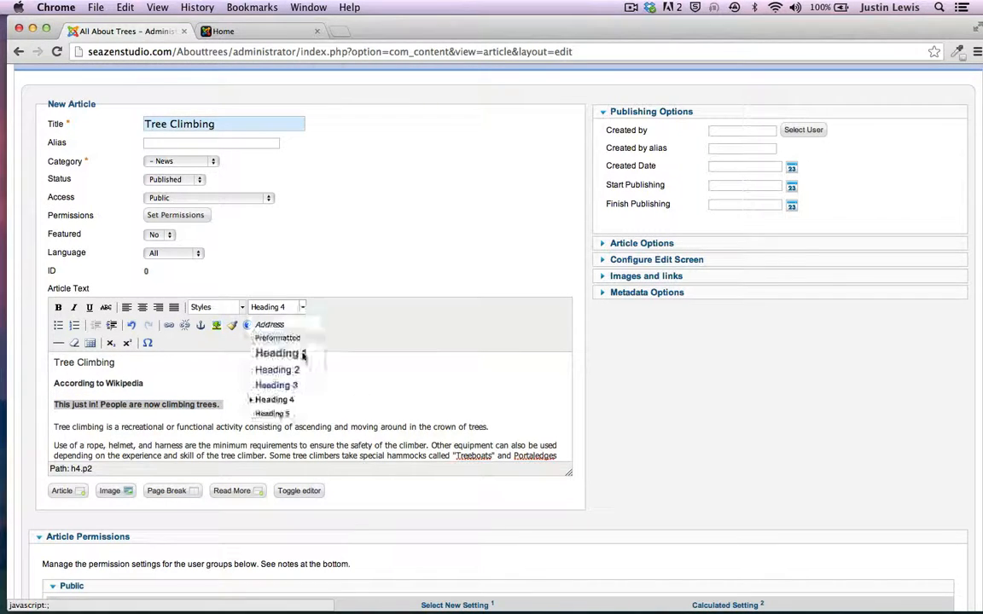
{"action": "left_click", "coordinate": [266, 410]}
{"action": "left_click", "coordinate": [273, 414]}
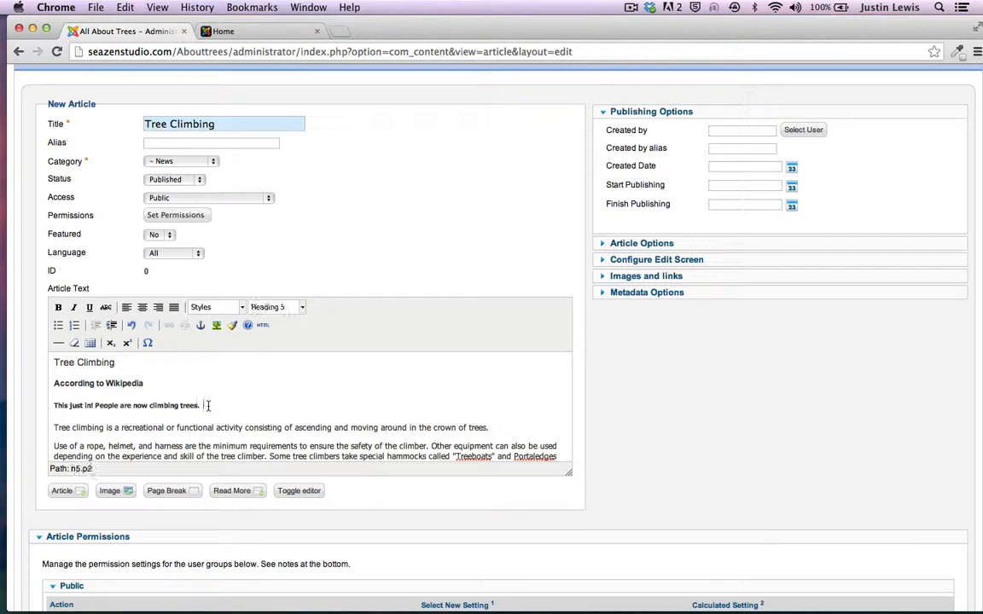
Step: Insert a Read More break on a new line below the "This just in!" heading
{"action": "key", "text": "Return"}
{"action": "left_click", "coordinate": [220, 491]}
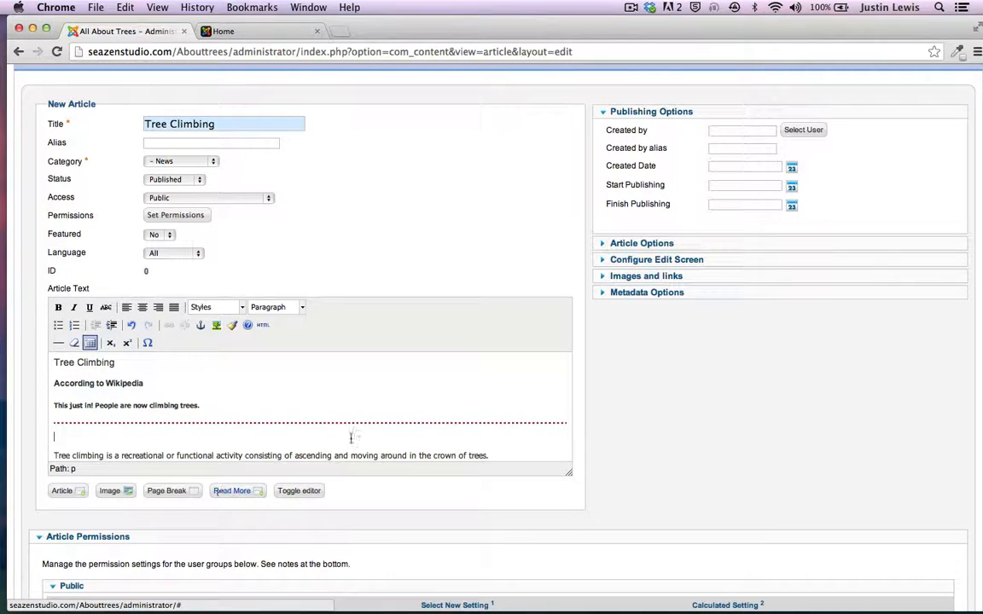
{"action": "scroll", "coordinate": [406, 404], "scroll_direction": "down", "scroll_amount": 5}
{"action": "scroll", "coordinate": [512, 376], "scroll_direction": "up", "scroll_amount": 10}
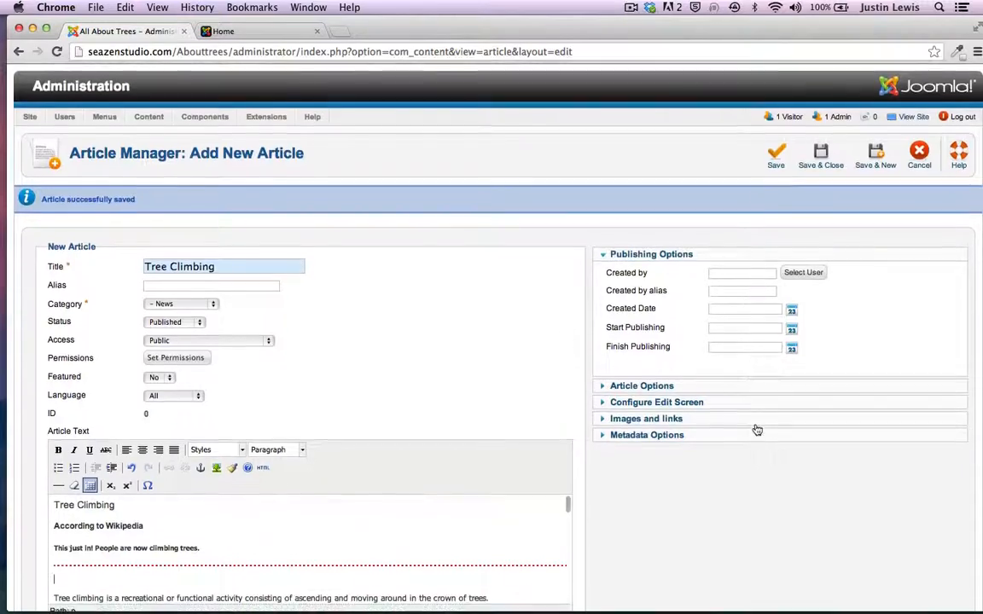
Step: Look through the article text for an image spot and add an empty line after the "on rope" paragraph, above Techniques
{"action": "scroll", "coordinate": [757, 427], "scroll_direction": "down", "scroll_amount": 3}
{"action": "scroll", "coordinate": [391, 366], "scroll_direction": "down", "scroll_amount": 3}
{"action": "scroll", "coordinate": [390, 365], "scroll_direction": "down", "scroll_amount": 8}
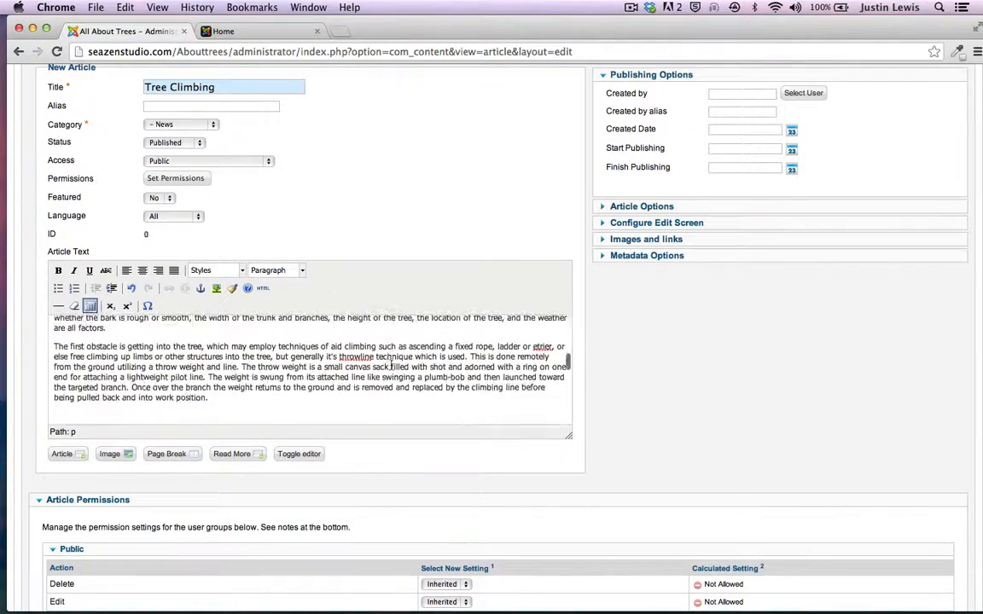
{"action": "scroll", "coordinate": [391, 350], "scroll_direction": "up", "scroll_amount": 6}
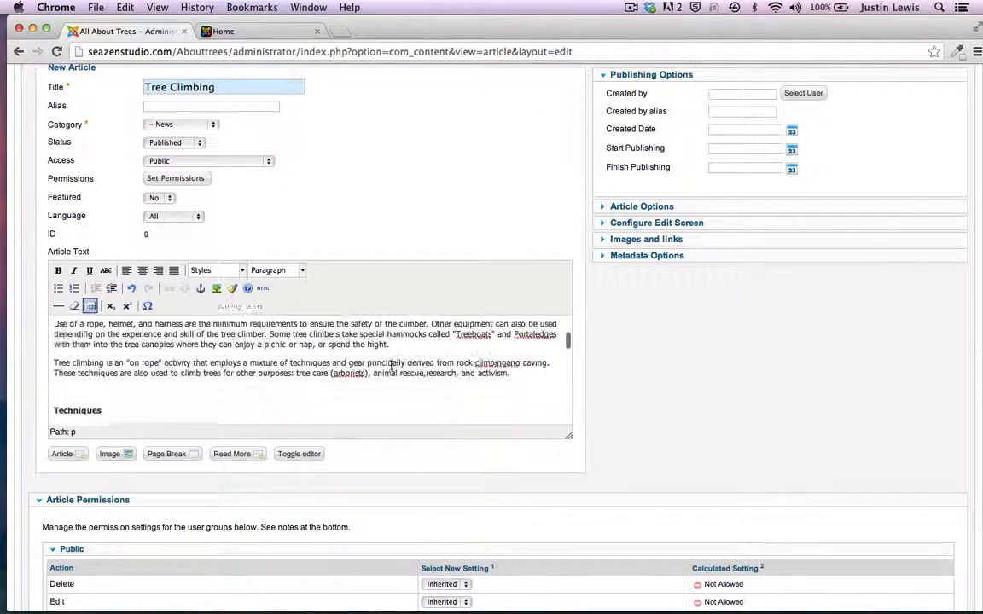
{"action": "scroll", "coordinate": [391, 358], "scroll_direction": "down", "scroll_amount": 6}
{"action": "scroll", "coordinate": [391, 367], "scroll_direction": "up", "scroll_amount": 6}
{"action": "scroll", "coordinate": [391, 365], "scroll_direction": "down", "scroll_amount": 8}
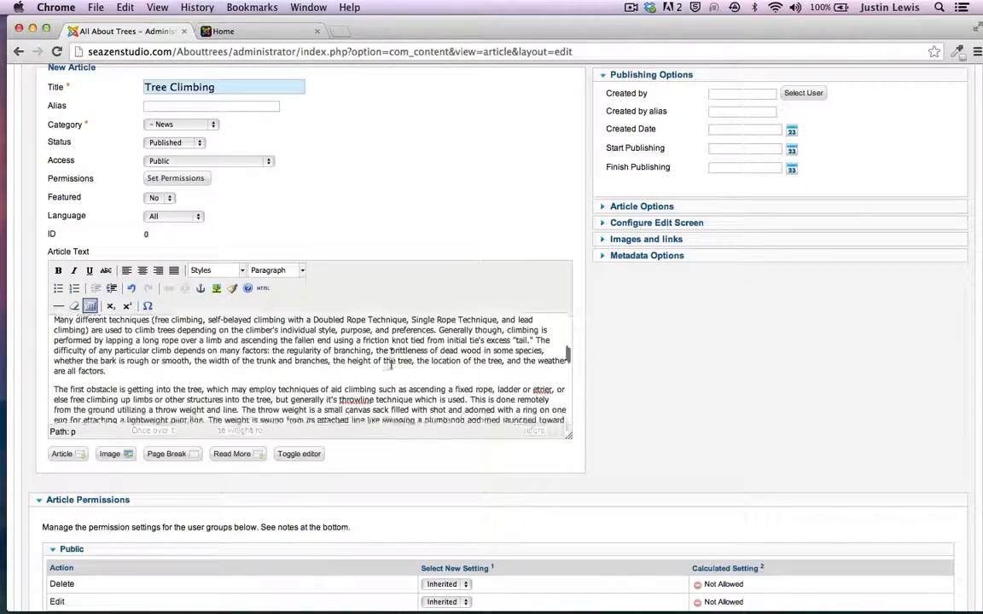
{"action": "scroll", "coordinate": [232, 357], "scroll_direction": "up", "scroll_amount": 10}
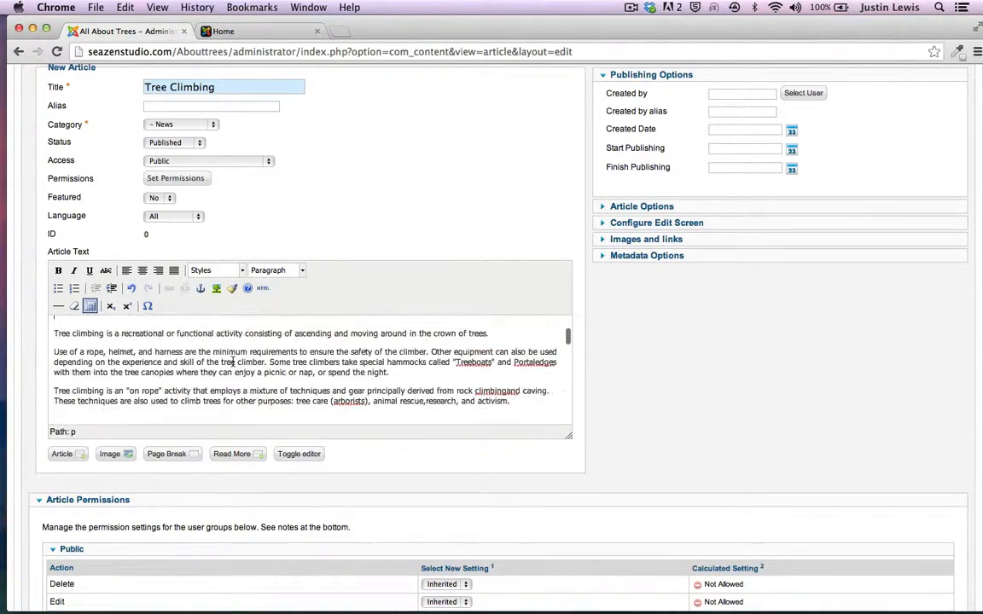
{"action": "scroll", "coordinate": [232, 362], "scroll_direction": "down", "scroll_amount": 4}
{"action": "scroll", "coordinate": [281, 364], "scroll_direction": "down", "scroll_amount": 2}
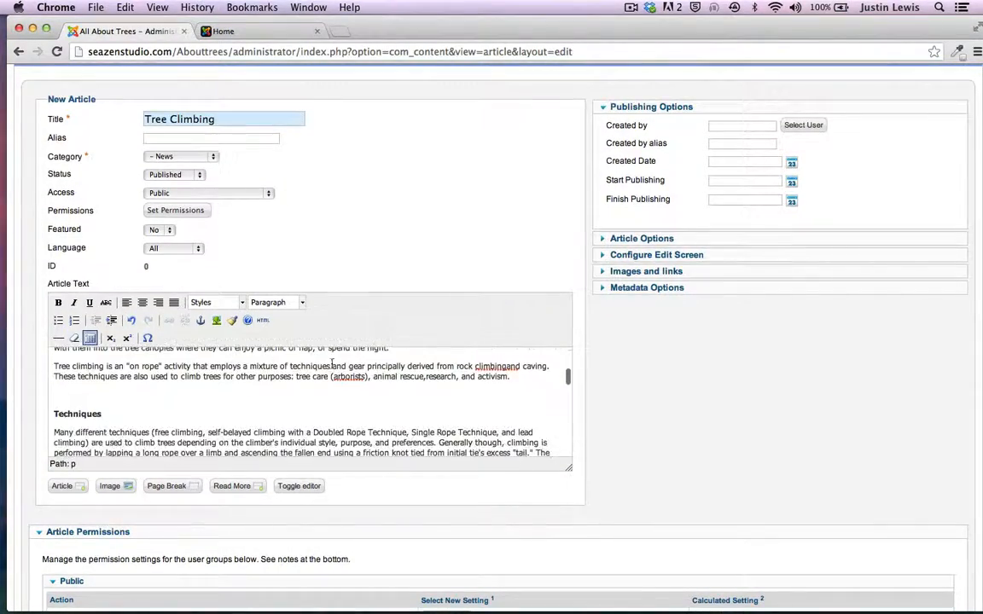
{"action": "left_click", "coordinate": [519, 378]}
{"action": "key", "text": "Return"}
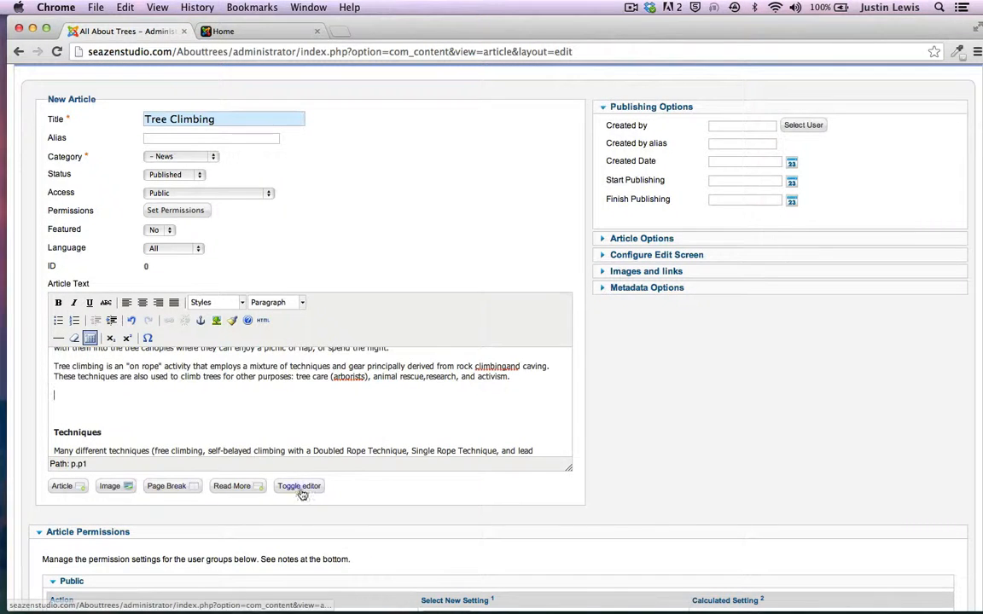
Step: Open the article's image insertion dialog and upload treeclimber.jpg from the desktop's tree images folder into the tree_images directory
{"action": "left_click", "coordinate": [109, 485]}
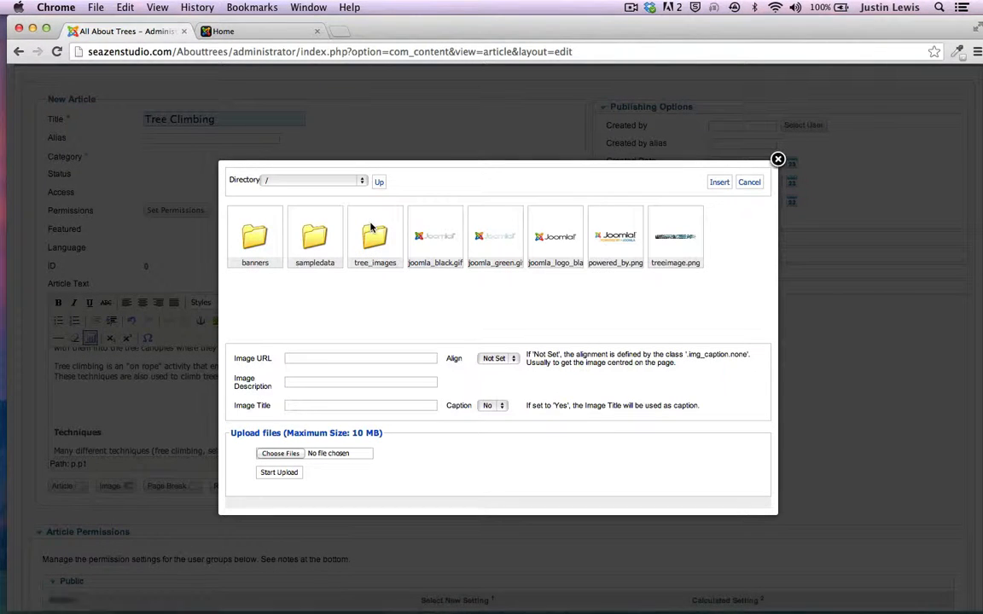
{"action": "left_click", "coordinate": [368, 231]}
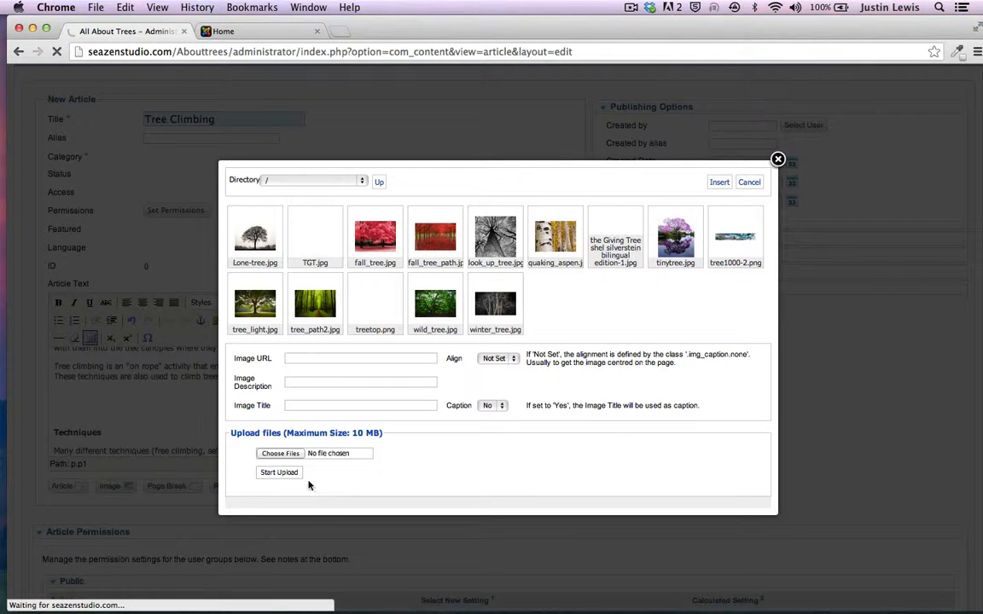
{"action": "left_click", "coordinate": [281, 453]}
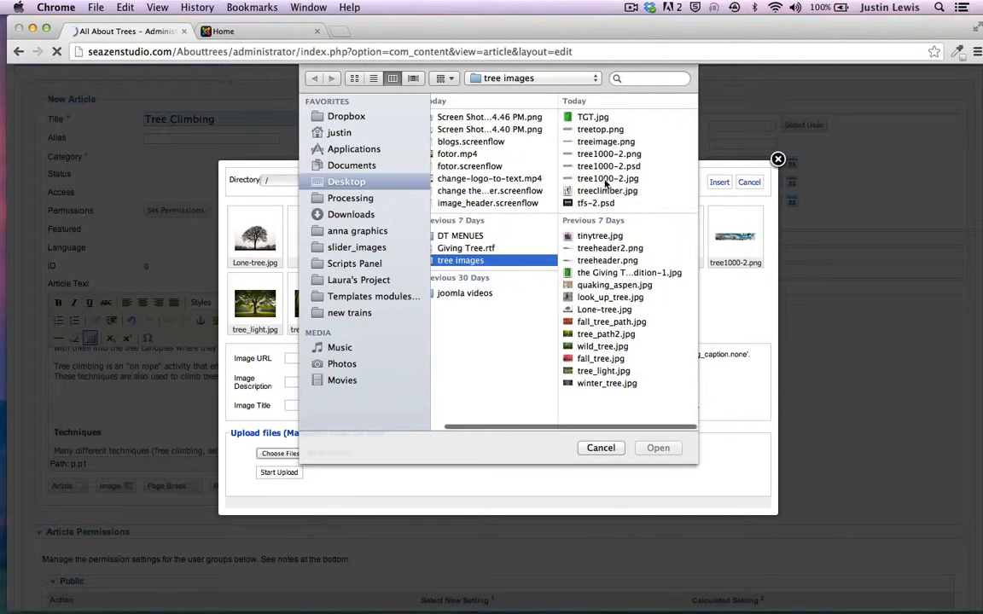
{"action": "left_click", "coordinate": [606, 190]}
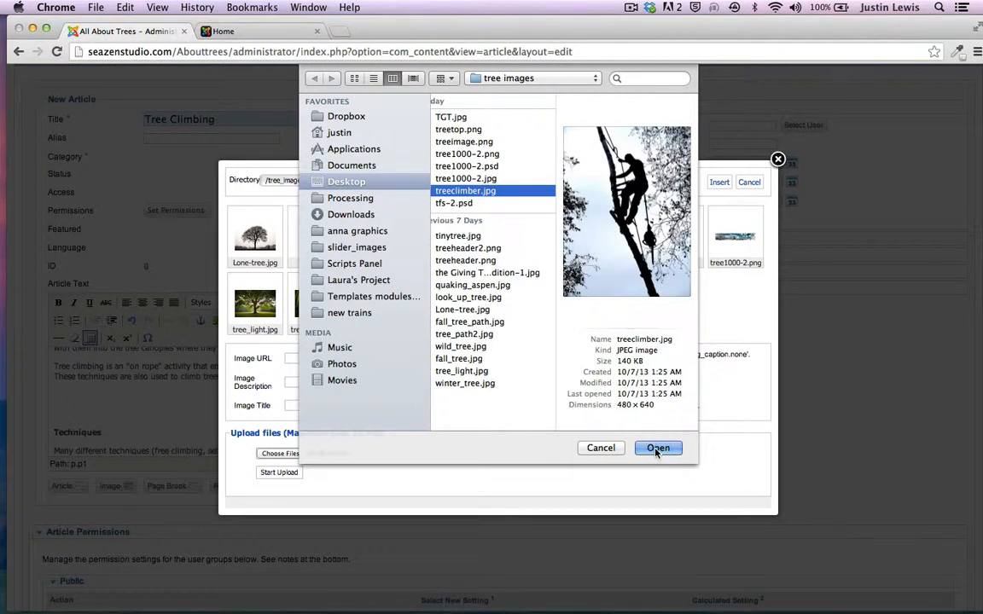
{"action": "left_click", "coordinate": [657, 449]}
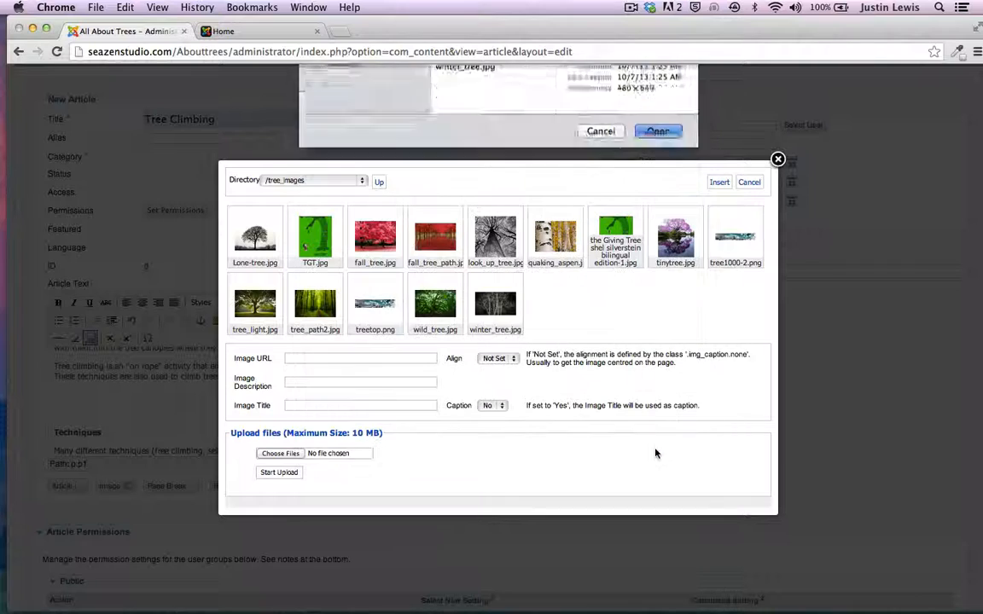
{"action": "left_click", "coordinate": [270, 470]}
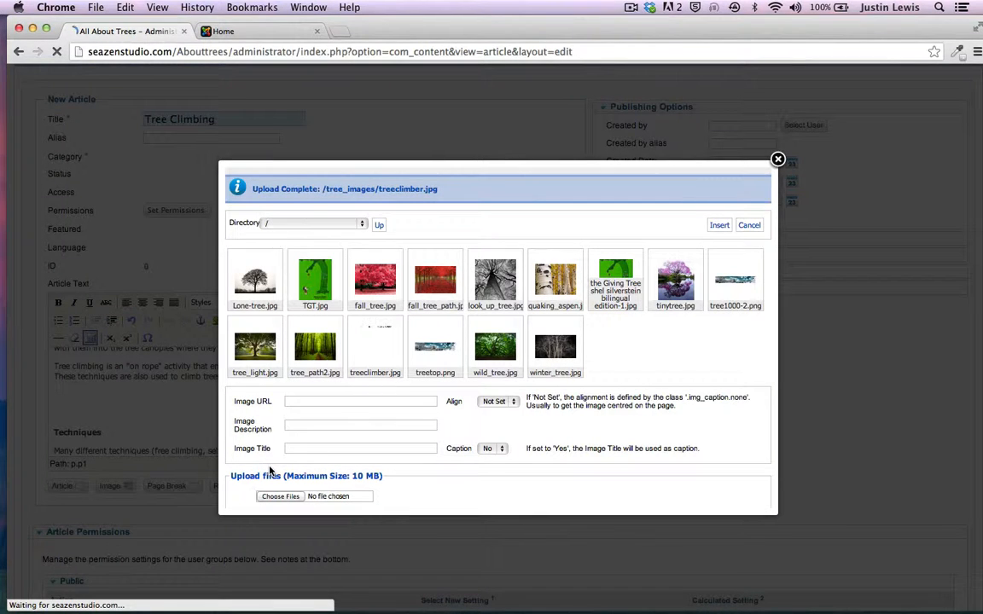
Step: Insert treeclimber.jpg from the tree_images directory into the empty line above Techniques in the article text
{"action": "scroll", "coordinate": [475, 334], "scroll_direction": "down", "scroll_amount": 2}
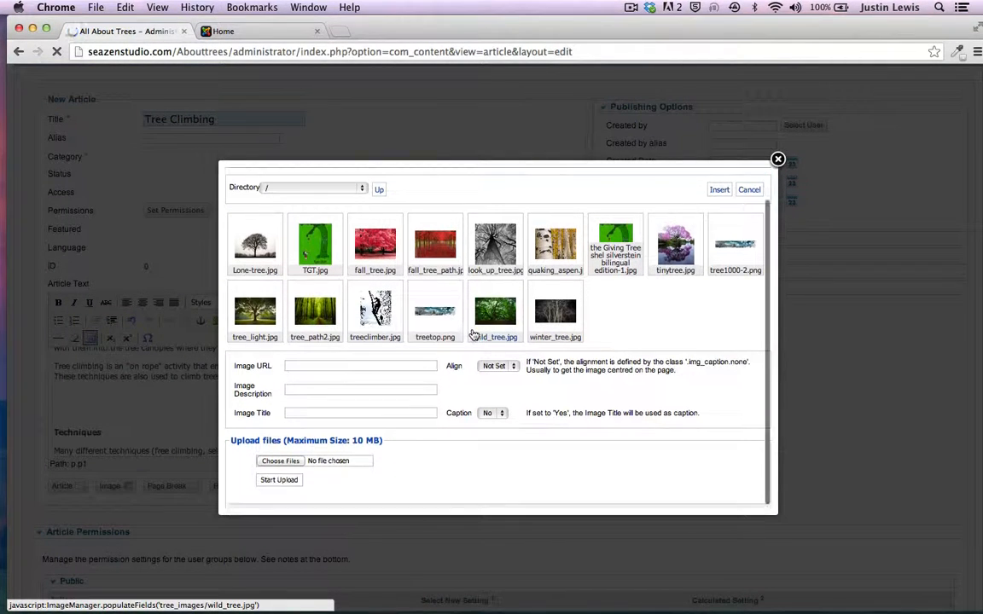
{"action": "left_click", "coordinate": [374, 311]}
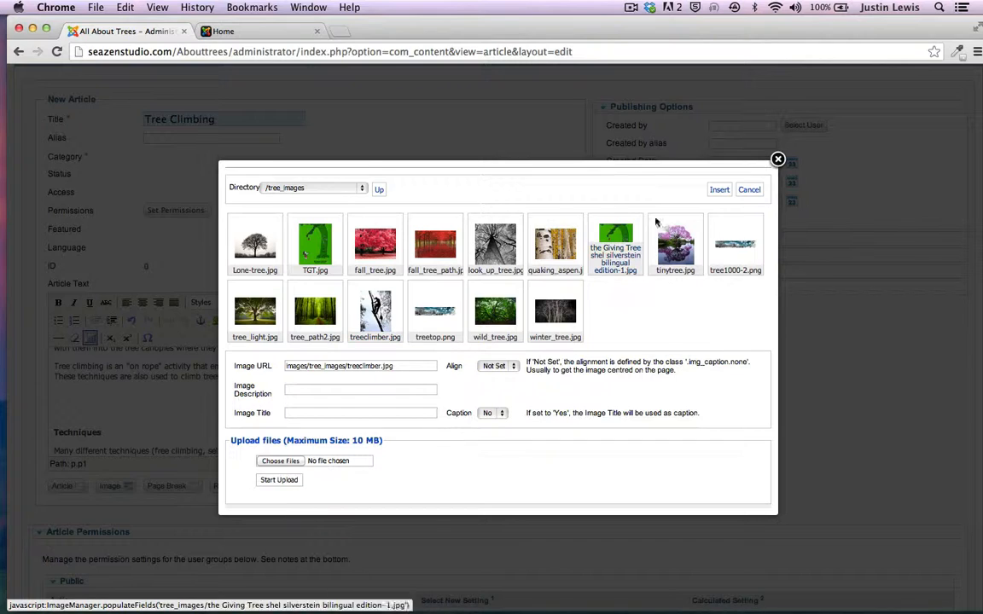
{"action": "left_click", "coordinate": [720, 189]}
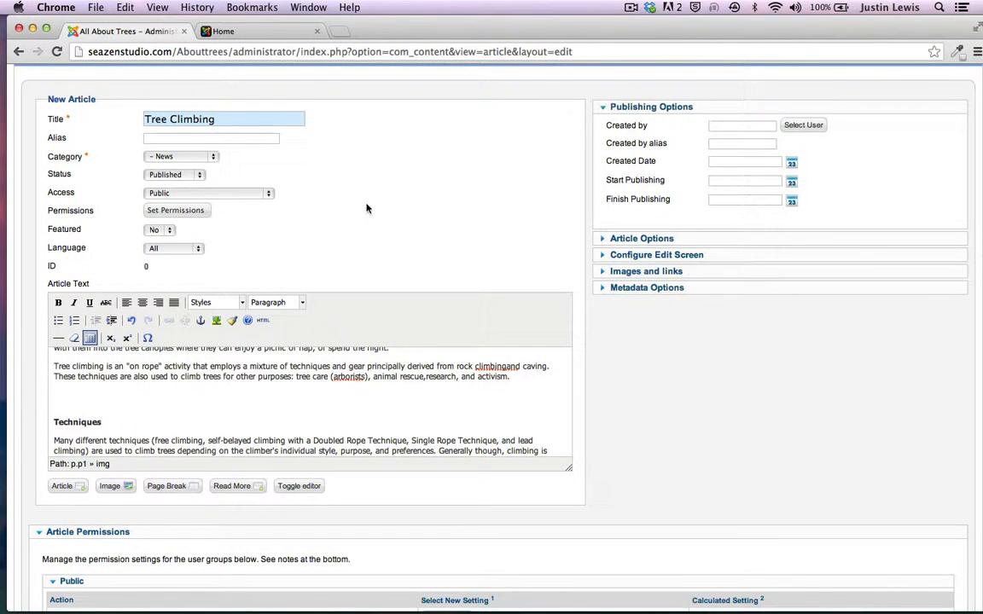
{"action": "scroll", "coordinate": [350, 384], "scroll_direction": "down", "scroll_amount": 5}
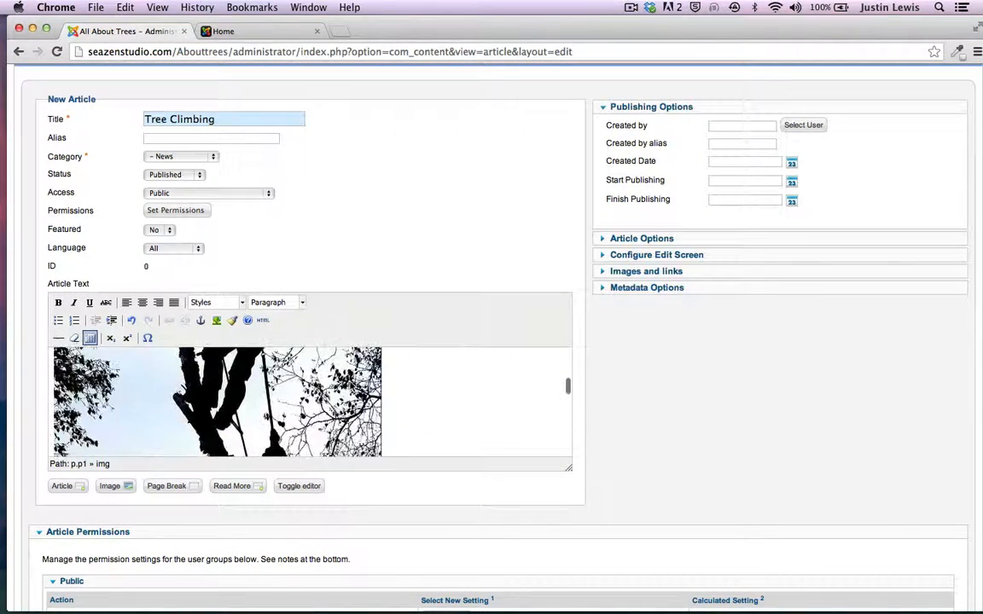
{"action": "scroll", "coordinate": [342, 401], "scroll_direction": "down", "scroll_amount": 2}
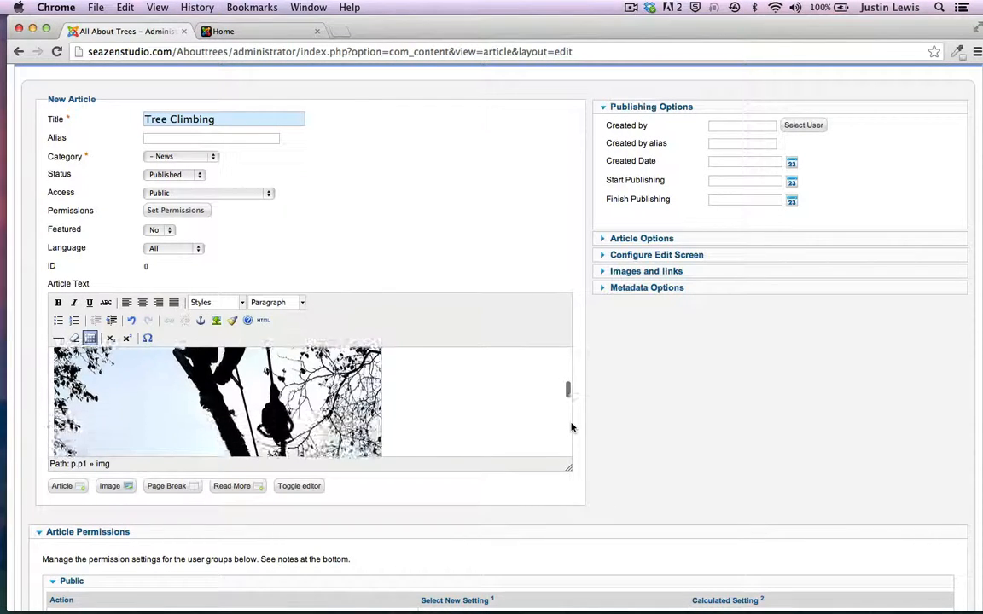
Step: Open the tree climber image's properties to examine its alignment, dimension and spacing settings, and close them without changes
{"action": "scroll", "coordinate": [341, 401], "scroll_direction": "up", "scroll_amount": 2}
{"action": "left_click", "coordinate": [228, 447]}
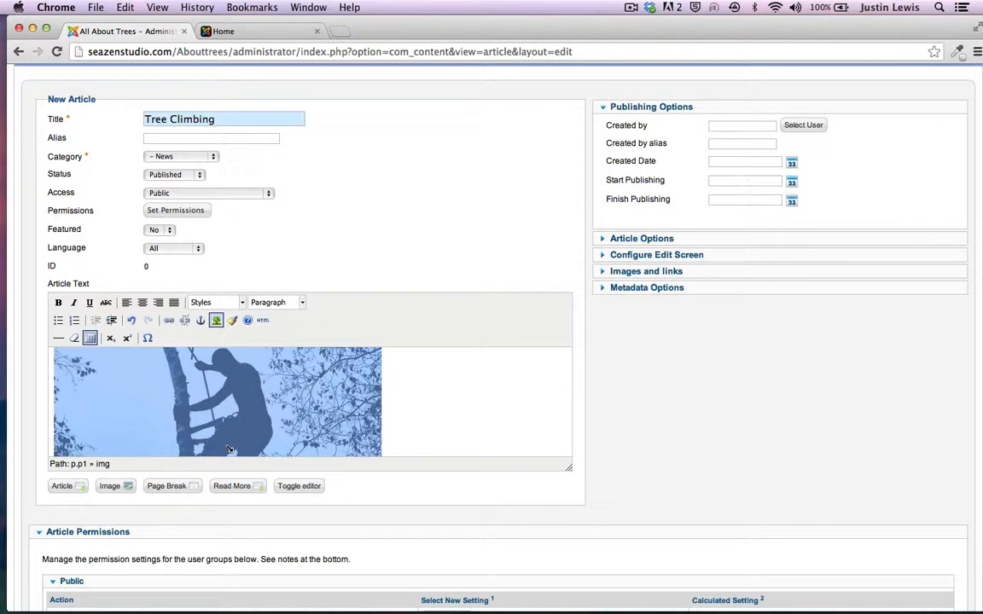
{"action": "left_click", "coordinate": [215, 321]}
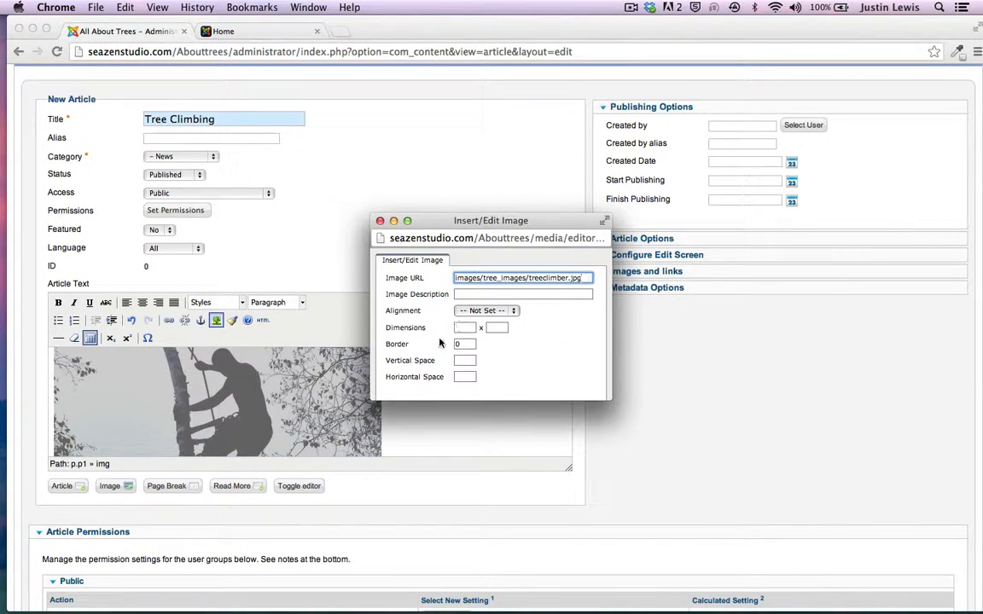
{"action": "scroll", "coordinate": [435, 346], "scroll_direction": "down", "scroll_amount": 1}
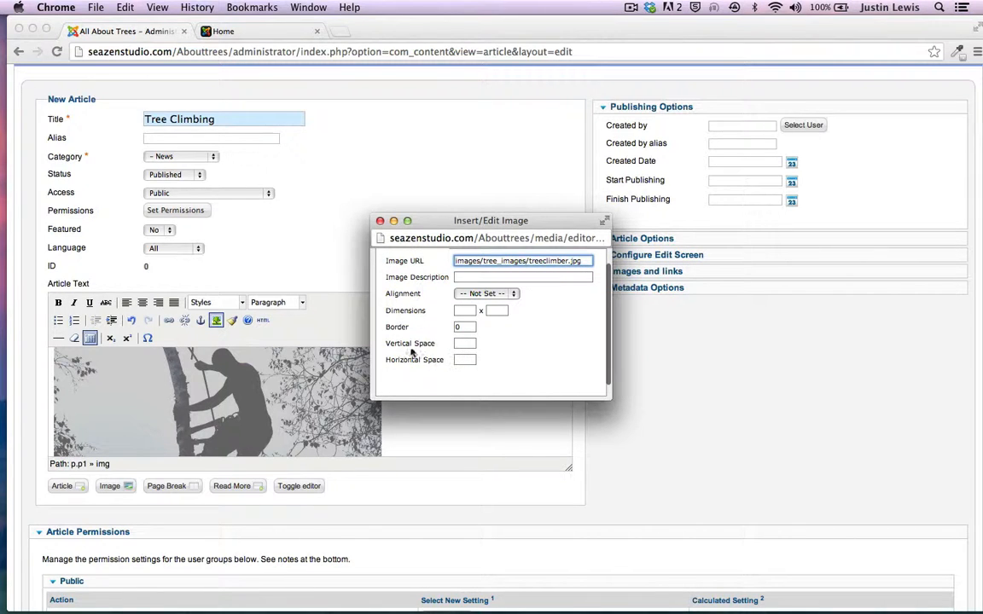
{"action": "left_click", "coordinate": [380, 221]}
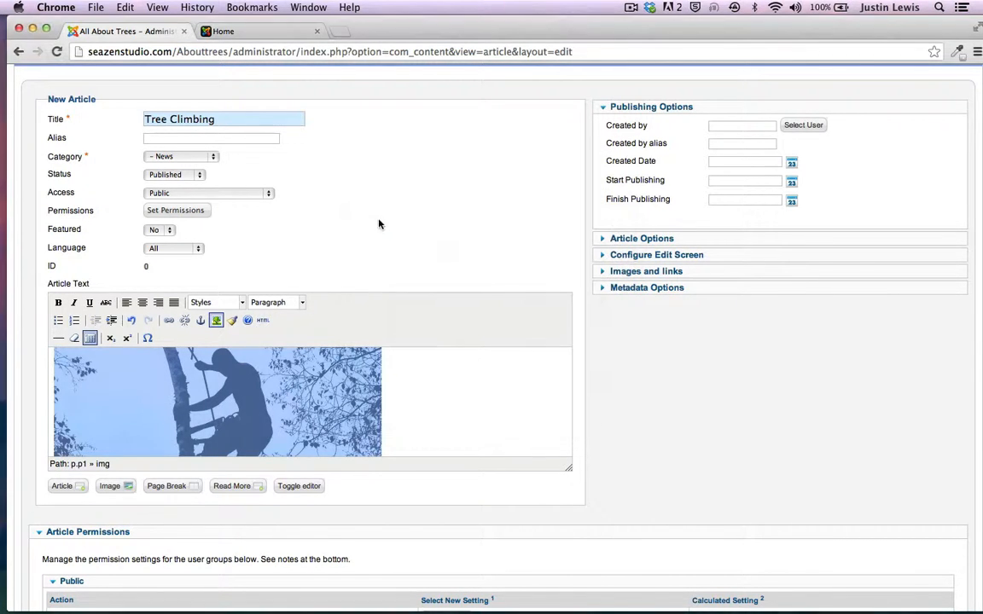
{"action": "left_click", "coordinate": [406, 394]}
Step: Check the image's placement in the Tree Climbing article, and save the article while starting a new one
{"action": "scroll", "coordinate": [319, 398], "scroll_direction": "up", "scroll_amount": 3}
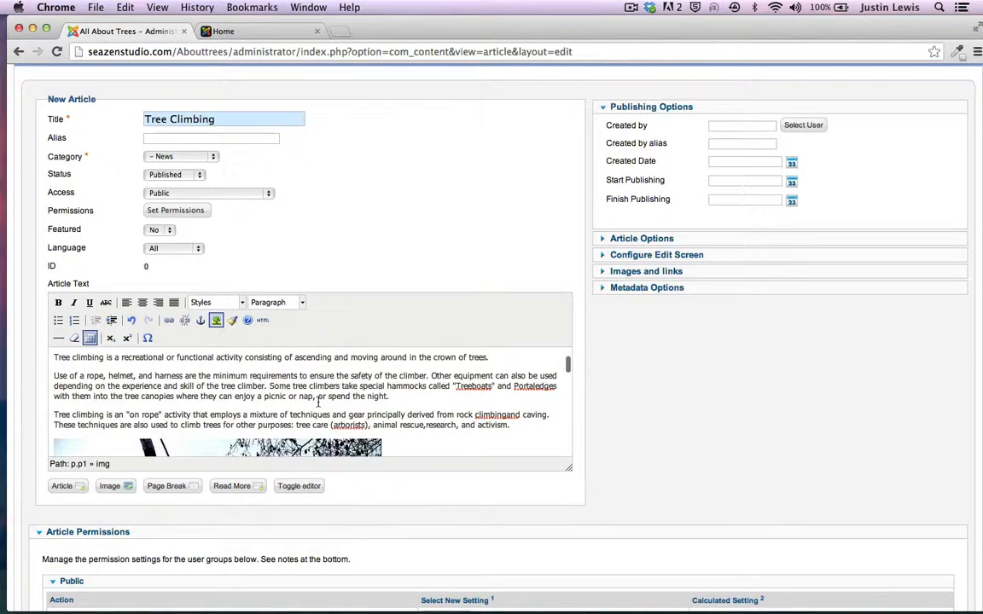
{"action": "scroll", "coordinate": [318, 401], "scroll_direction": "down", "scroll_amount": 5}
{"action": "scroll", "coordinate": [318, 401], "scroll_direction": "up", "scroll_amount": 2}
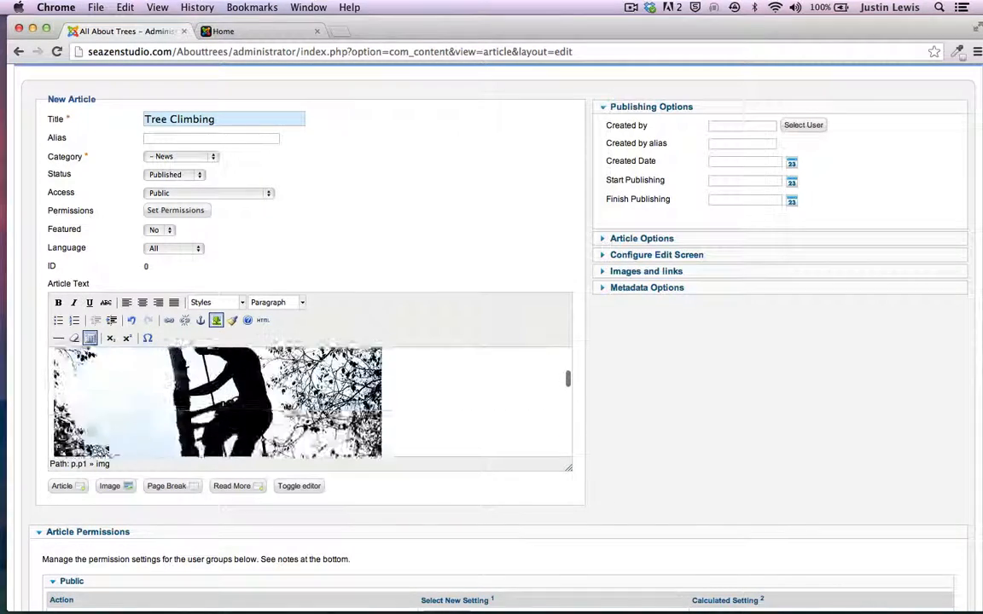
{"action": "scroll", "coordinate": [714, 269], "scroll_direction": "up", "scroll_amount": 3}
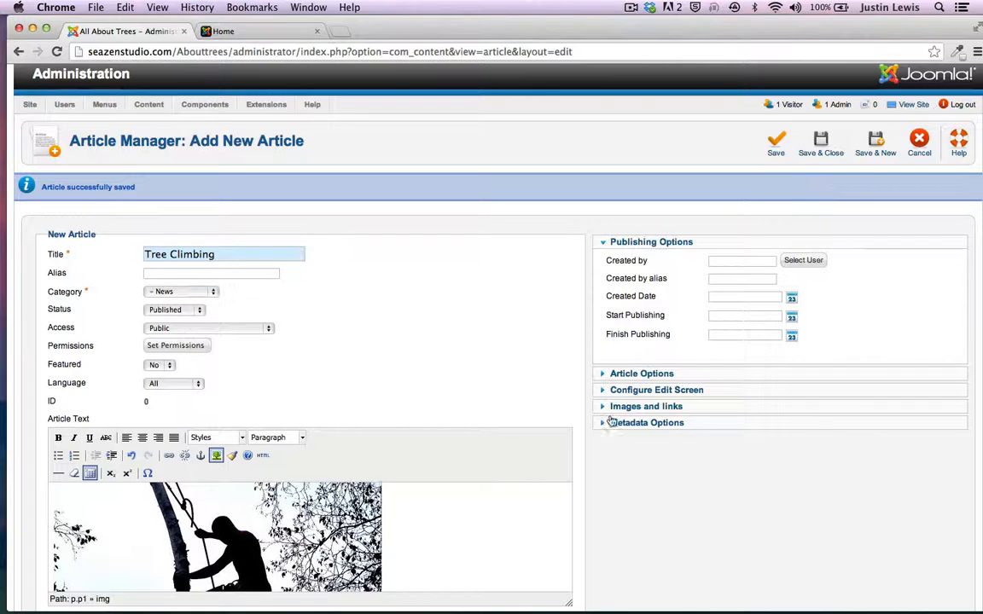
{"action": "left_click", "coordinate": [877, 145]}
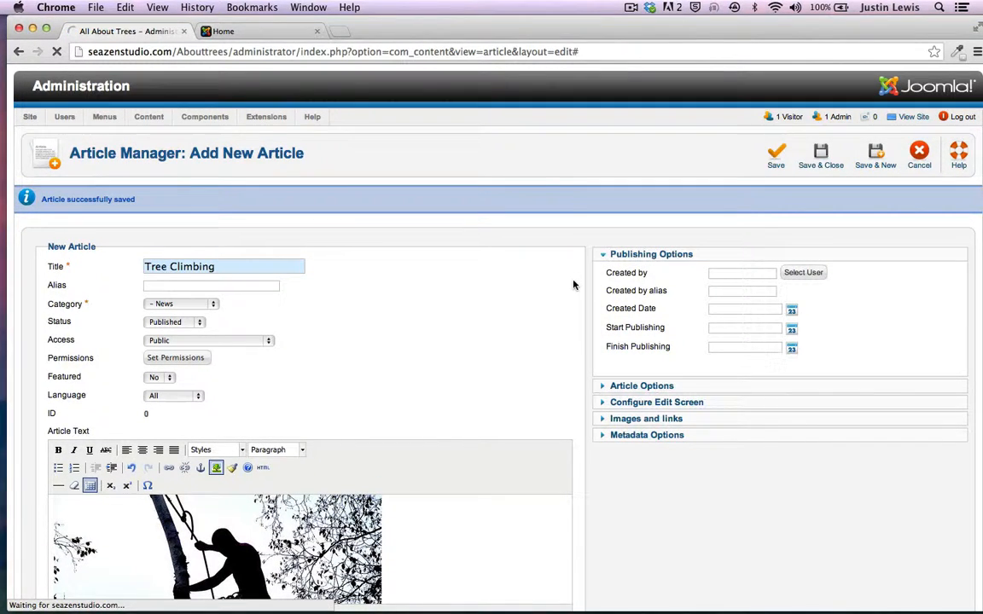
Step: Switch to Giving Tree.rtf in TextEdit and copy the whole Tree Health section through to the document's end
{"action": "left_click_drag", "start_coordinate": [401, 26], "coordinate": [395, 133]}
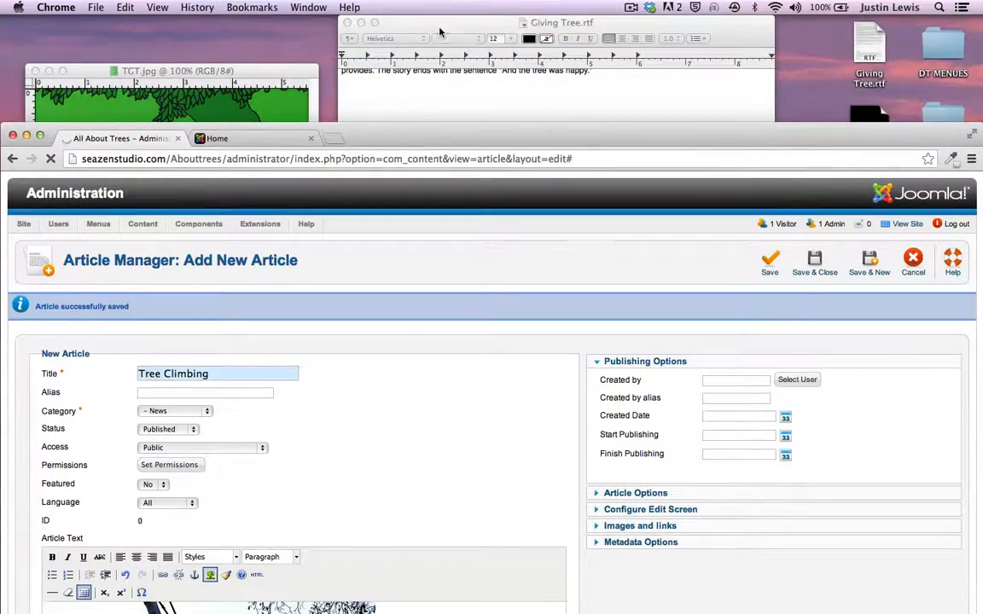
{"action": "left_click", "coordinate": [440, 29]}
{"action": "scroll", "coordinate": [461, 173], "scroll_direction": "down", "scroll_amount": 15}
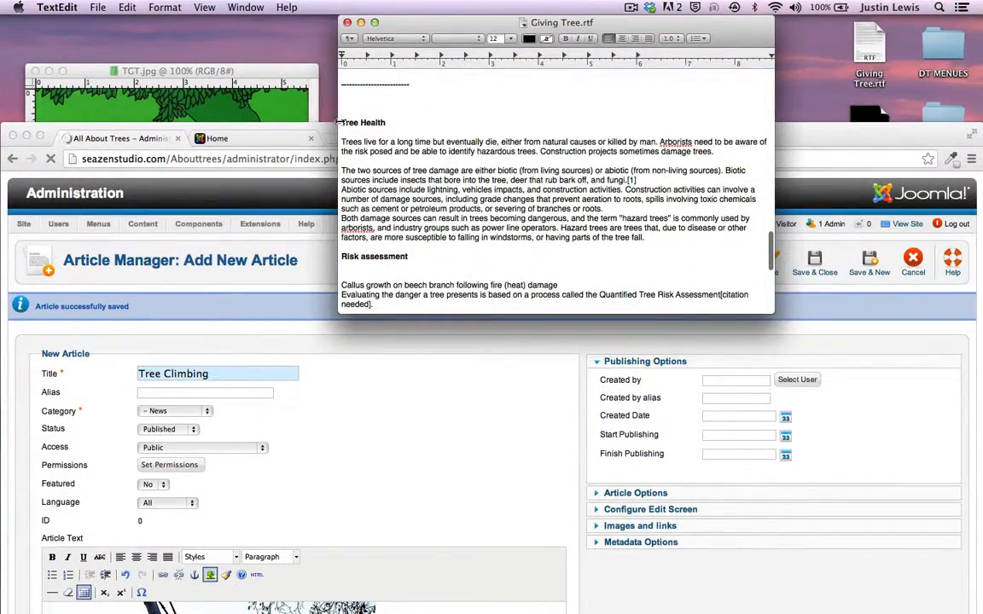
{"action": "mouse_move", "coordinate": [341, 122]}
{"action": "left_mouse_down"}
{"action": "mouse_move", "coordinate": [597, 154]}
{"action": "mouse_move", "coordinate": [526, 380]}
{"action": "mouse_move", "coordinate": [534, 389]}
{"action": "left_mouse_up"}
{"action": "key", "text": "super+c"}
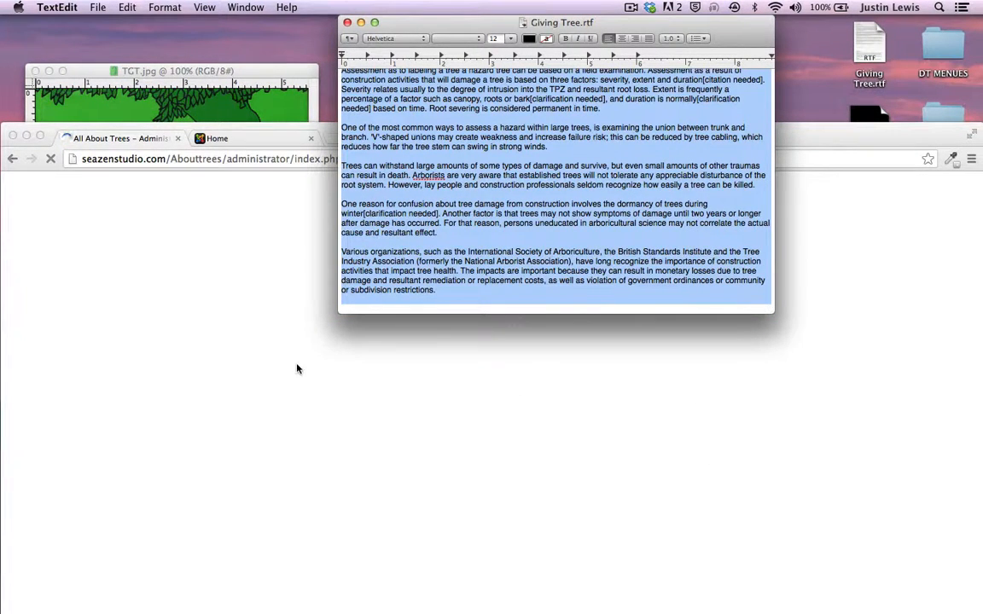
Step: Return to the new Joomla article in Chrome, title it Tree Health and paste the copied text into its body
{"action": "left_click", "coordinate": [187, 255]}
{"action": "left_click_drag", "start_coordinate": [427, 132], "coordinate": [439, 42]}
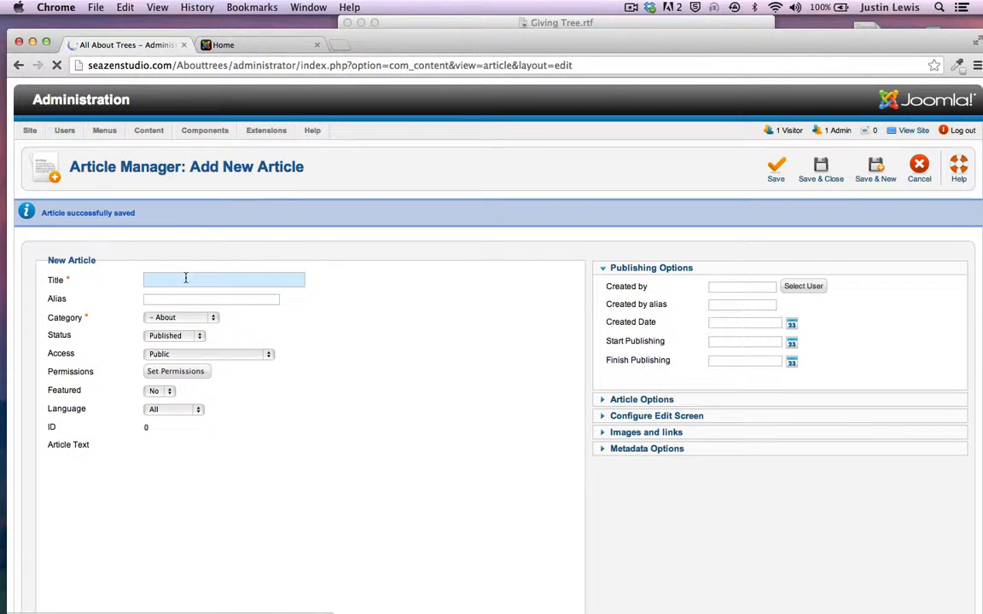
{"action": "type", "text": "Tree Hea"}
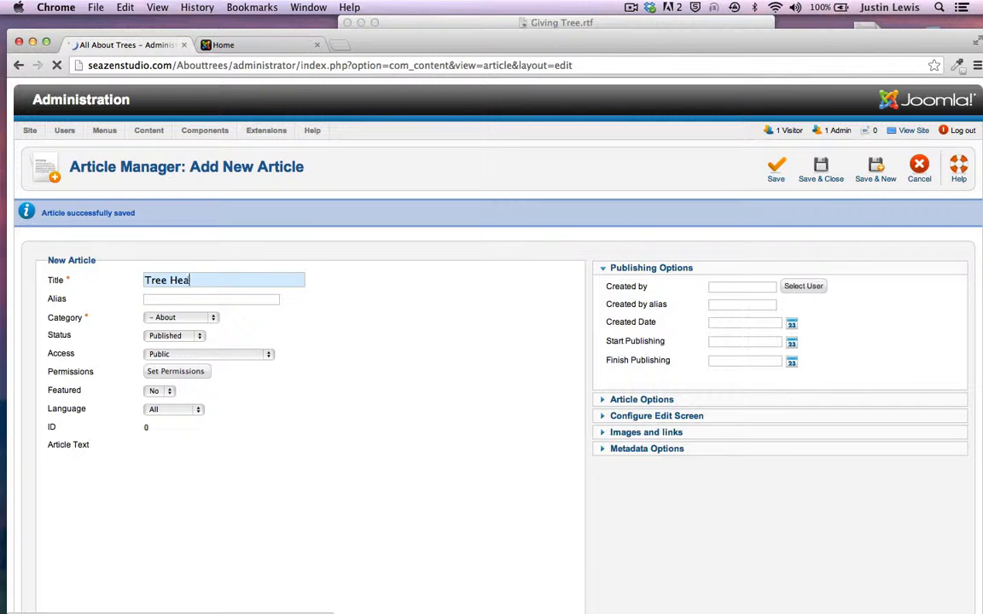
{"action": "type", "text": "lth"}
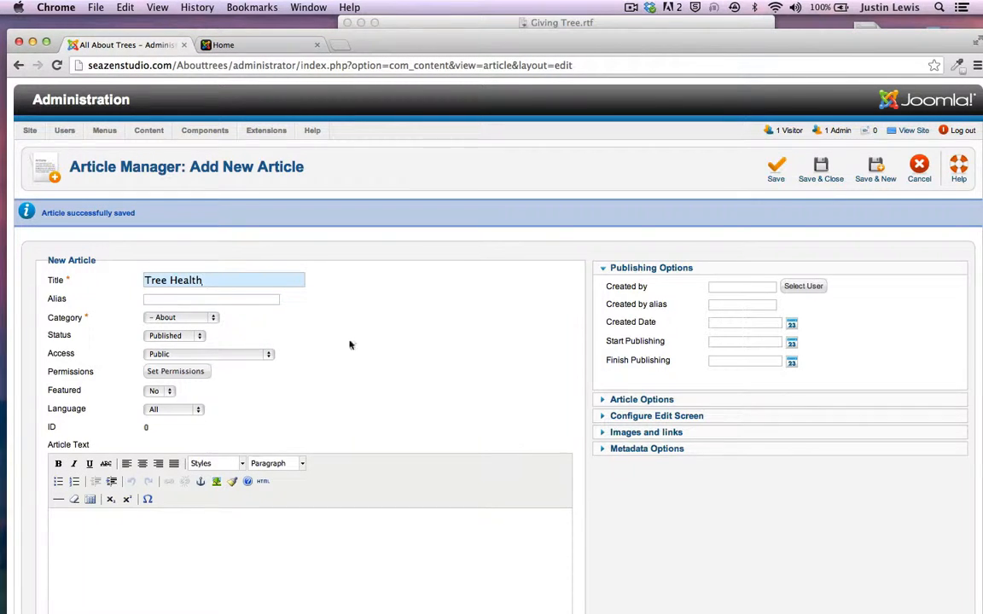
{"action": "scroll", "coordinate": [349, 343], "scroll_direction": "down", "scroll_amount": 3}
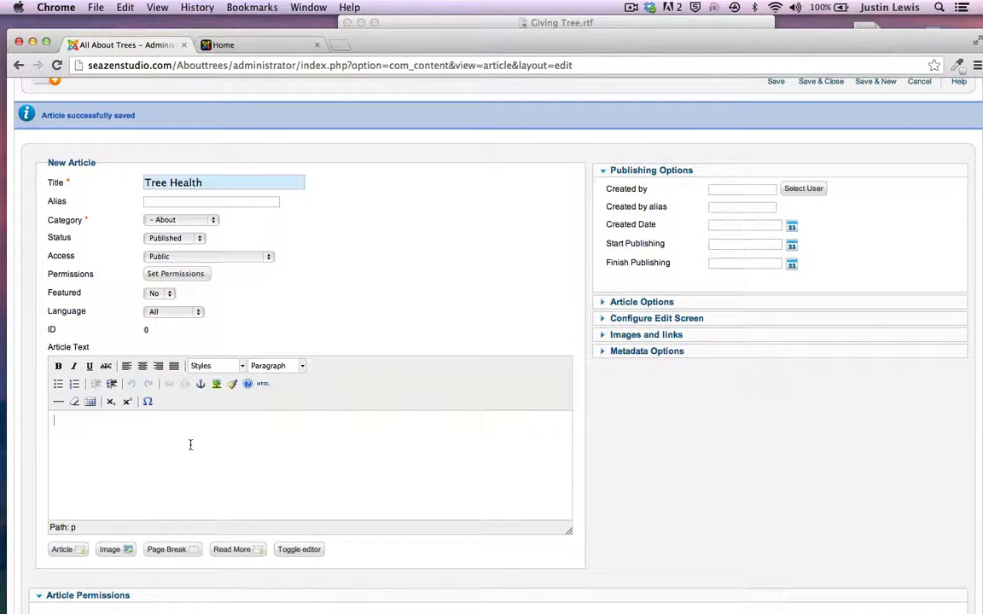
{"action": "key", "text": "super+v"}
{"action": "scroll", "coordinate": [190, 445], "scroll_direction": "up", "scroll_amount": 10}
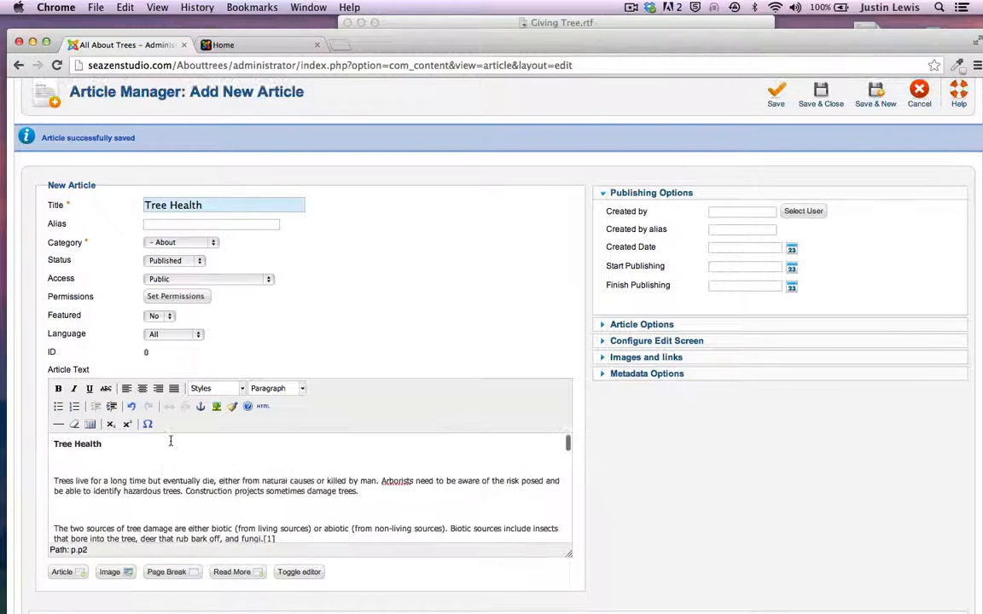
Step: Add the line "According to Wikipedia" directly below the Tree Health line in the article text
{"action": "left_click", "coordinate": [105, 441]}
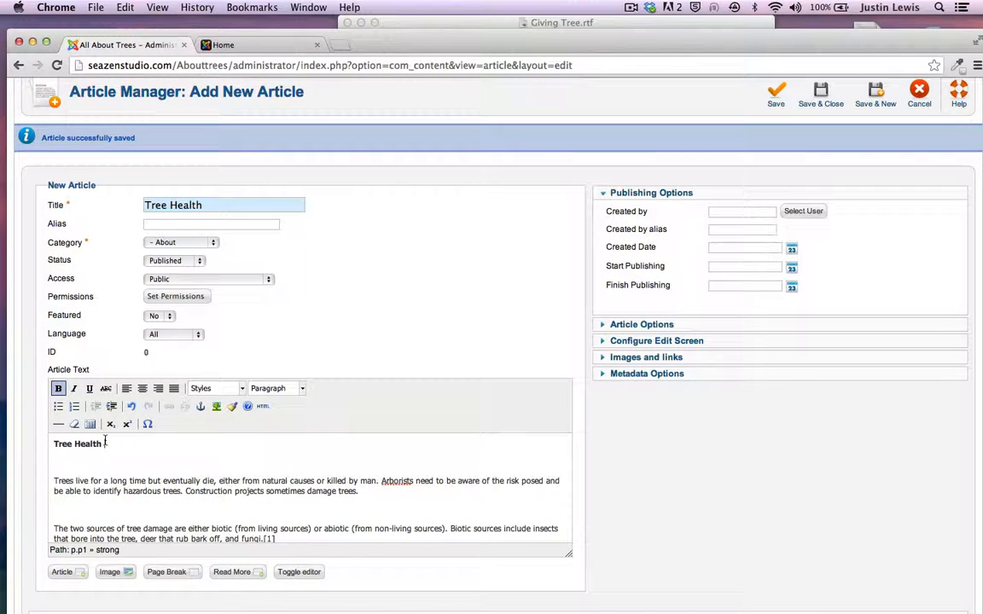
{"action": "key", "text": "Return"}
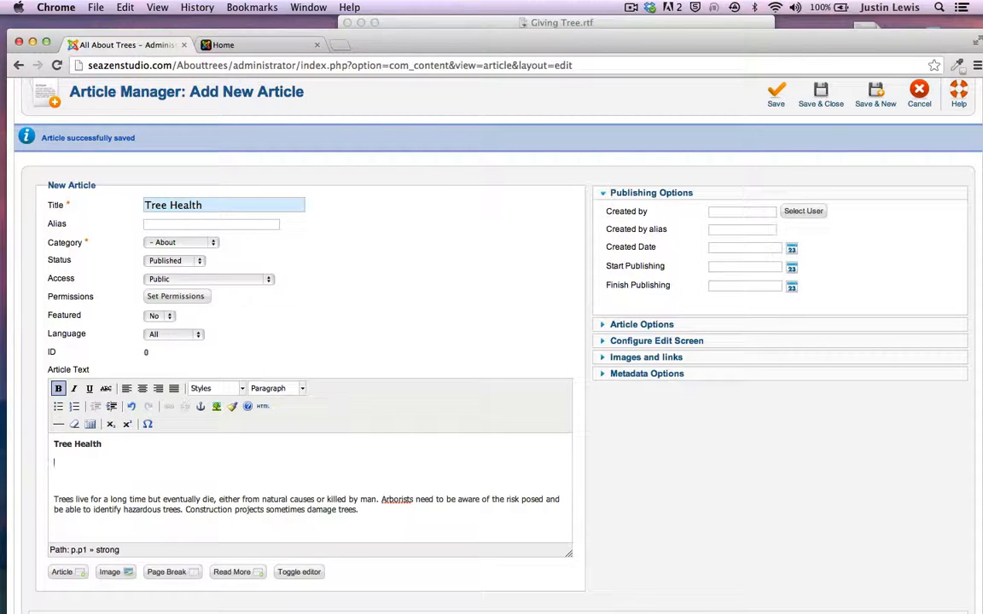
{"action": "left_click", "coordinate": [54, 498]}
{"action": "key", "text": "super+v"}
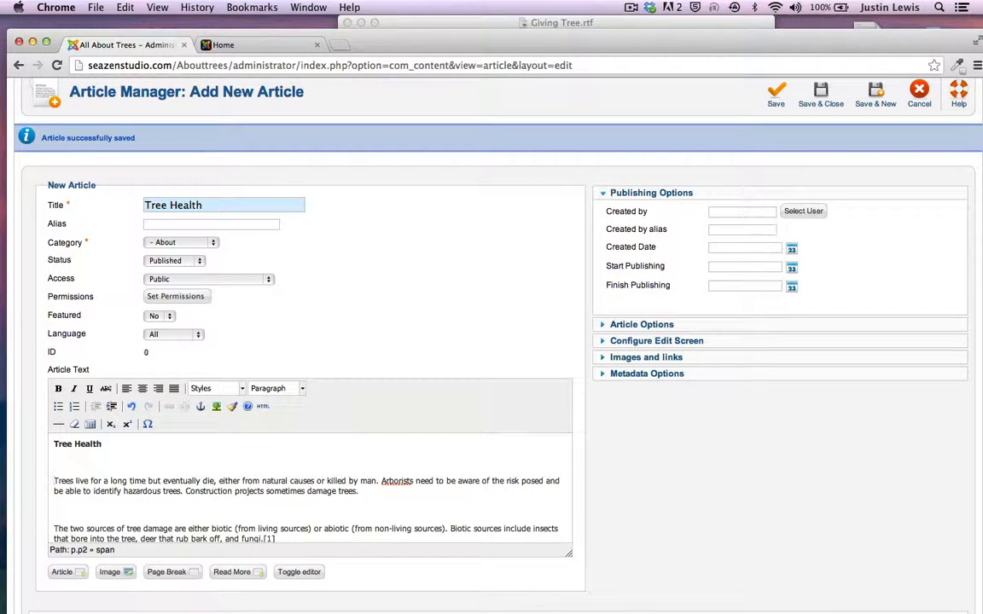
{"action": "left_click", "coordinate": [111, 449]}
{"action": "type", "text": "According to Wikipedia"}
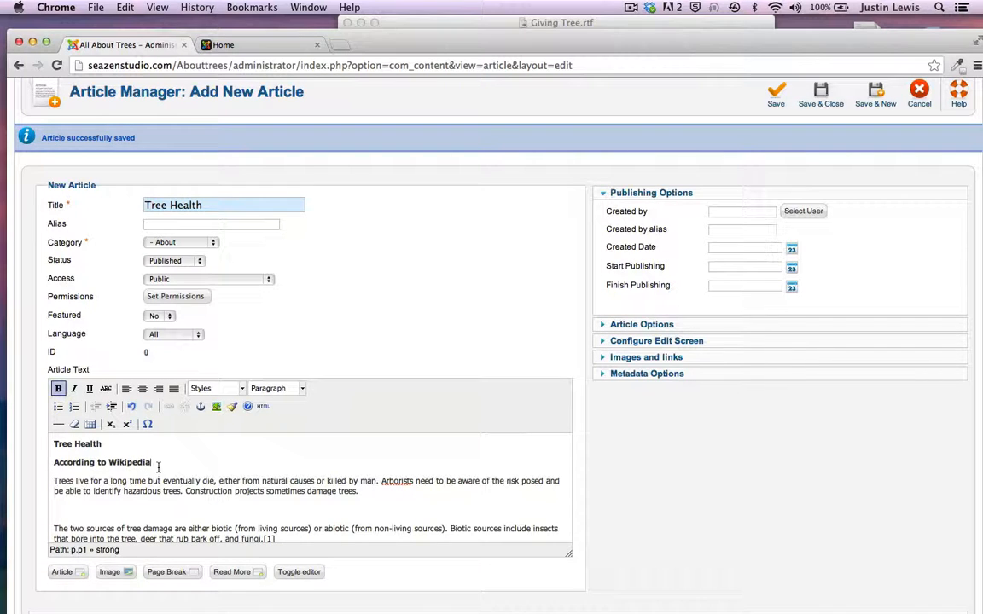
Step: Remove the bold formatting from the Tree Health line in the article text and format it as Heading 2
{"action": "left_click_drag", "start_coordinate": [158, 463], "coordinate": [43, 464]}
{"action": "left_click_drag", "start_coordinate": [109, 446], "coordinate": [44, 457]}
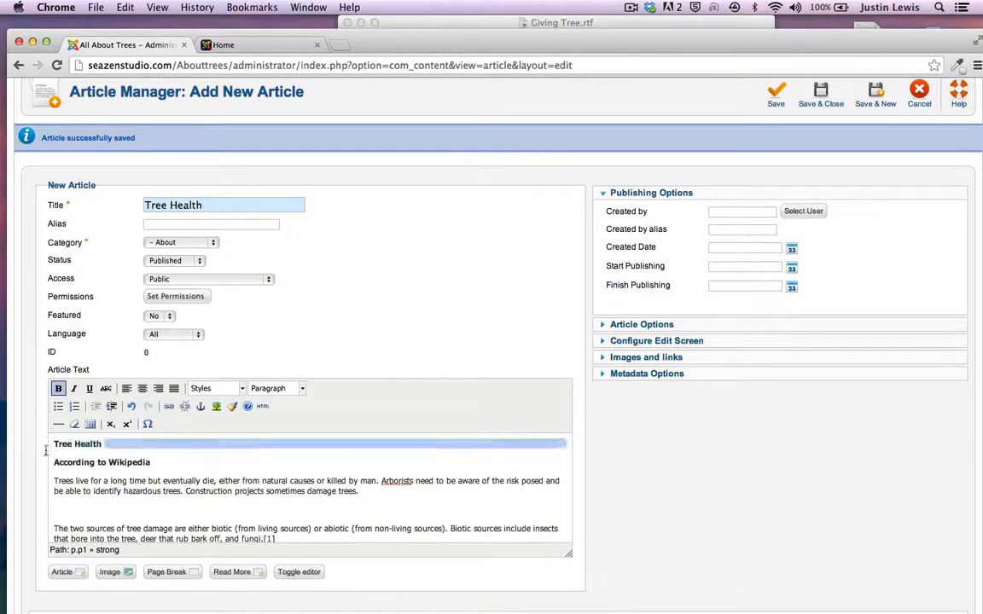
{"action": "left_click_drag", "start_coordinate": [107, 444], "coordinate": [48, 445]}
{"action": "key", "text": "super+z"}
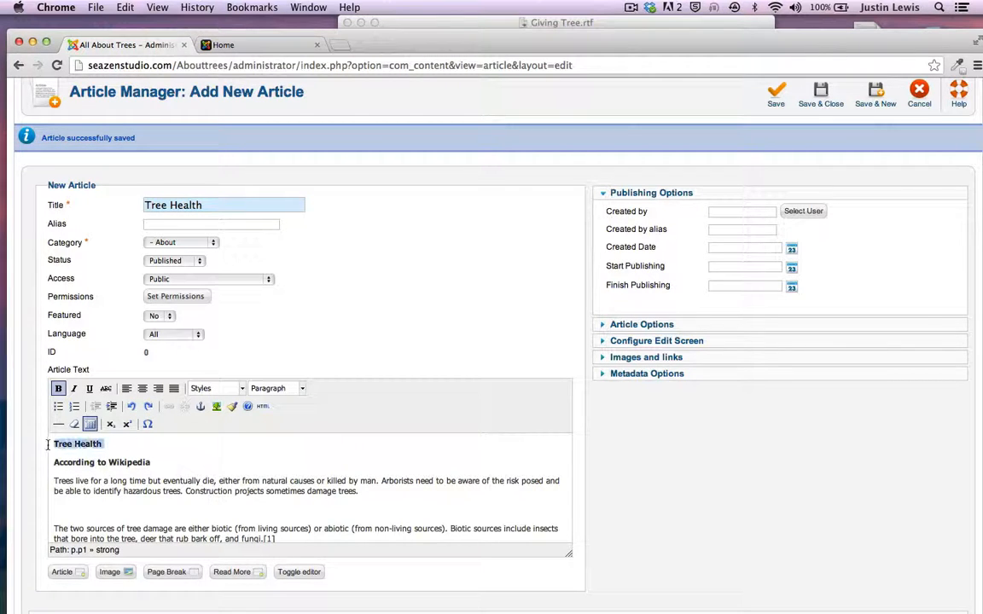
{"action": "left_click", "coordinate": [57, 389]}
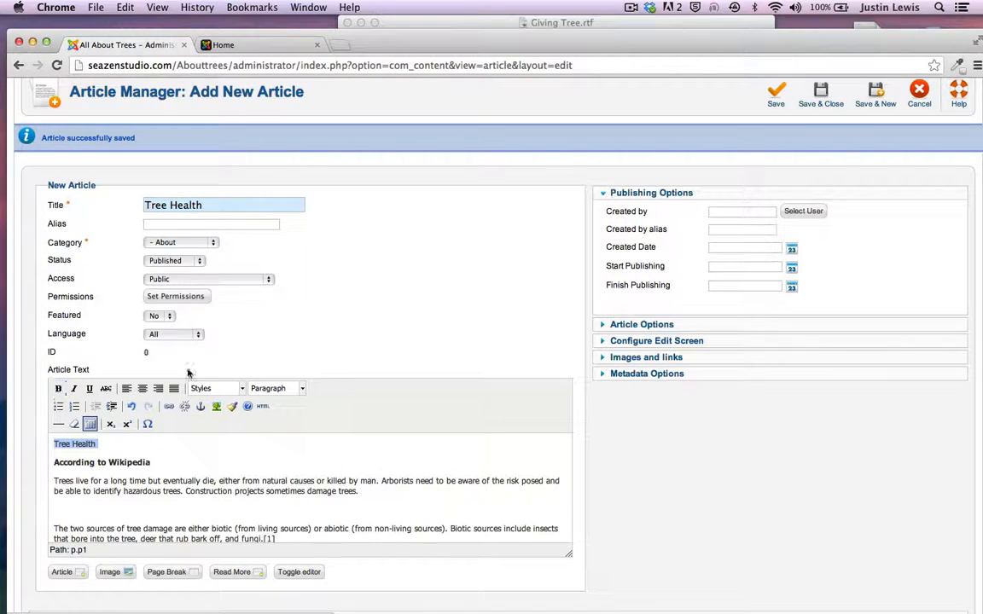
{"action": "left_click", "coordinate": [301, 388]}
{"action": "left_click", "coordinate": [276, 479]}
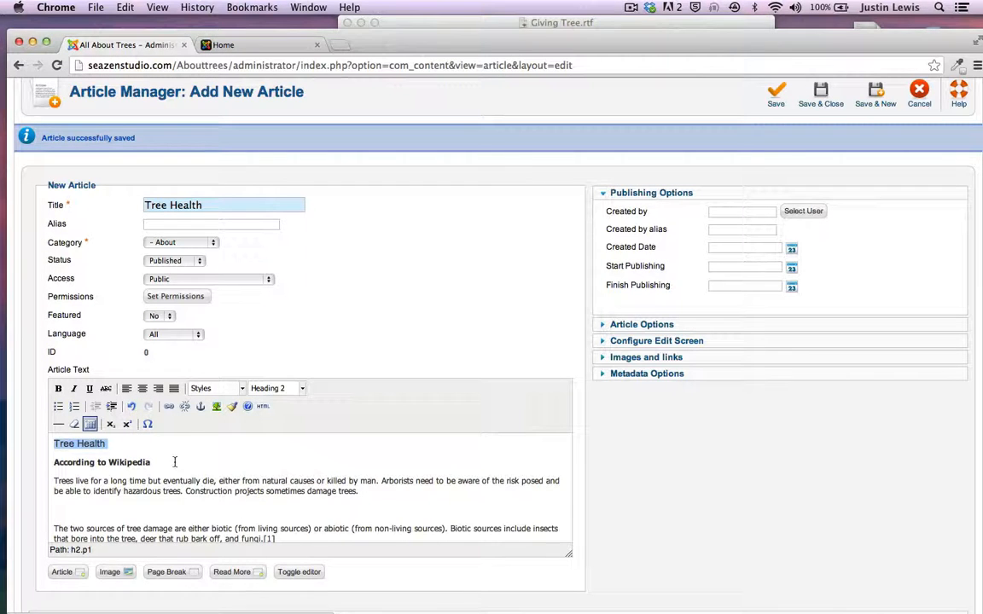
Step: Format the "According to Wikipedia" line as Heading 4
{"action": "left_click_drag", "start_coordinate": [151, 462], "coordinate": [42, 463]}
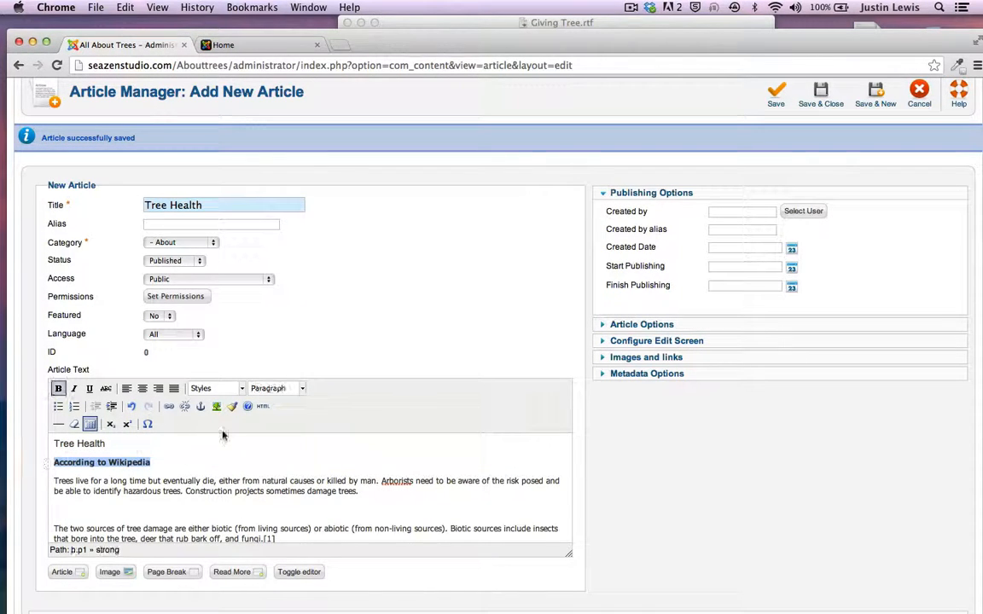
{"action": "left_click", "coordinate": [301, 388]}
{"action": "scroll", "coordinate": [311, 452], "scroll_direction": "down", "scroll_amount": 2}
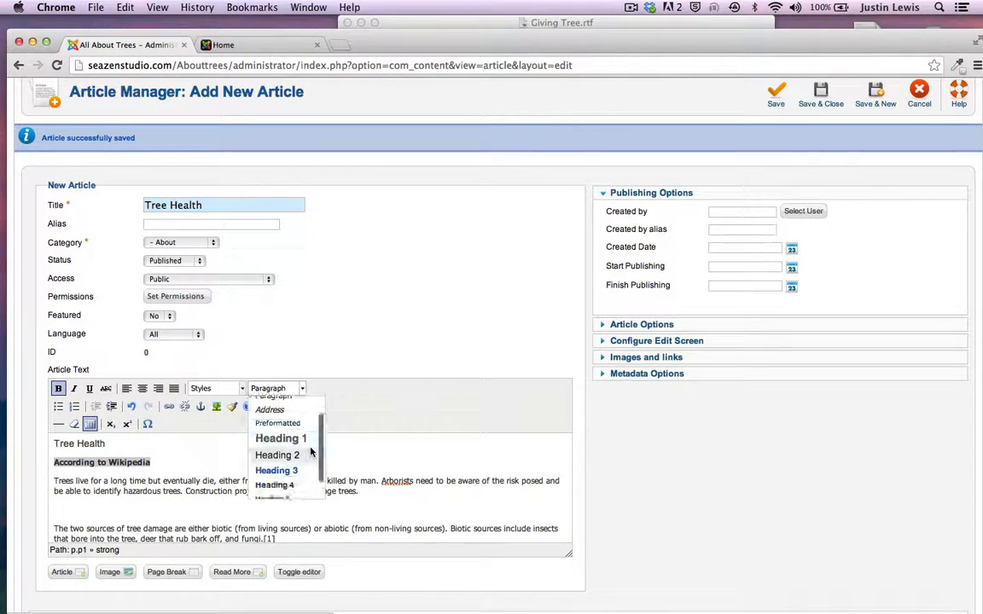
{"action": "left_click", "coordinate": [288, 465]}
{"action": "left_click", "coordinate": [287, 468]}
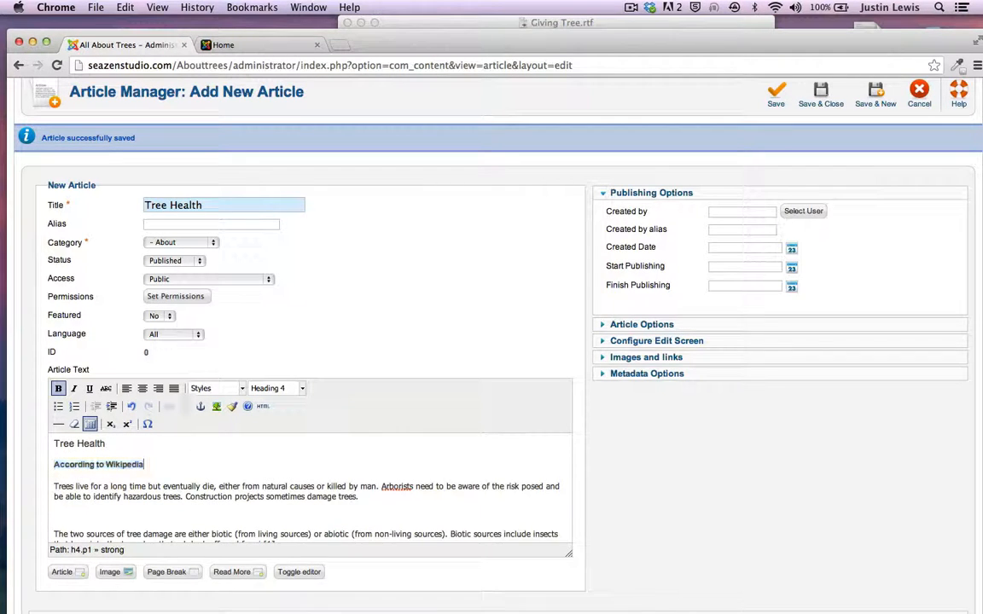
Step: Add the line "This just in! News about Tree Health" below "According to Wikipedia" and format it as Heading 5
{"action": "key", "text": "Return"}
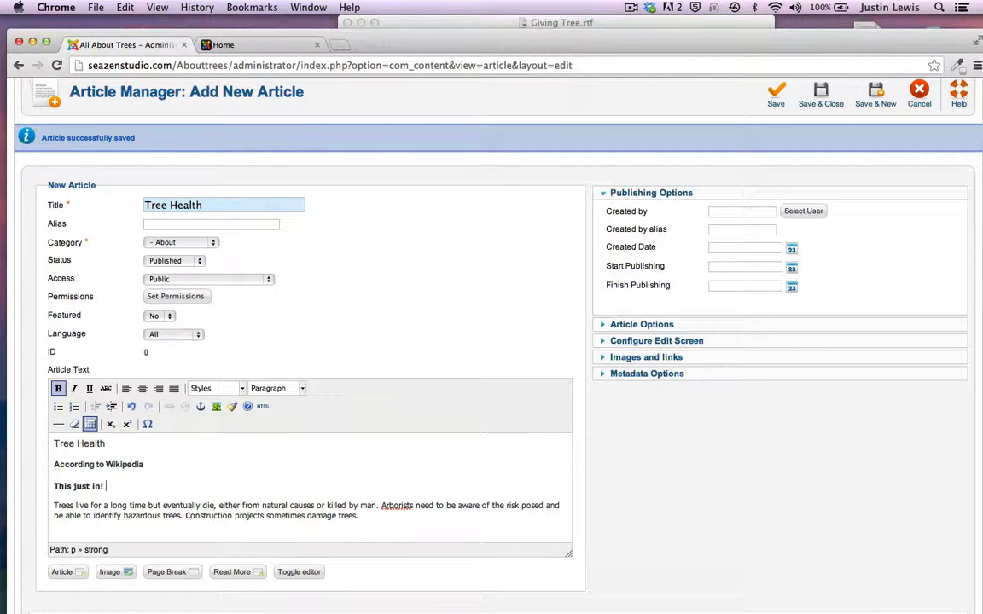
{"action": "type", "text": "This just in! News about Tree Health"}
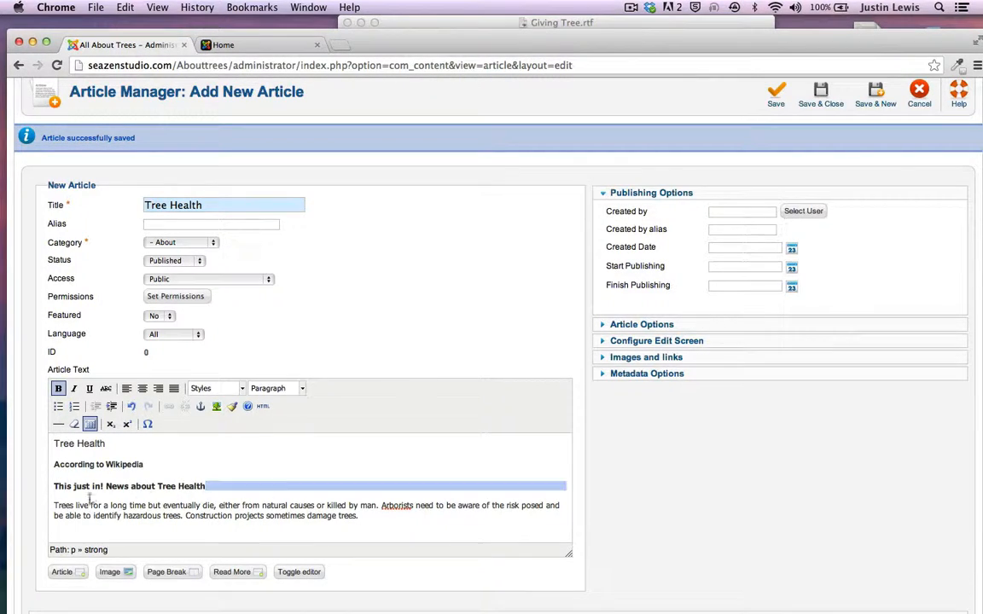
{"action": "triple_click", "coordinate": [211, 486]}
{"action": "left_click", "coordinate": [301, 389]}
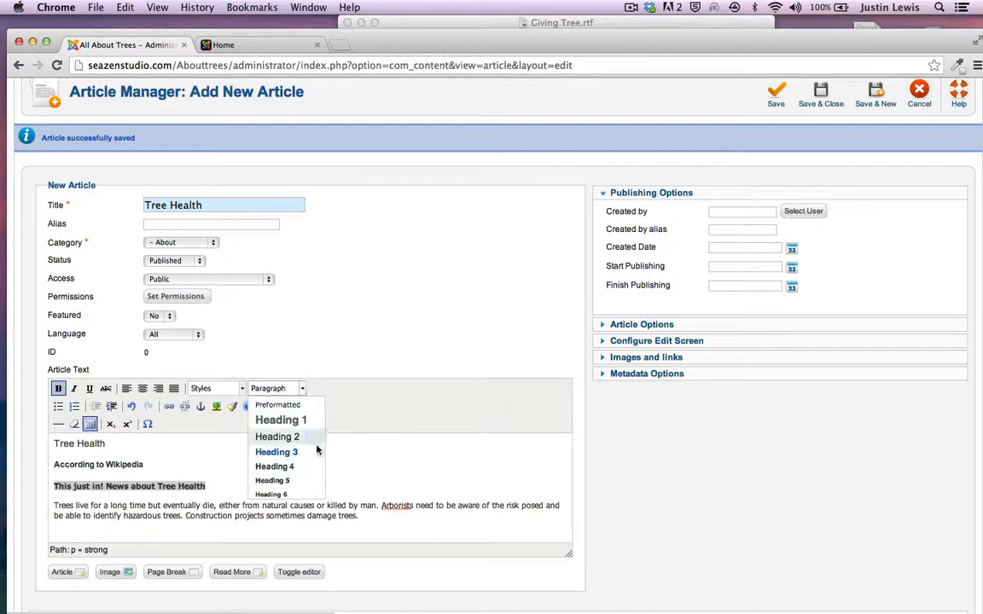
{"action": "scroll", "coordinate": [299, 414], "scroll_direction": "down", "scroll_amount": 1}
{"action": "left_click", "coordinate": [278, 444]}
{"action": "left_click", "coordinate": [286, 442]}
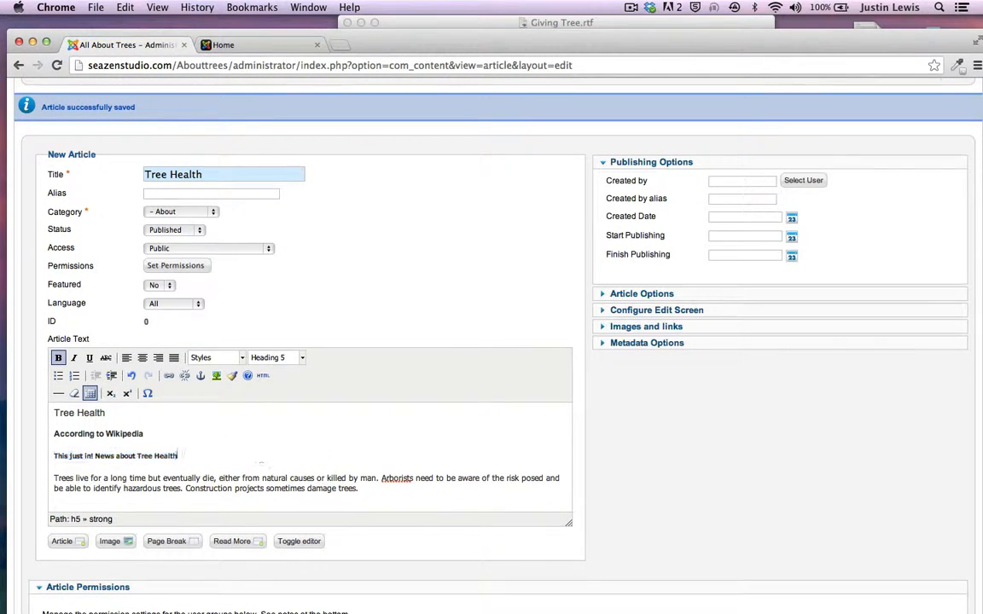
Step: Insert a Read More break below the "This just in!" line, and save and close the Tree Health article
{"action": "key", "text": "Return"}
{"action": "left_click", "coordinate": [226, 541]}
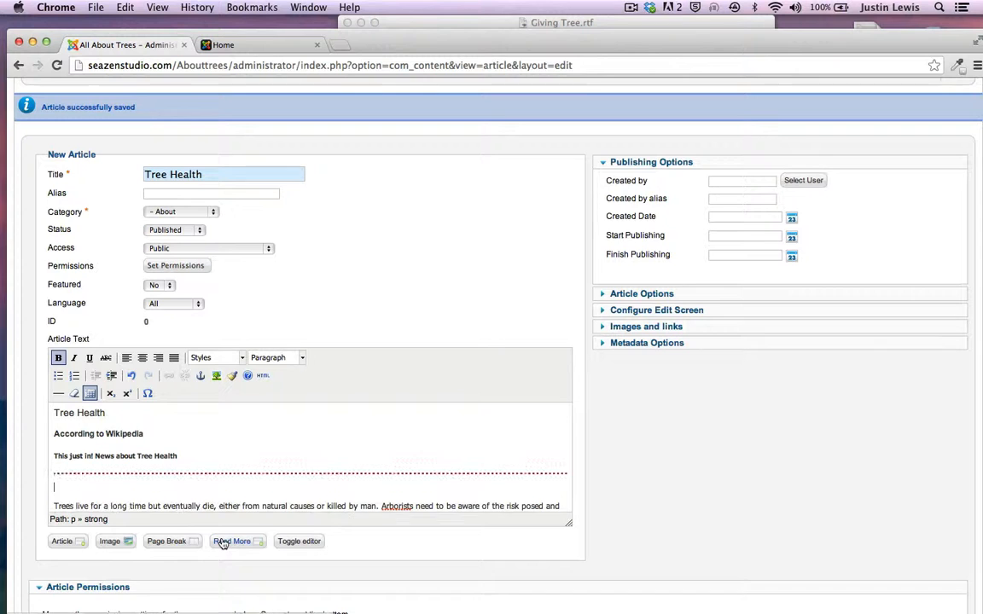
{"action": "scroll", "coordinate": [713, 353], "scroll_direction": "up", "scroll_amount": 3}
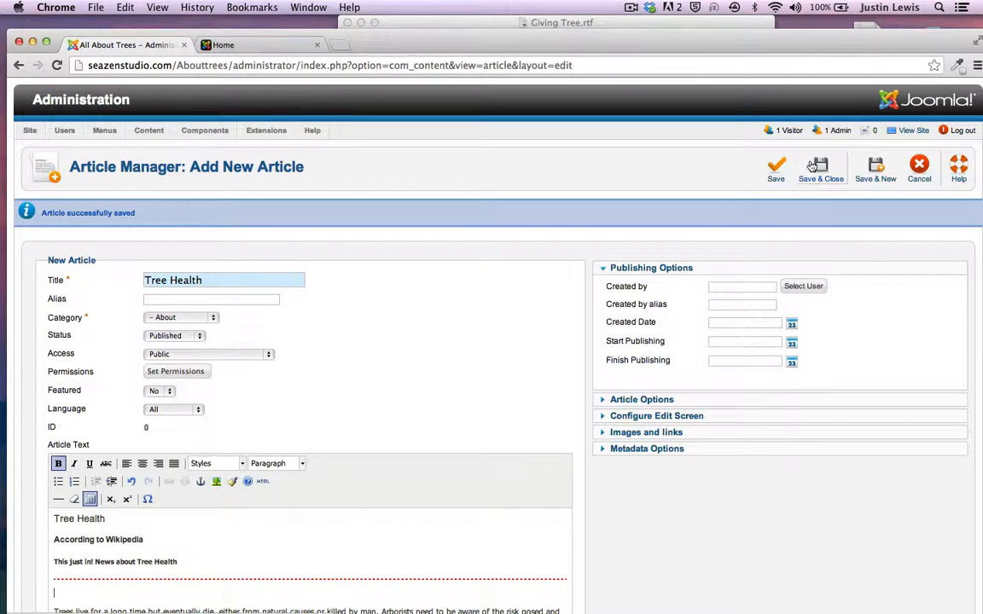
{"action": "left_click", "coordinate": [816, 164]}
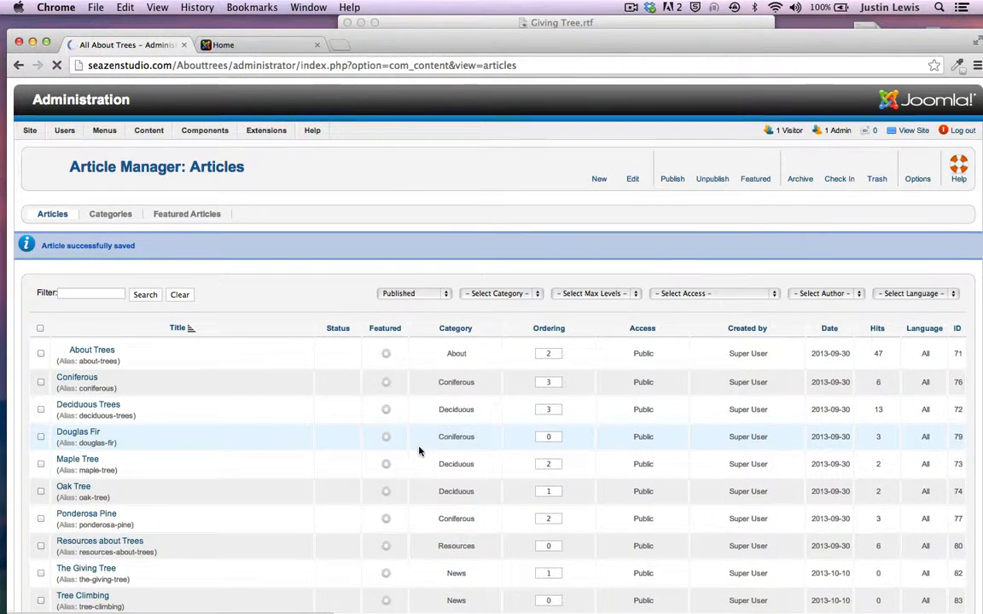
Step: Reopen the Tree Health article, change its category to News, and save and close it
{"action": "scroll", "coordinate": [419, 452], "scroll_direction": "down", "scroll_amount": 5}
{"action": "scroll", "coordinate": [418, 451], "scroll_direction": "up", "scroll_amount": 2}
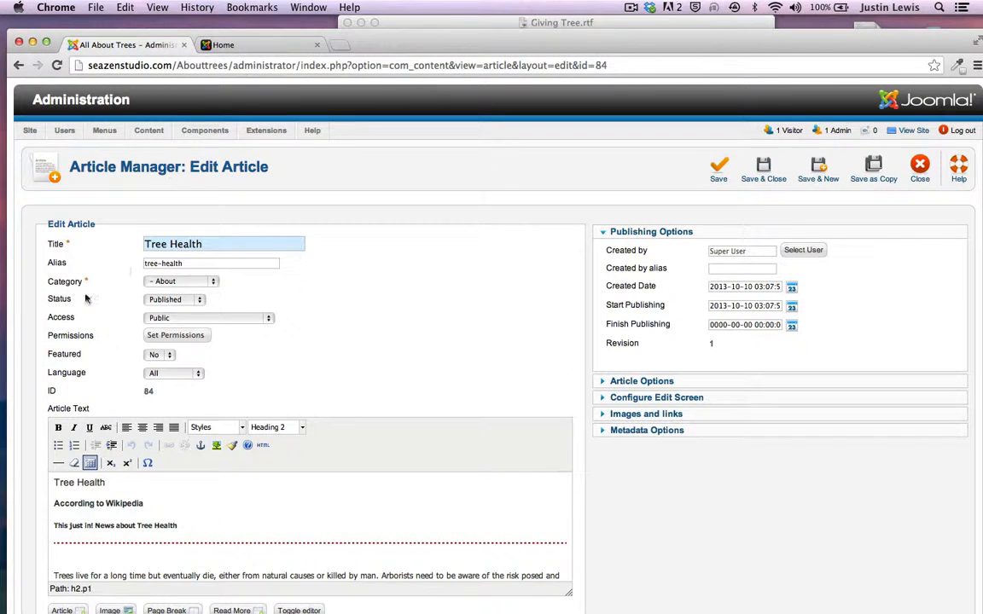
{"action": "left_click", "coordinate": [157, 281]}
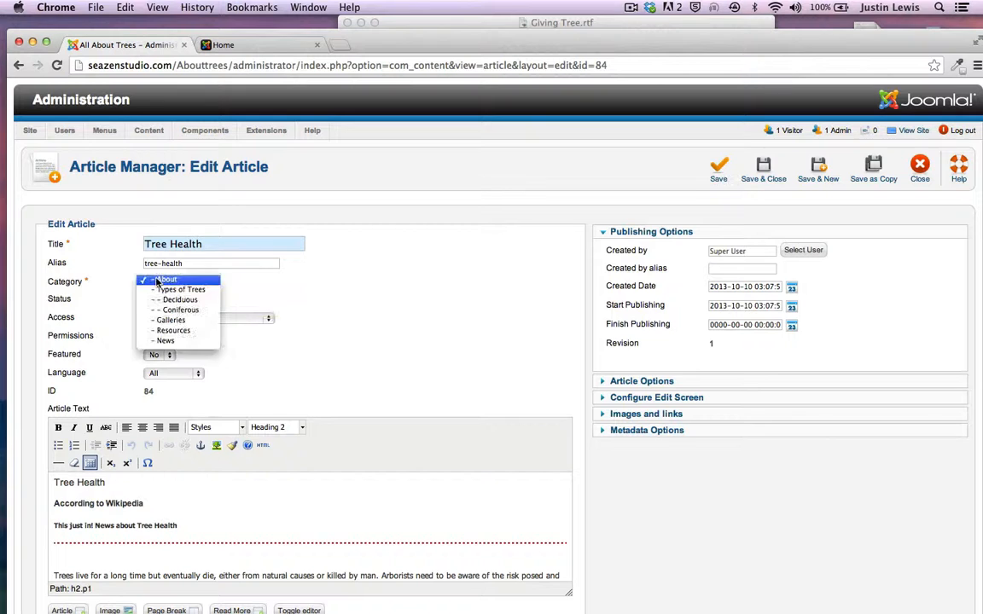
{"action": "left_click", "coordinate": [166, 340]}
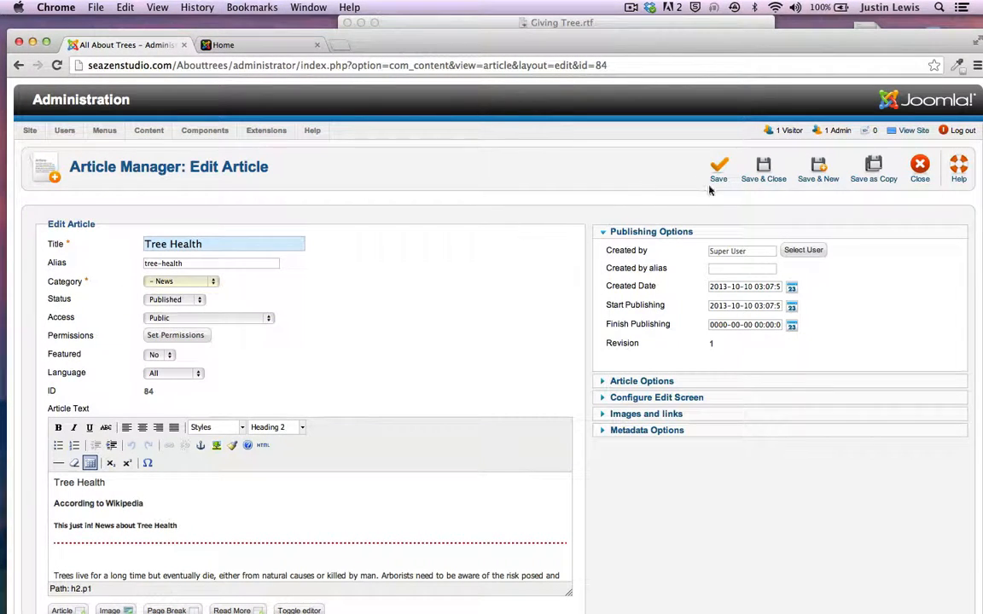
{"action": "left_click", "coordinate": [773, 167]}
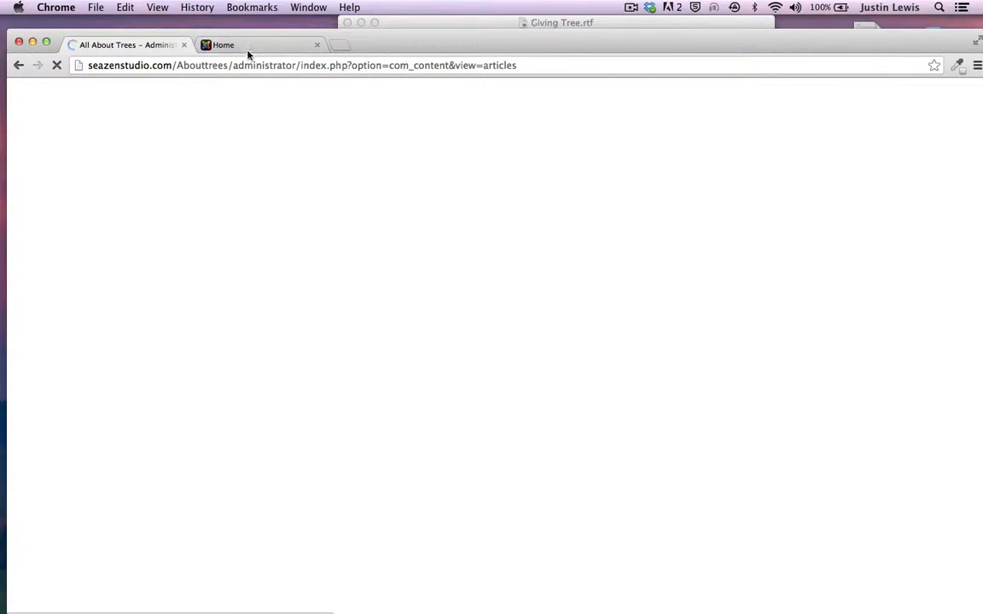
Step: Check the Main Menu on the public site's home page and return to the Joomla administration
{"action": "left_click", "coordinate": [246, 45]}
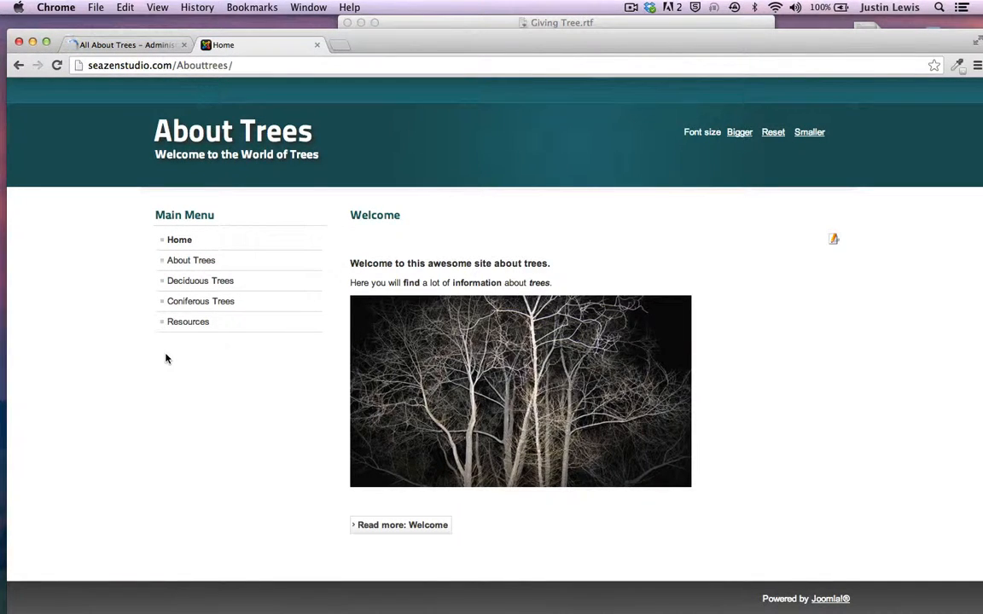
{"action": "scroll", "coordinate": [242, 414], "scroll_direction": "down", "scroll_amount": 1}
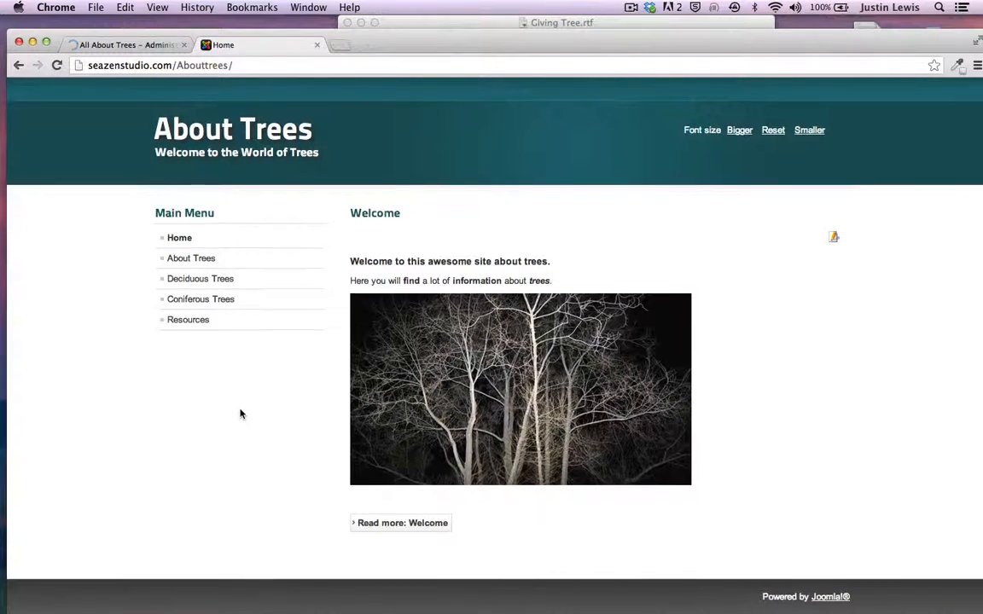
{"action": "scroll", "coordinate": [241, 413], "scroll_direction": "up", "scroll_amount": 1}
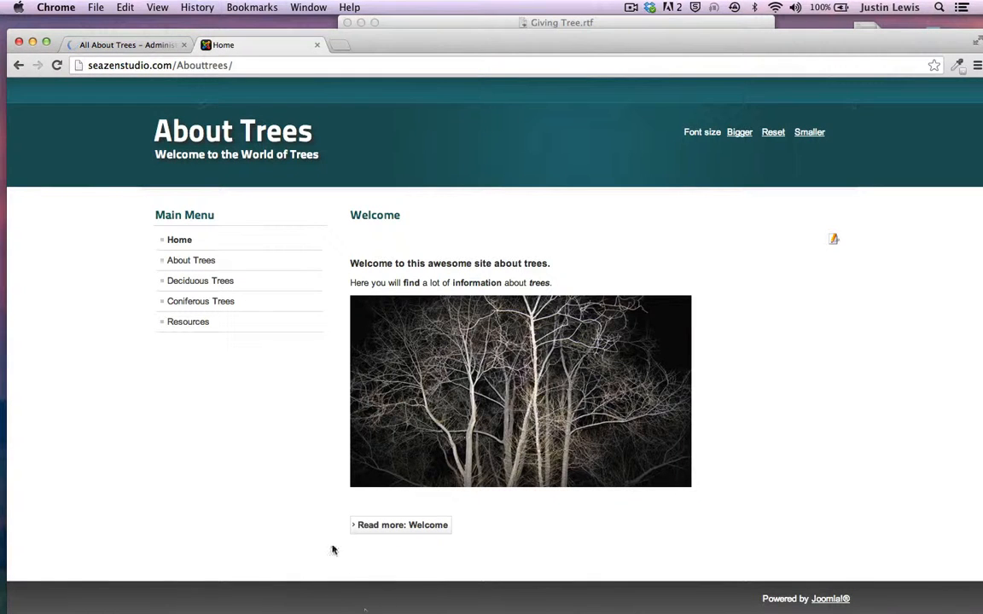
{"action": "left_click", "coordinate": [108, 45]}
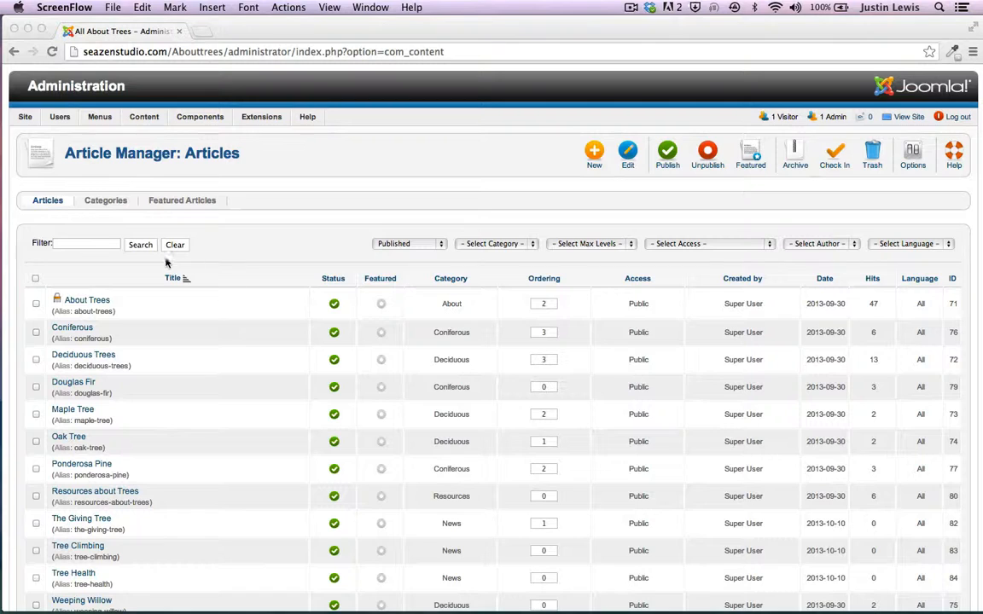
Step: Start a new Main Menu item and set its menu item type to Category Blog
{"action": "left_click", "coordinate": [289, 179]}
{"action": "mouse_move", "coordinate": [100, 122]}
{"action": "mouse_move", "coordinate": [100, 152]}
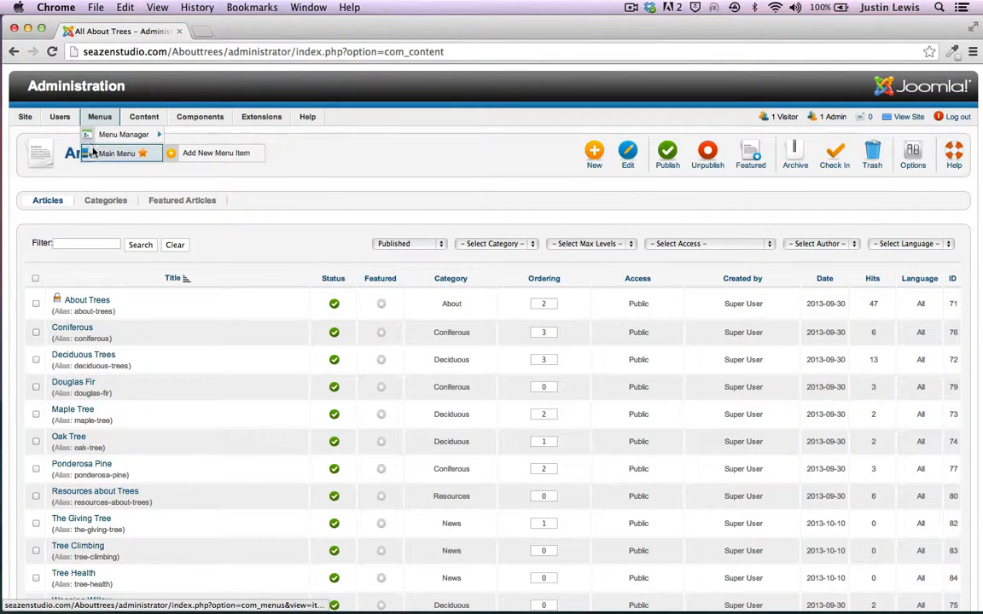
{"action": "left_click", "coordinate": [211, 154]}
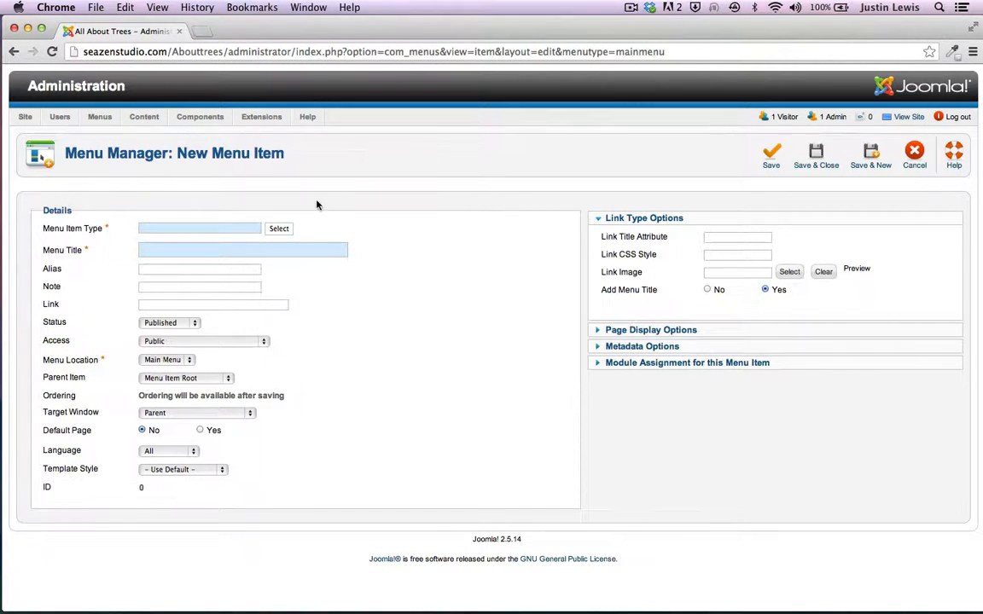
{"action": "left_click", "coordinate": [278, 229]}
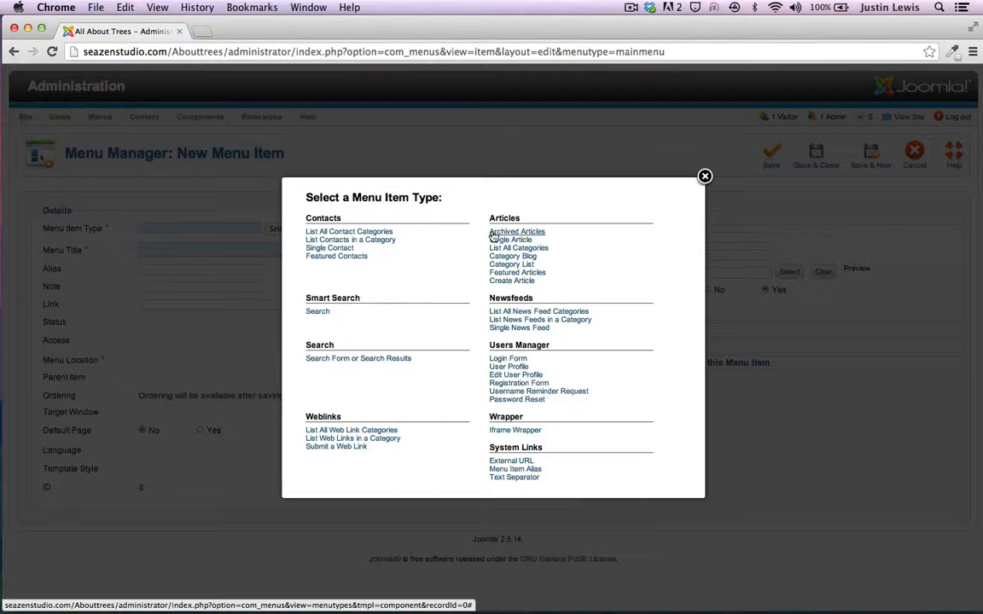
{"action": "left_click", "coordinate": [510, 256]}
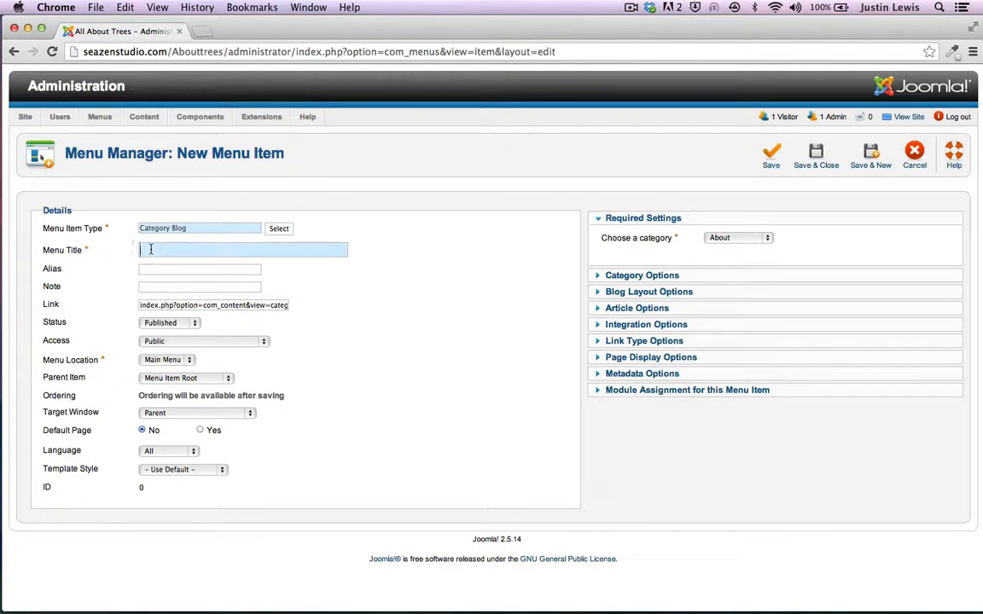
Step: Title the menu item News, choose the News category for it and save the item
{"action": "type", "text": "News"}
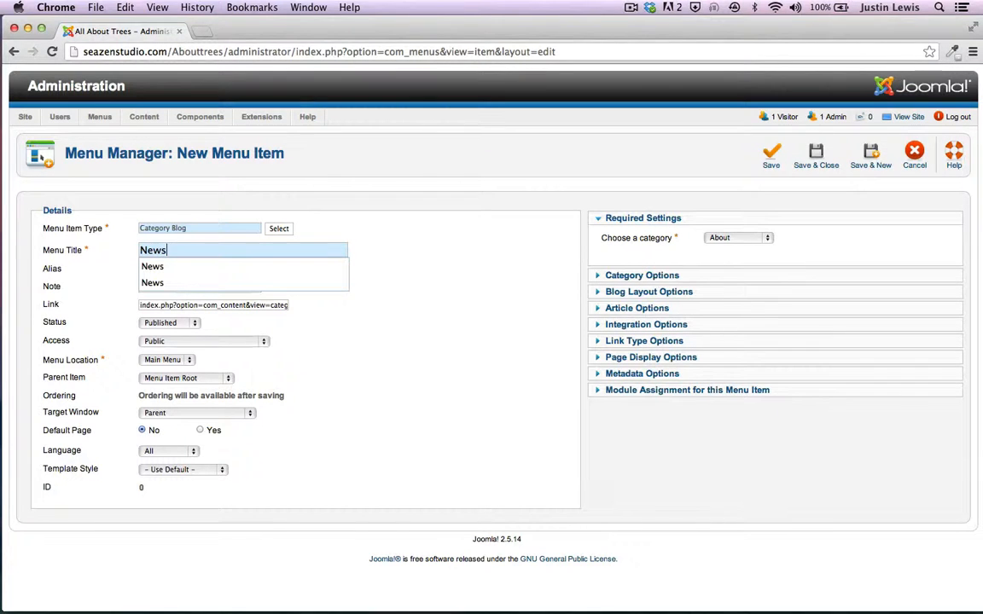
{"action": "left_click", "coordinate": [436, 265]}
{"action": "left_click", "coordinate": [737, 237]}
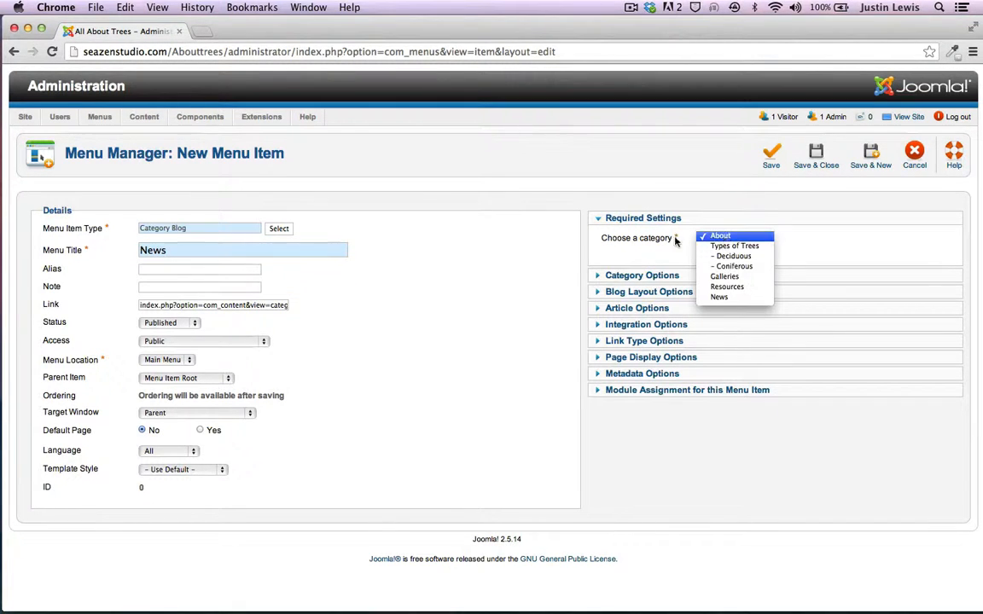
{"action": "left_click", "coordinate": [720, 298]}
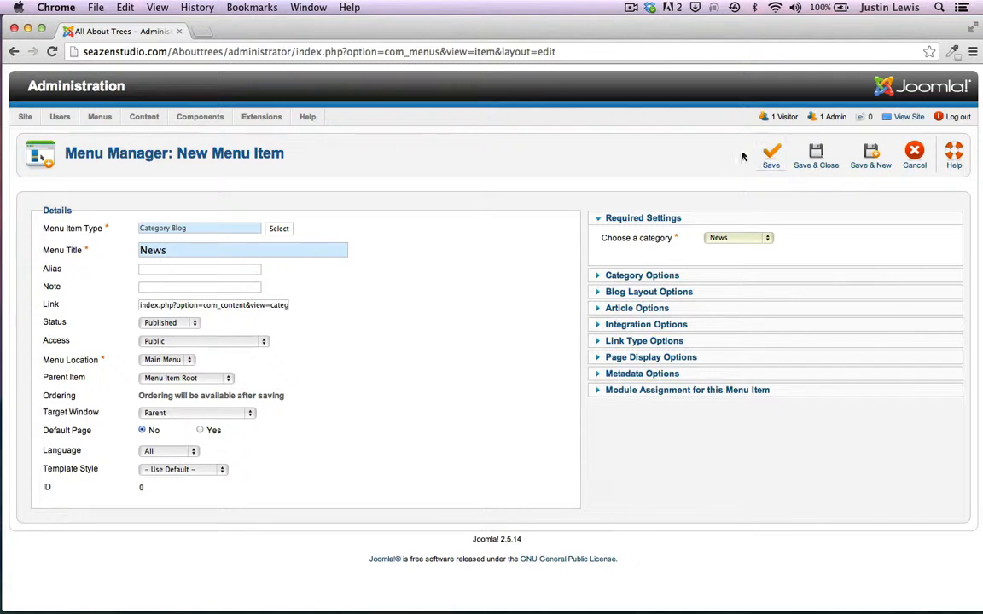
{"action": "left_click", "coordinate": [767, 159]}
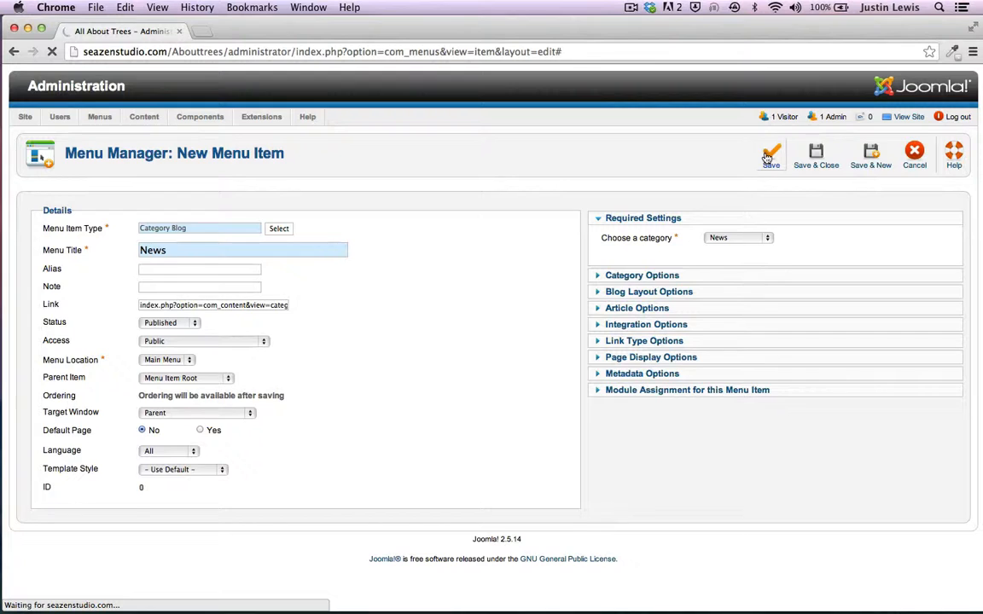
Step: View the public site's News page, read through the full The Giving Tree article and return to the News page
{"action": "left_click", "coordinate": [907, 116]}
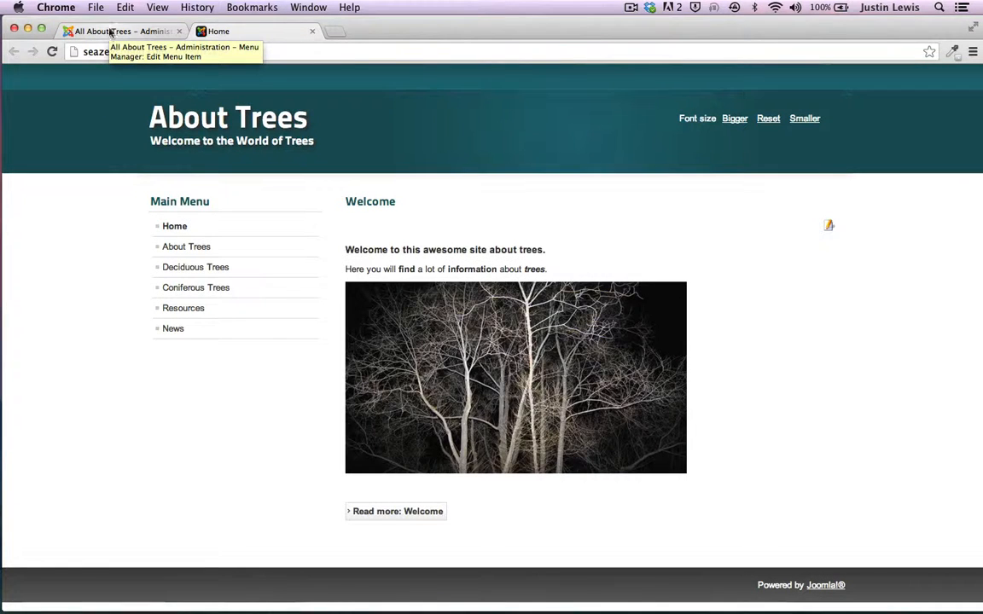
{"action": "left_click", "coordinate": [174, 330]}
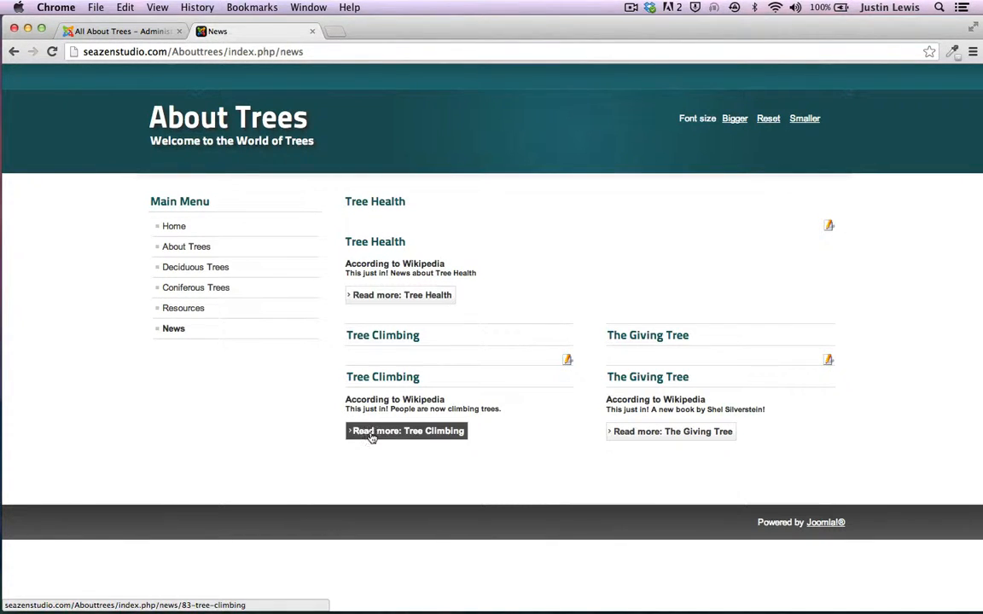
{"action": "left_click", "coordinate": [651, 433]}
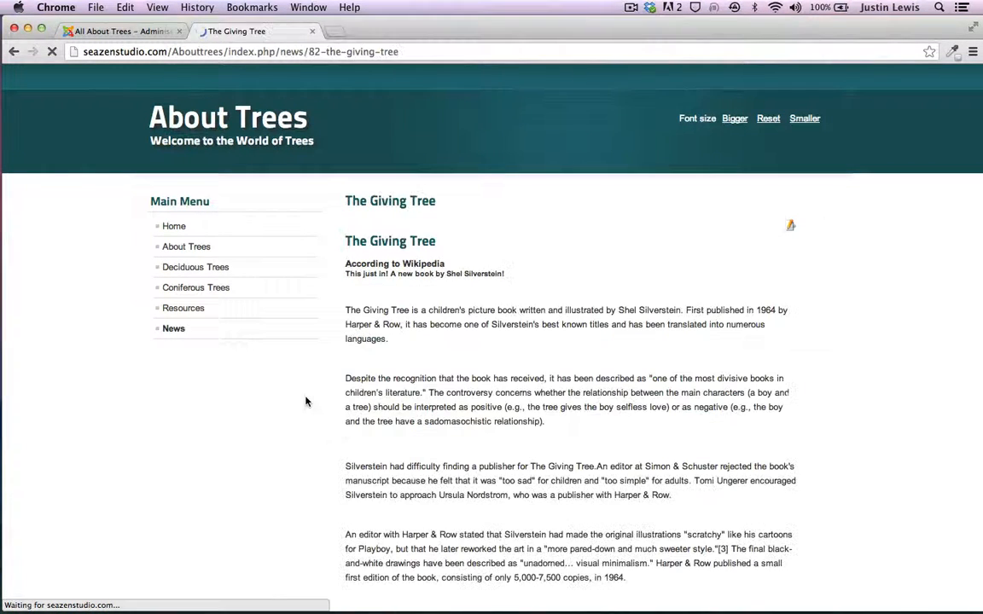
{"action": "scroll", "coordinate": [306, 401], "scroll_direction": "down", "scroll_amount": 10}
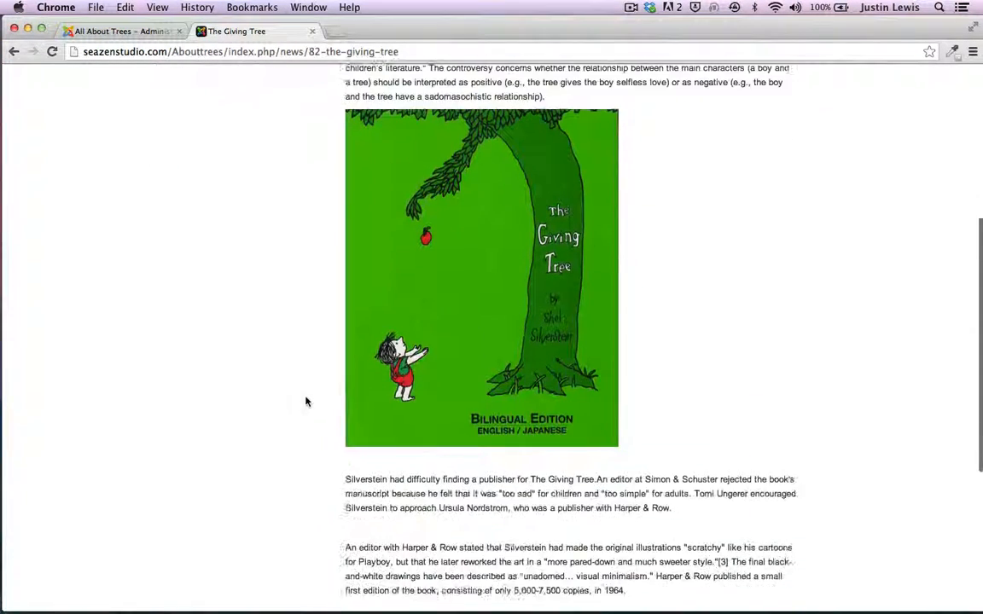
{"action": "scroll", "coordinate": [307, 401], "scroll_direction": "up", "scroll_amount": 10}
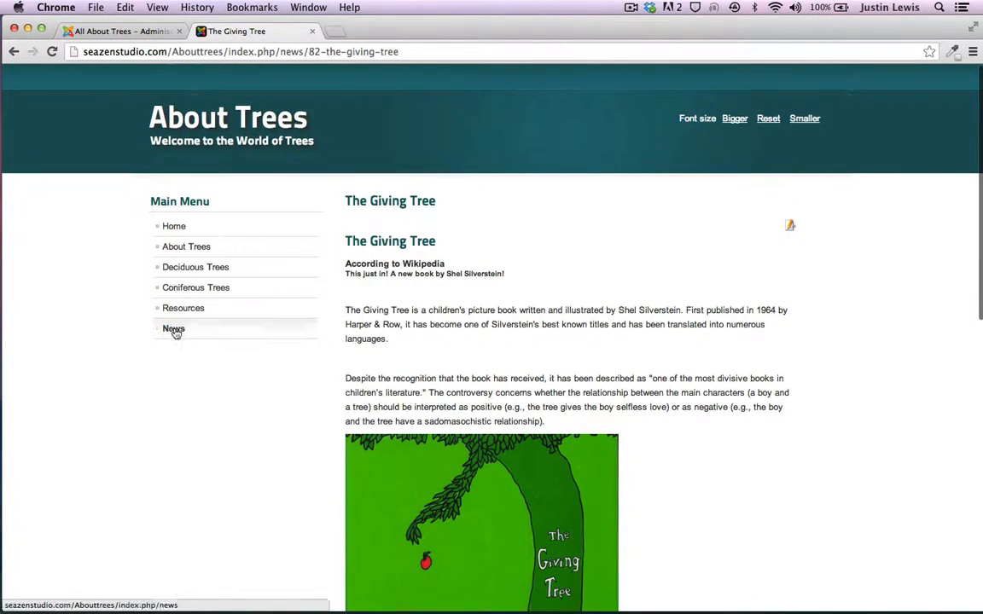
{"action": "left_click", "coordinate": [12, 53]}
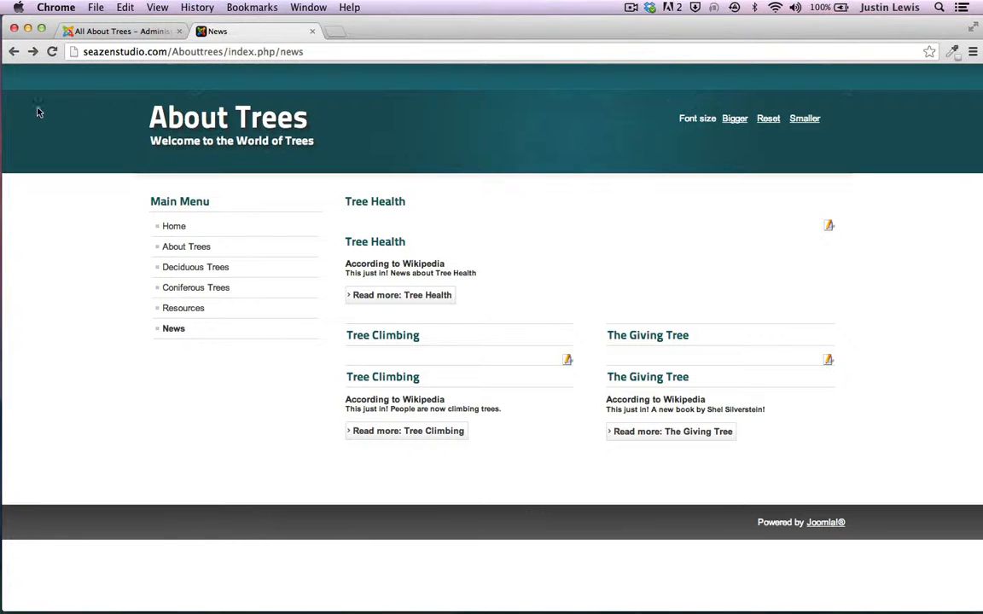
Step: Set the News menu item's blog layout to 1 column, save it and reload the public News page
{"action": "left_click", "coordinate": [119, 31]}
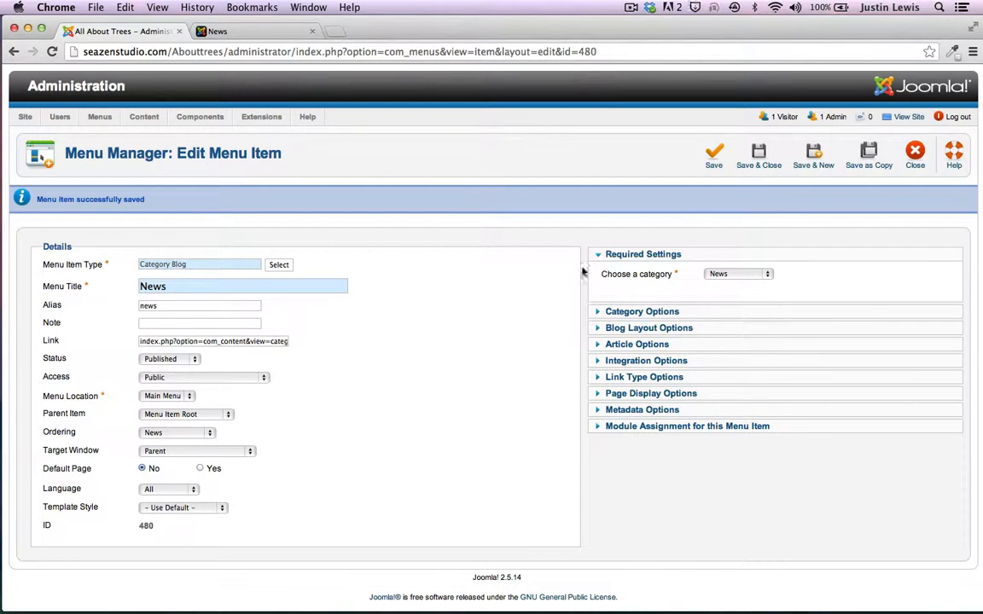
{"action": "left_click", "coordinate": [597, 328]}
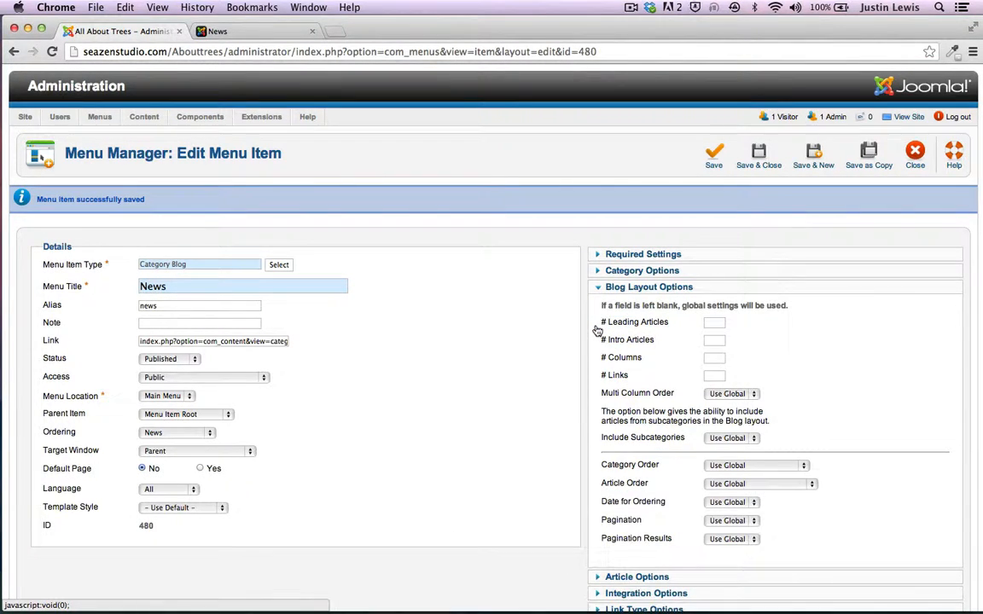
{"action": "mouse_move", "coordinate": [629, 334]}
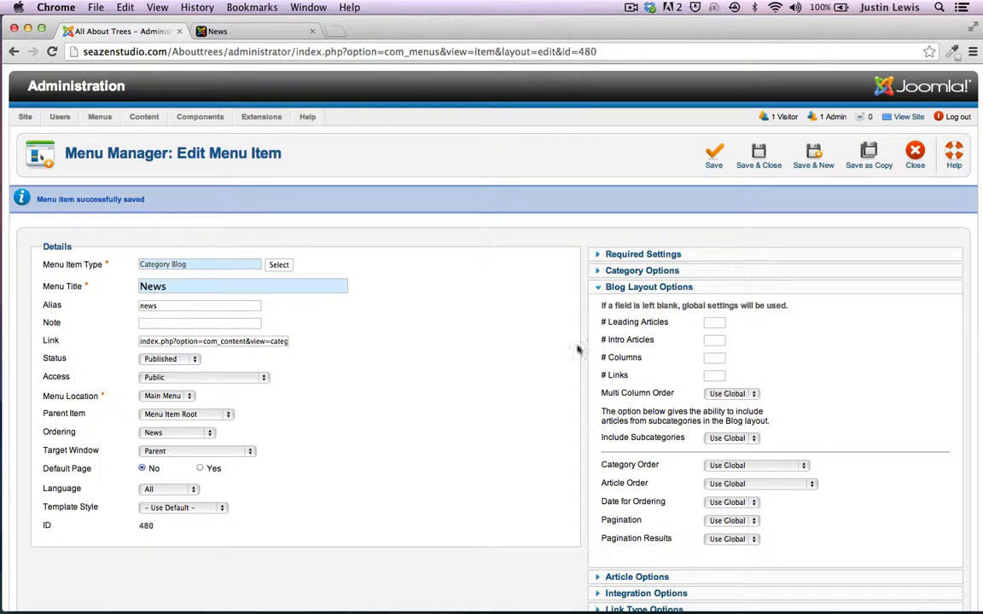
{"action": "left_click", "coordinate": [713, 360]}
{"action": "type", "text": "1"}
{"action": "left_click", "coordinate": [713, 155]}
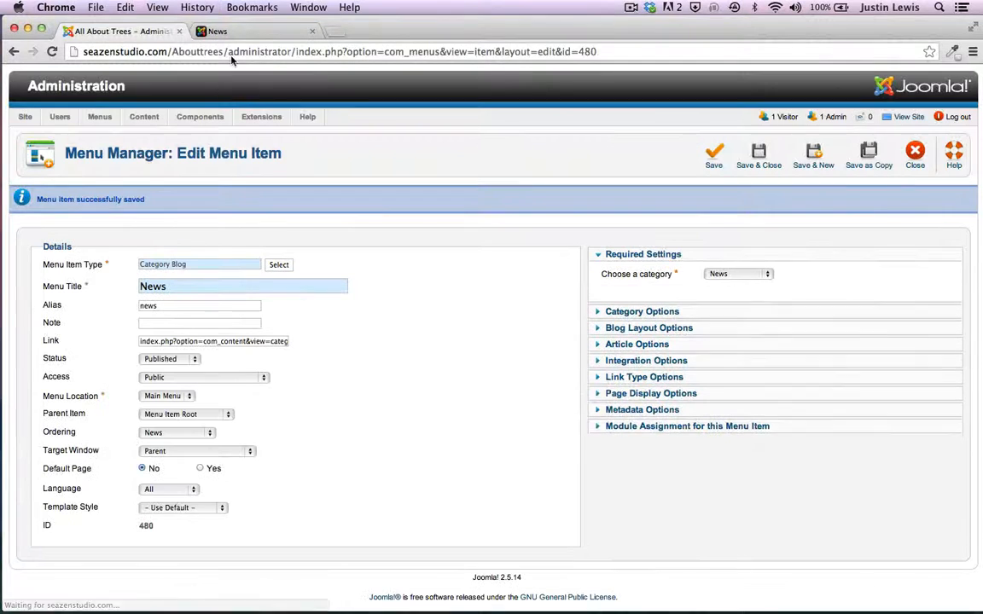
{"action": "left_click", "coordinate": [247, 31]}
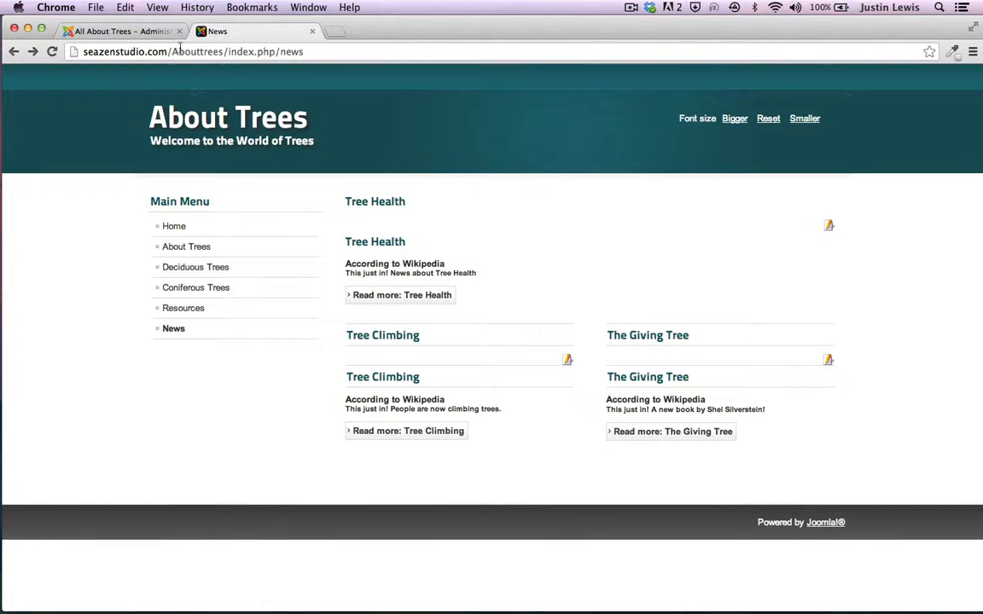
{"action": "left_click", "coordinate": [54, 51]}
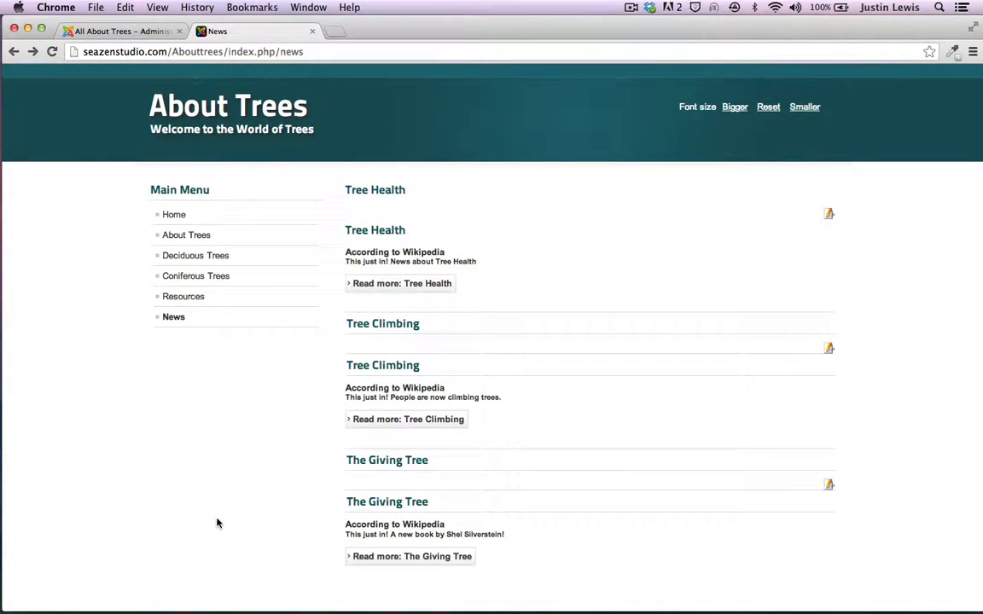
Step: Clear the number of columns in the News menu item's blog layout and save the item
{"action": "left_click", "coordinate": [115, 31]}
{"action": "left_click", "coordinate": [615, 328]}
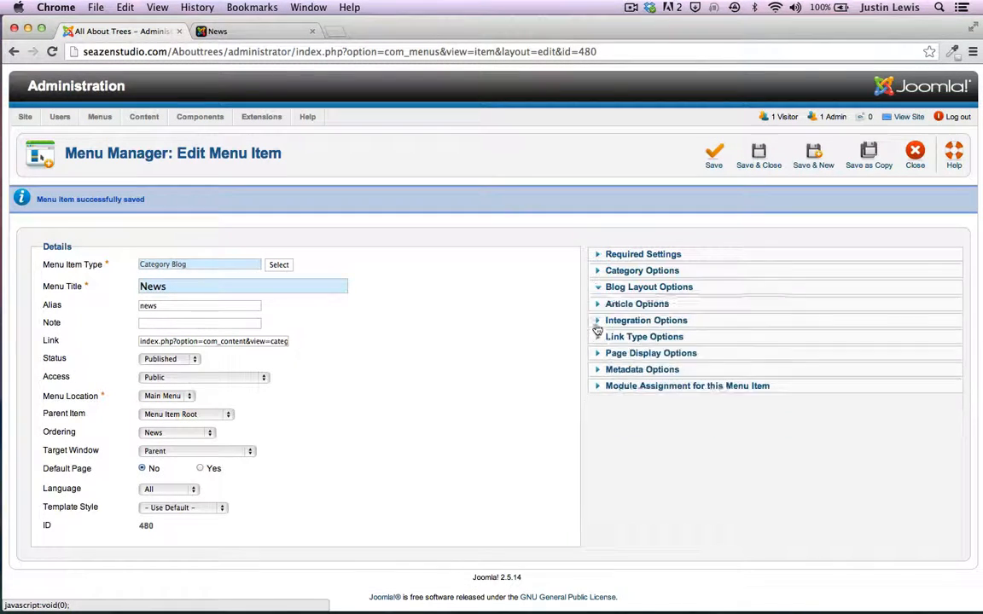
{"action": "double_click", "coordinate": [715, 358]}
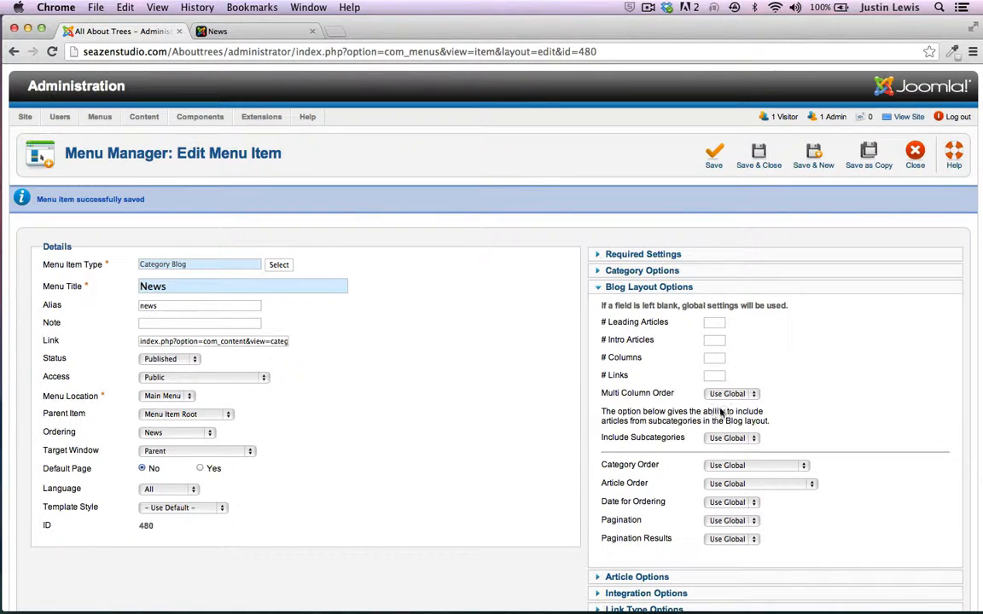
{"action": "left_click", "coordinate": [714, 160]}
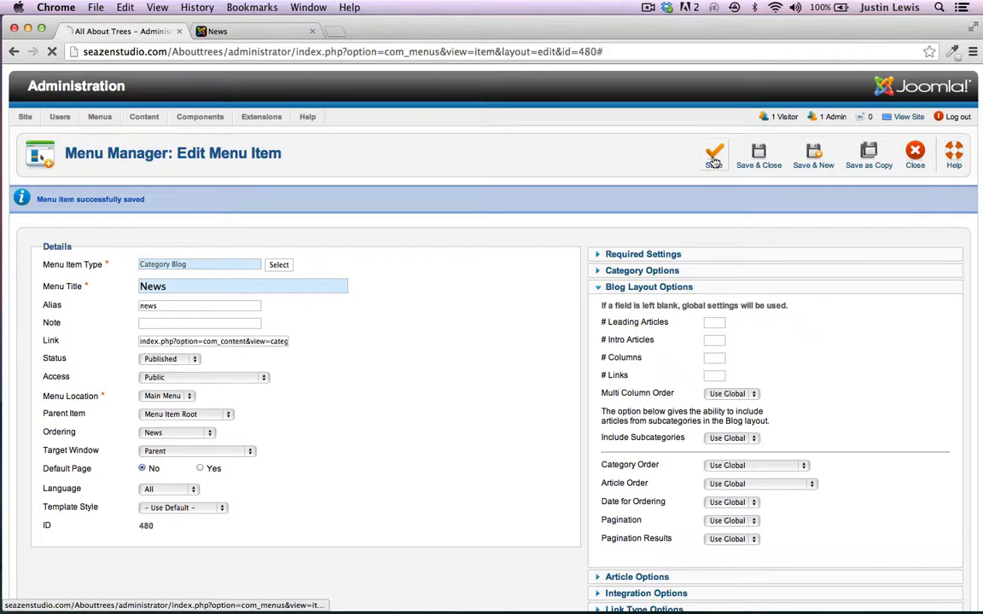
Step: Open the administration area in a separate tab and open the Tree Health article for editing, checking it against the public News page
{"action": "left_click", "coordinate": [60, 92]}
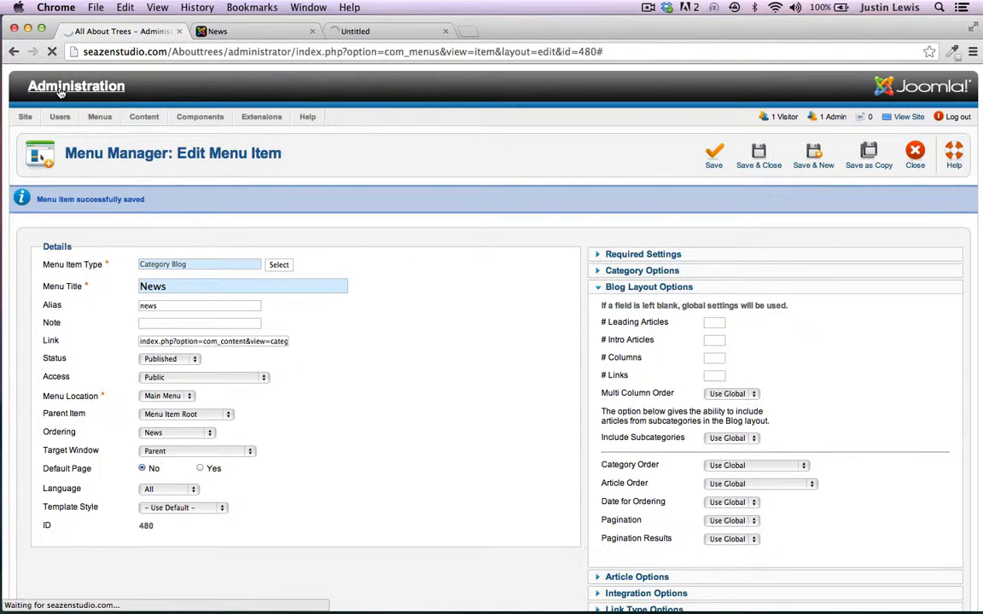
{"action": "left_click", "coordinate": [365, 34]}
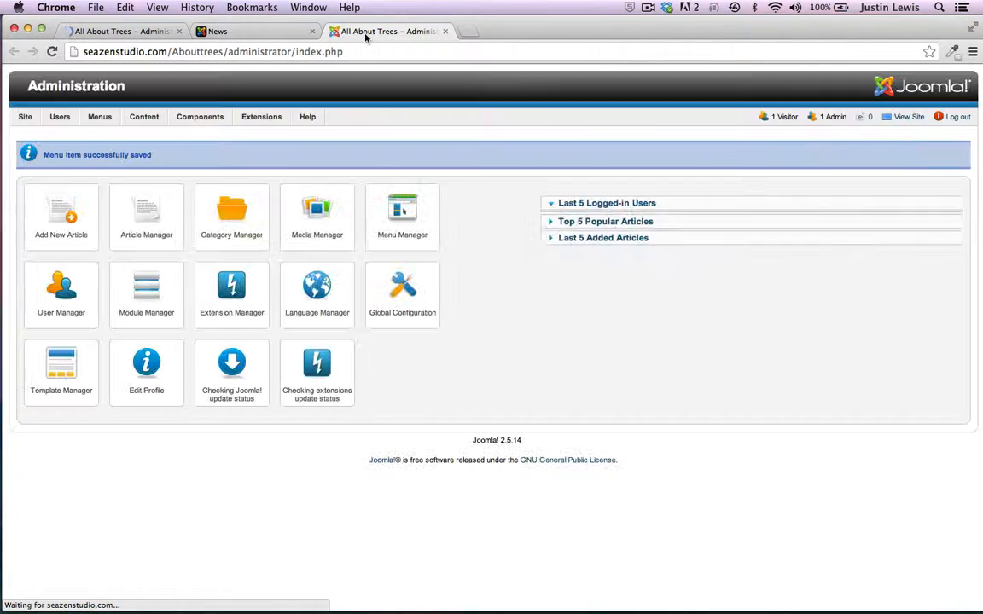
{"action": "left_click", "coordinate": [139, 205]}
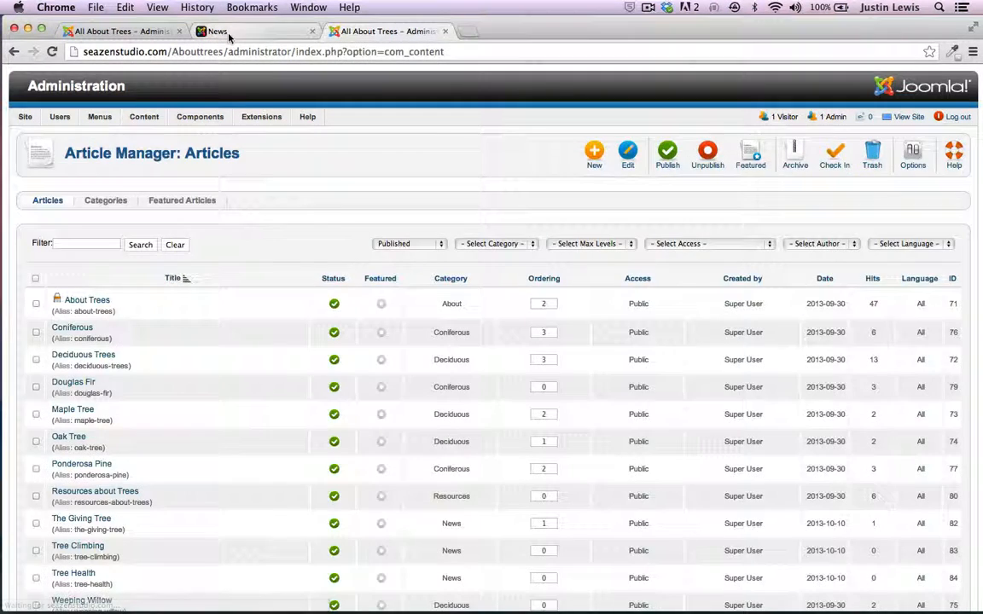
{"action": "left_click", "coordinate": [227, 35]}
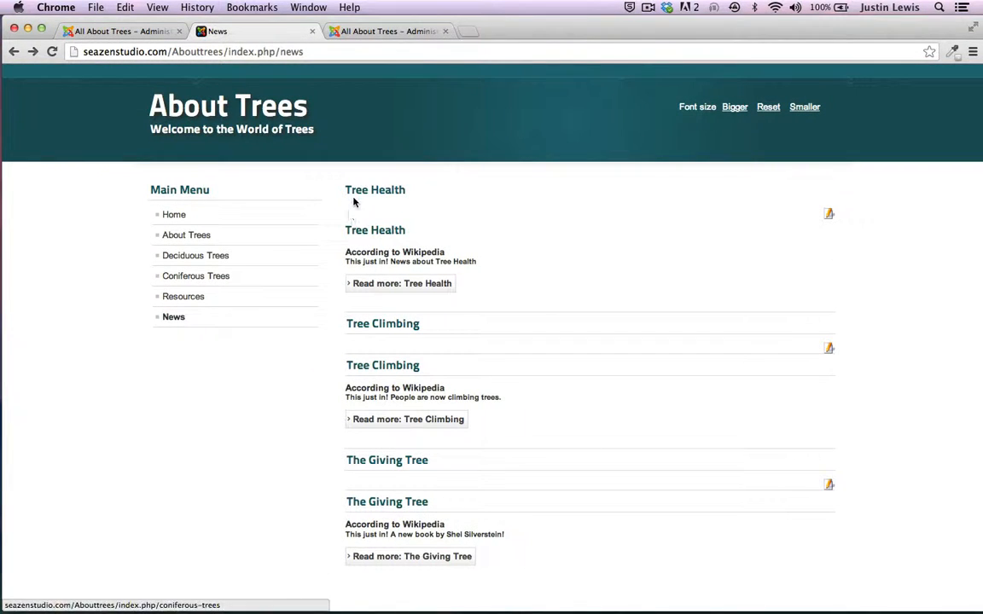
{"action": "left_click", "coordinate": [365, 31]}
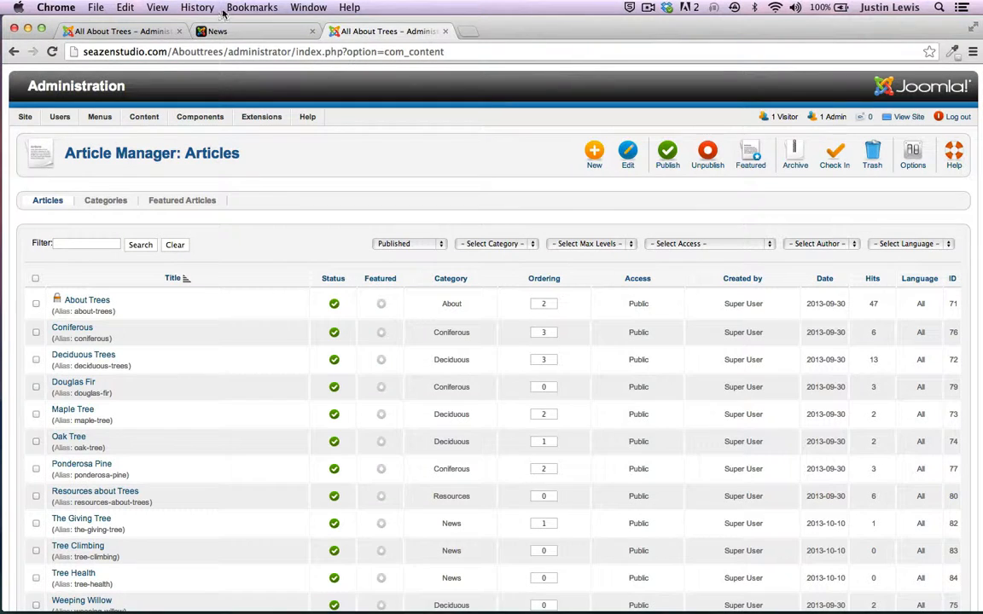
{"action": "scroll", "coordinate": [85, 342], "scroll_direction": "down", "scroll_amount": 5}
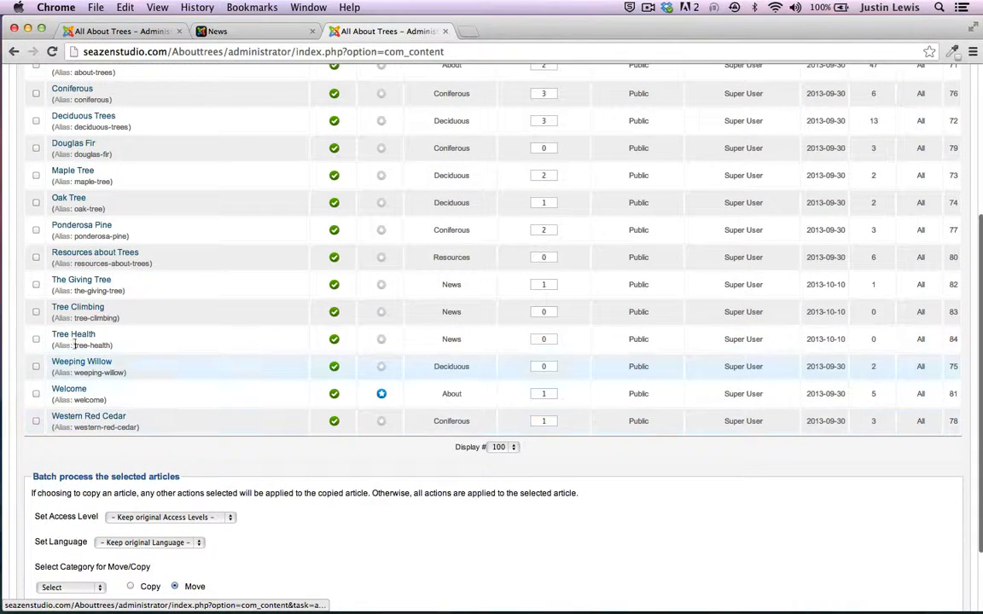
{"action": "left_click", "coordinate": [73, 334]}
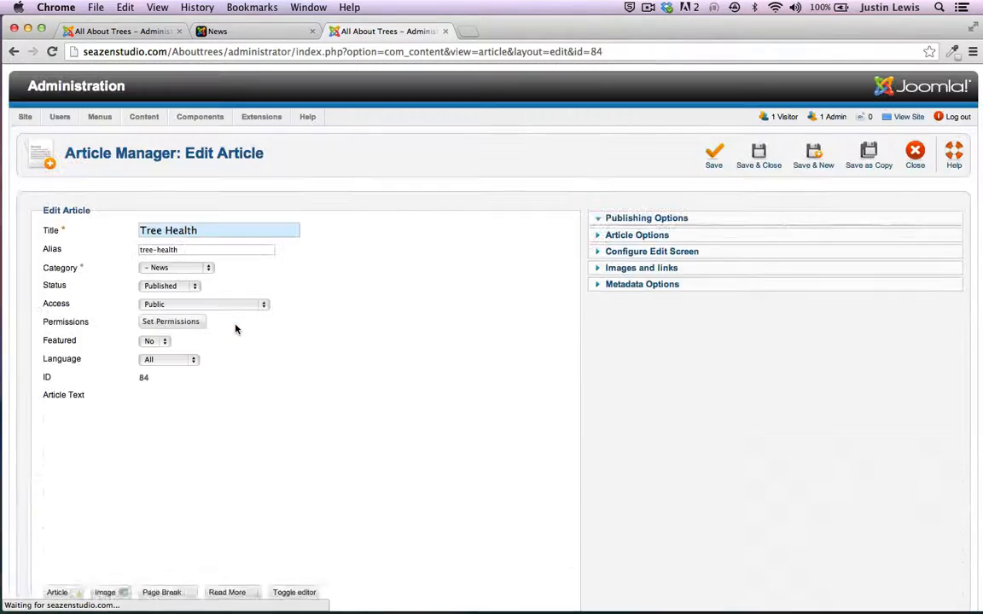
Step: Insert tree1000-2.png from tree_images on a new line between the "This just in! News about Tree Health" line and the Read More break
{"action": "scroll", "coordinate": [247, 512], "scroll_direction": "down", "scroll_amount": 10}
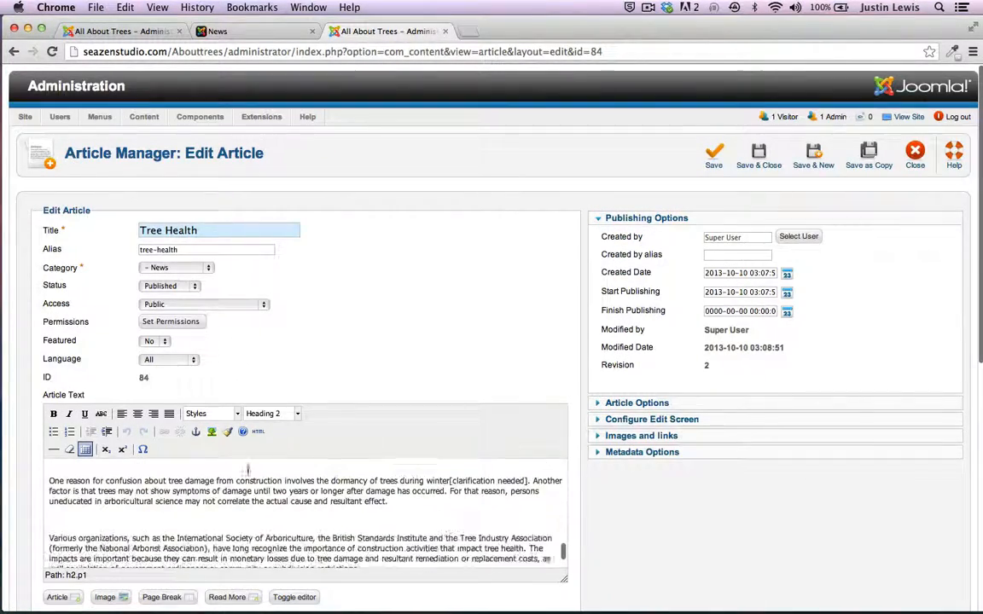
{"action": "scroll", "coordinate": [247, 469], "scroll_direction": "up", "scroll_amount": 10}
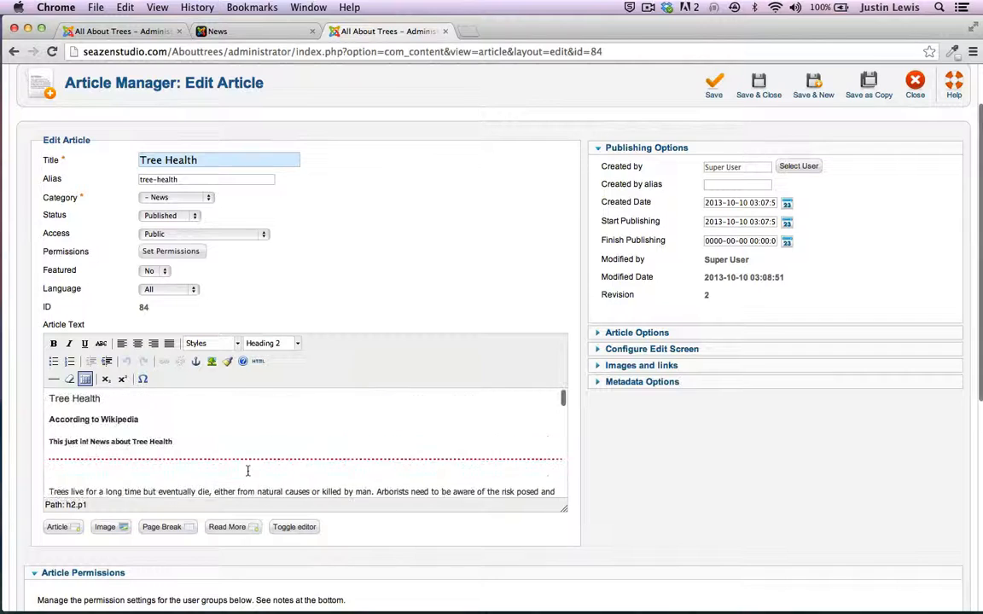
{"action": "scroll", "coordinate": [315, 316], "scroll_direction": "down", "scroll_amount": 3}
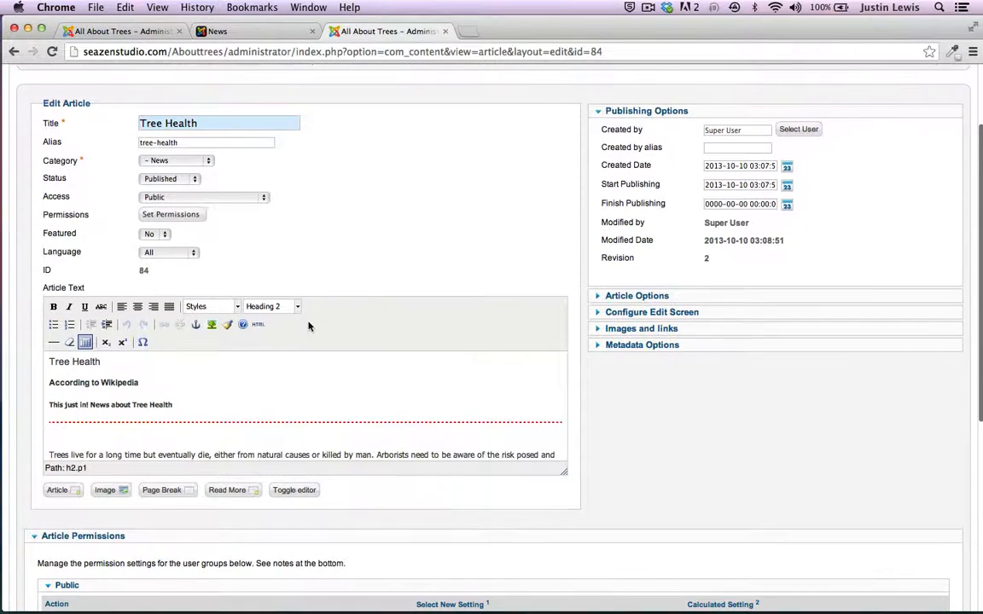
{"action": "left_click", "coordinate": [176, 405]}
{"action": "key", "text": "Return"}
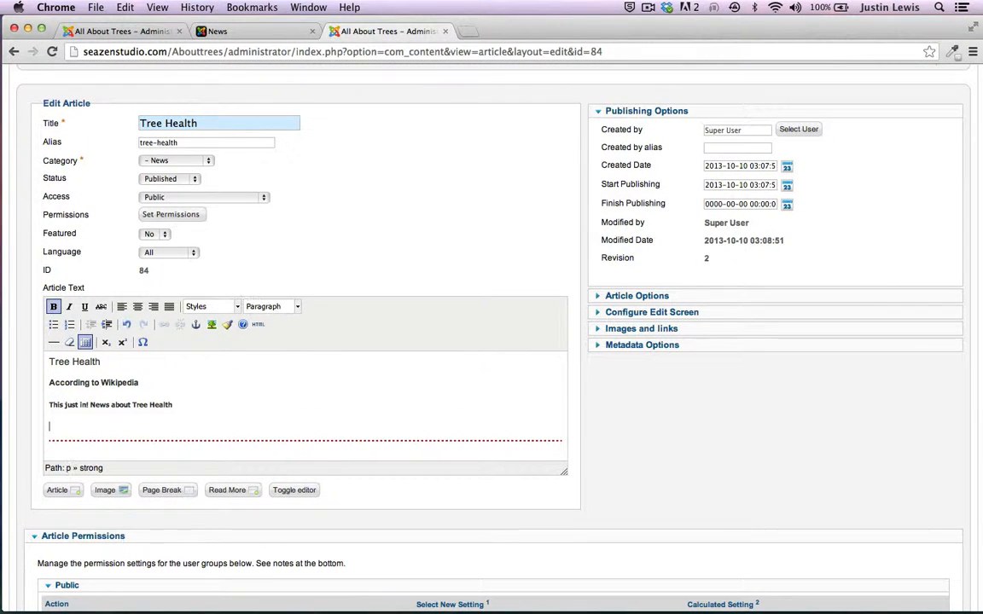
{"action": "left_click", "coordinate": [114, 492]}
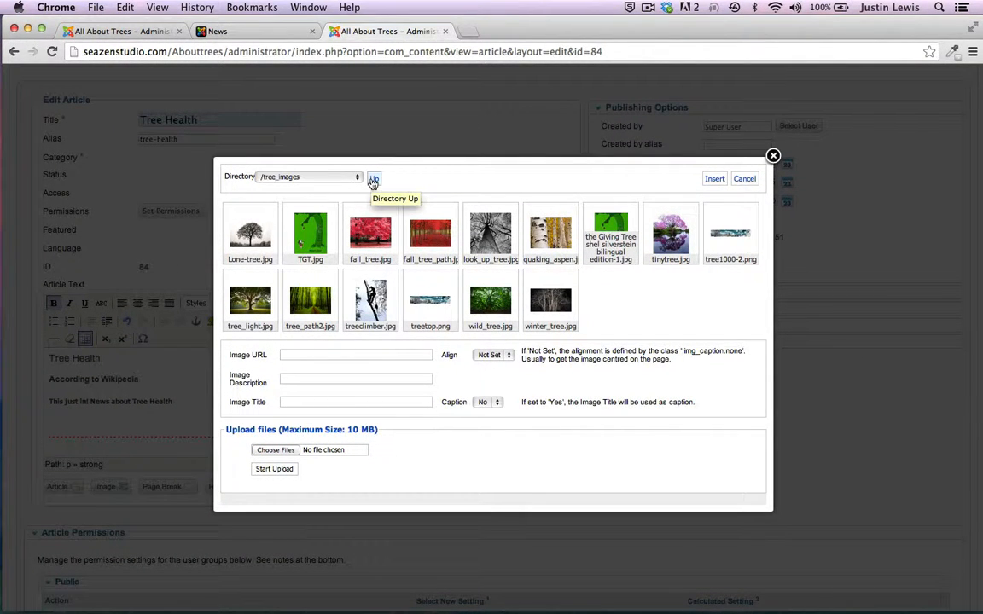
{"action": "left_click", "coordinate": [730, 239]}
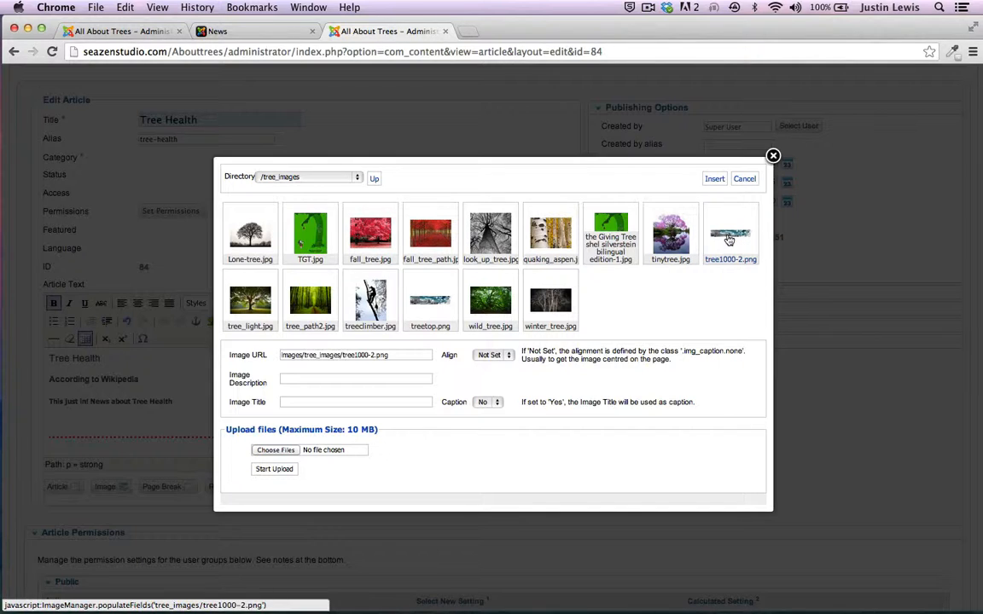
{"action": "left_click", "coordinate": [713, 180]}
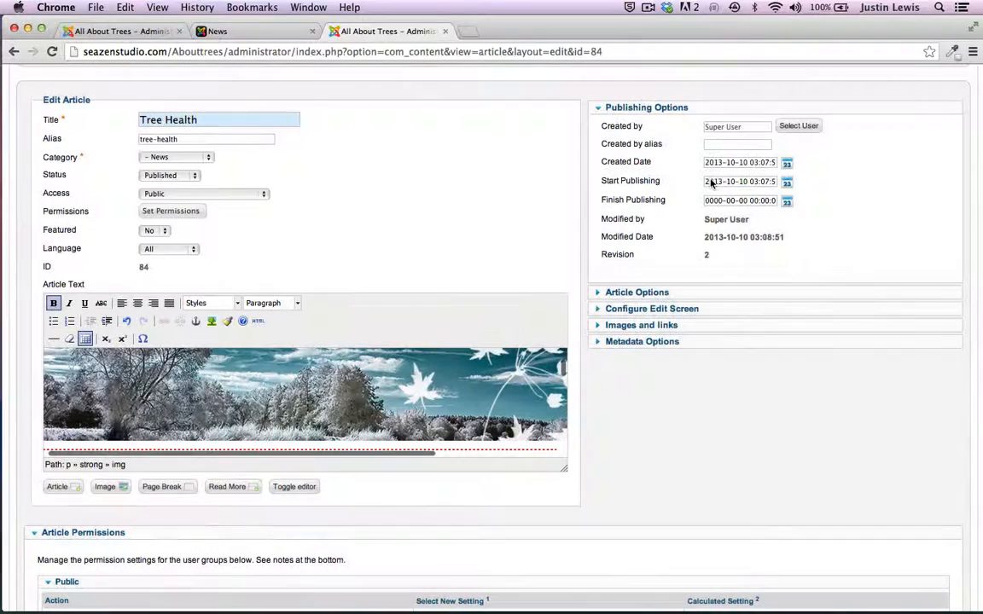
Step: Try to resize the inserted tree image by setting only its height to 700
{"action": "left_click", "coordinate": [153, 384]}
{"action": "left_click", "coordinate": [212, 322]}
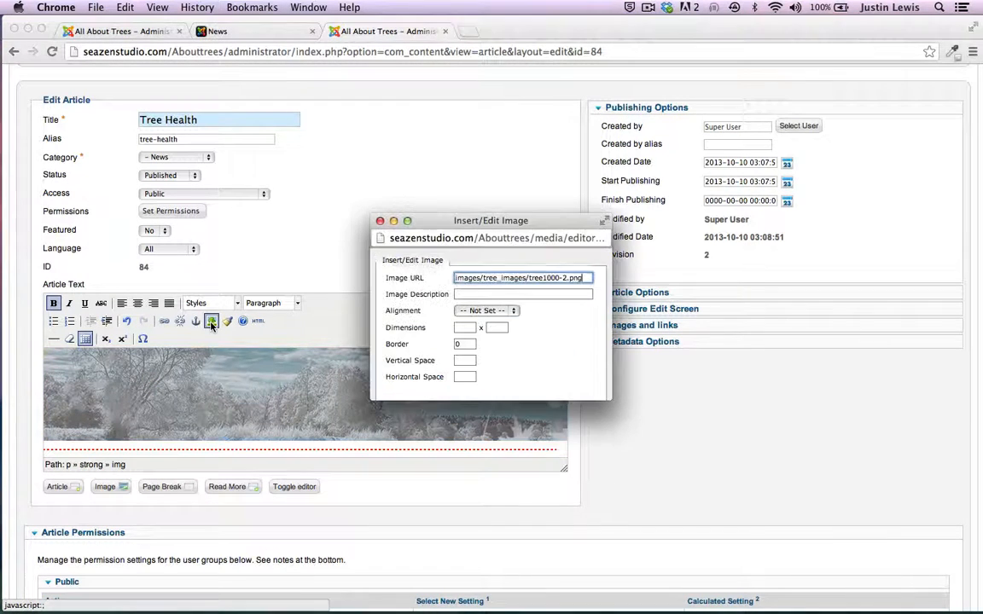
{"action": "left_click", "coordinate": [498, 327]}
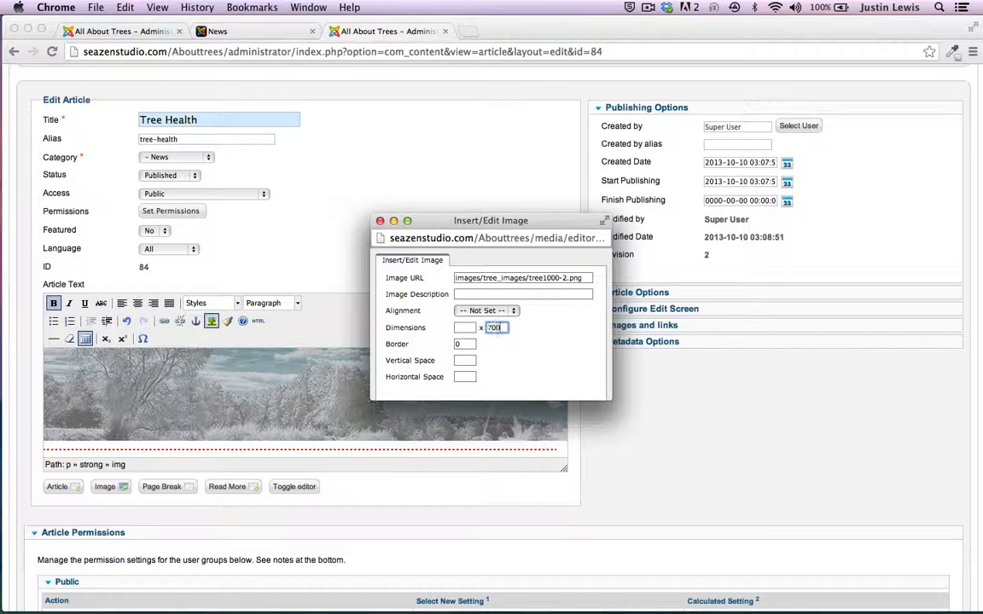
{"action": "scroll", "coordinate": [435, 375], "scroll_direction": "down", "scroll_amount": 2}
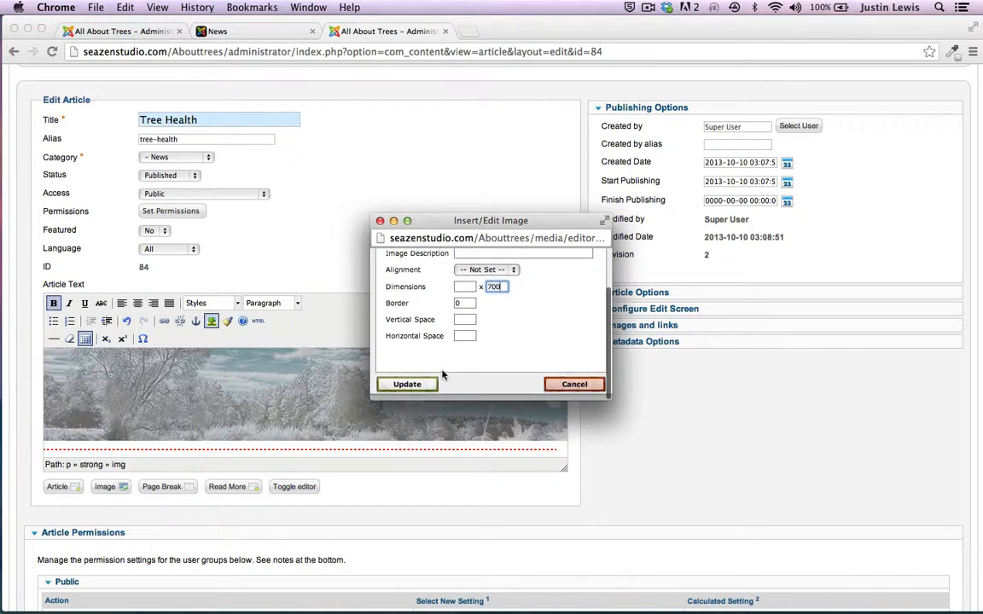
{"action": "left_click", "coordinate": [413, 390]}
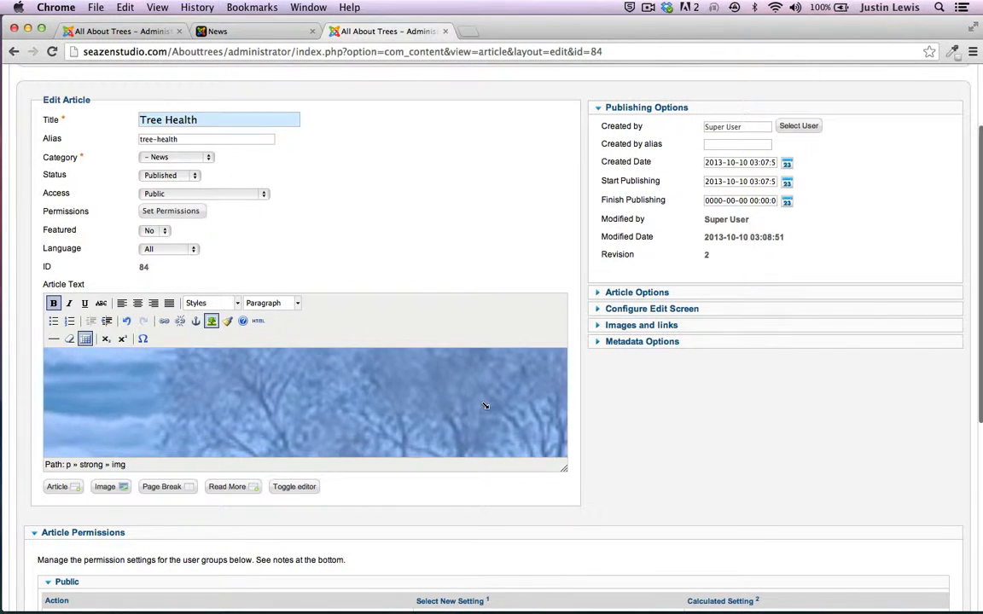
{"action": "scroll", "coordinate": [483, 401], "scroll_direction": "down", "scroll_amount": 5}
{"action": "scroll", "coordinate": [484, 403], "scroll_direction": "up", "scroll_amount": 5}
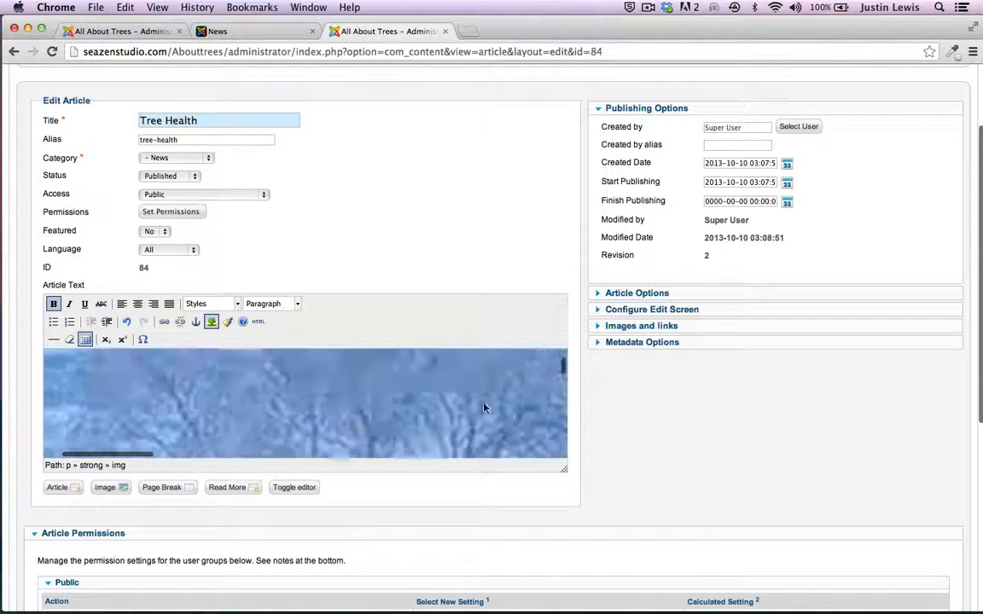
Step: Clear the tree image's height, set its width to 700 and check the resized image in the article text
{"action": "left_click", "coordinate": [212, 321]}
{"action": "left_click_drag", "start_coordinate": [503, 328], "coordinate": [468, 325]}
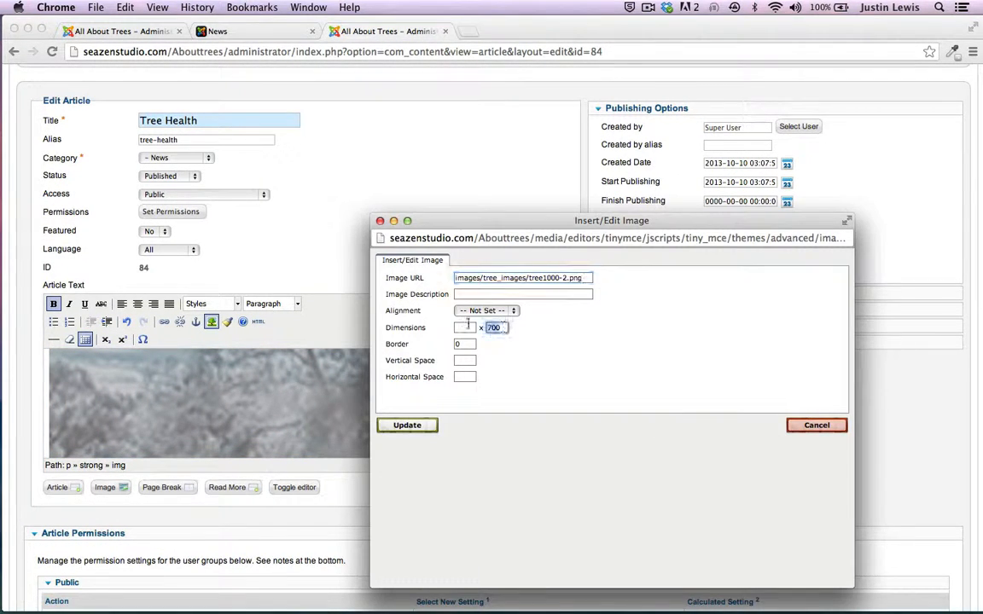
{"action": "key", "text": "BackSpace"}
{"action": "left_click", "coordinate": [460, 327]}
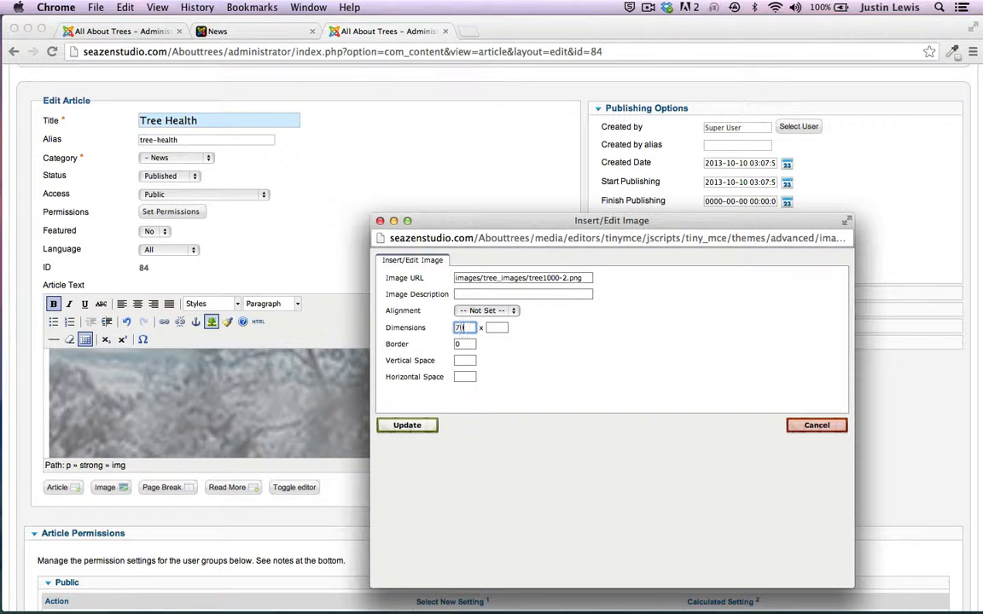
{"action": "left_click", "coordinate": [408, 425]}
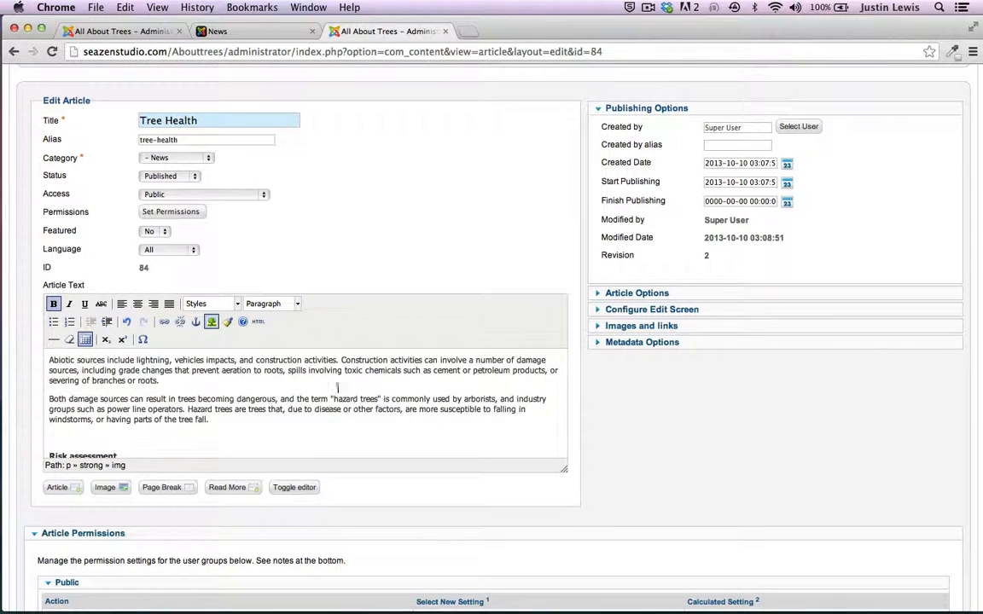
{"action": "scroll", "coordinate": [337, 388], "scroll_direction": "up", "scroll_amount": 10}
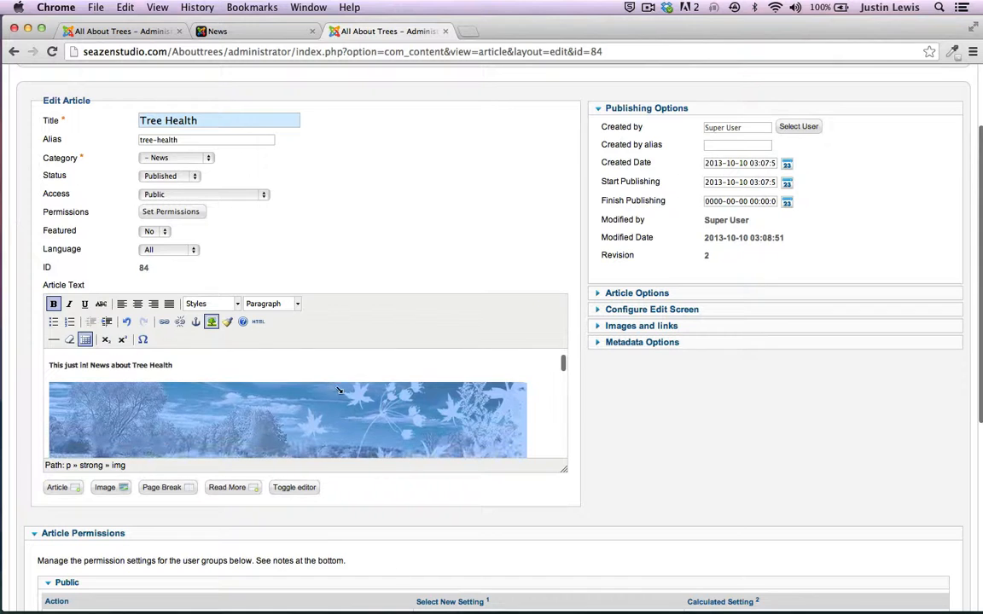
{"action": "scroll", "coordinate": [338, 391], "scroll_direction": "down", "scroll_amount": 2}
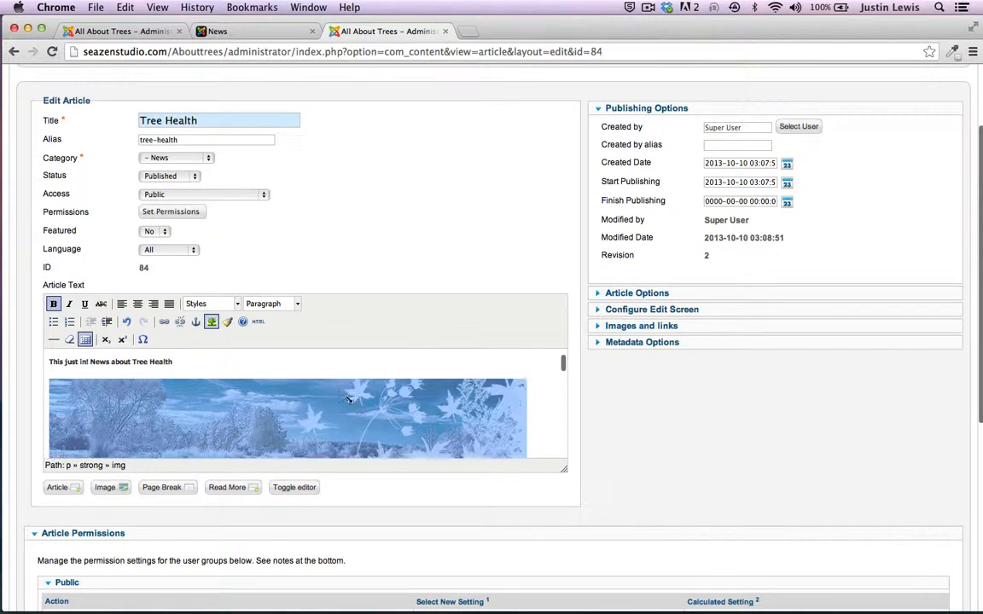
{"action": "left_click", "coordinate": [548, 397]}
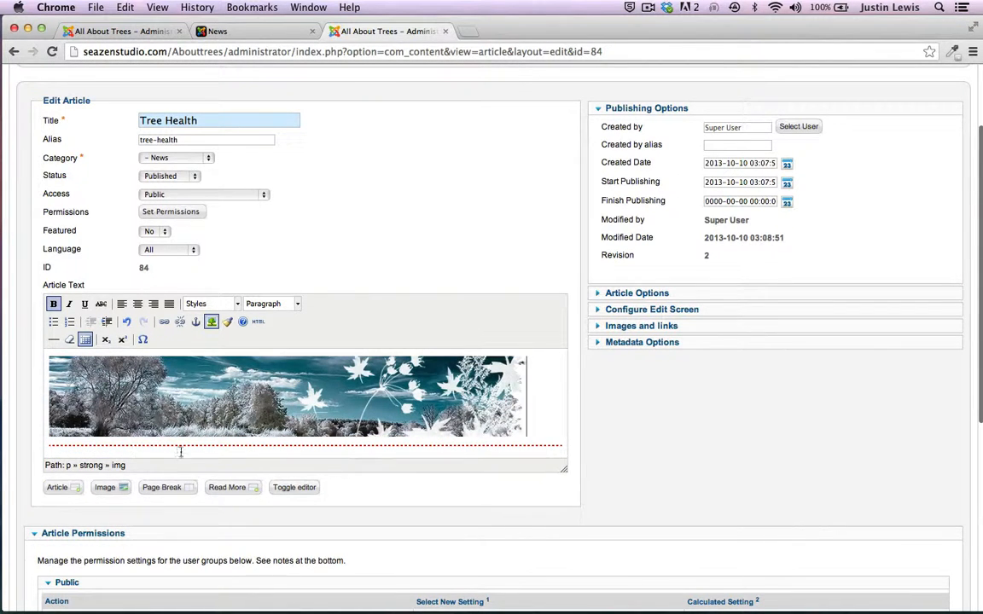
Step: Save the Tree Health article and reload the public News page
{"action": "scroll", "coordinate": [669, 476], "scroll_direction": "up", "scroll_amount": 3}
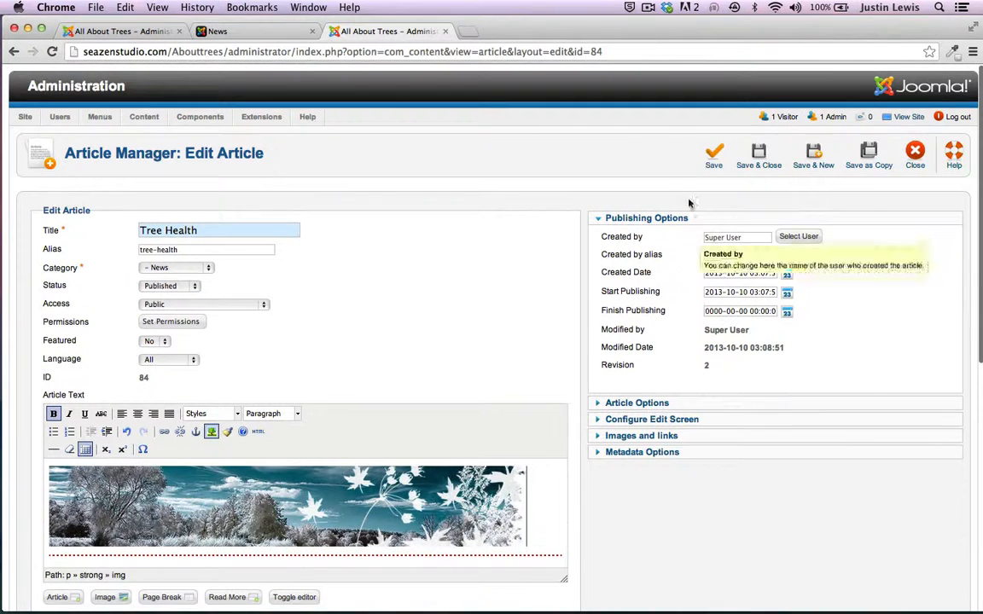
{"action": "left_click", "coordinate": [713, 156]}
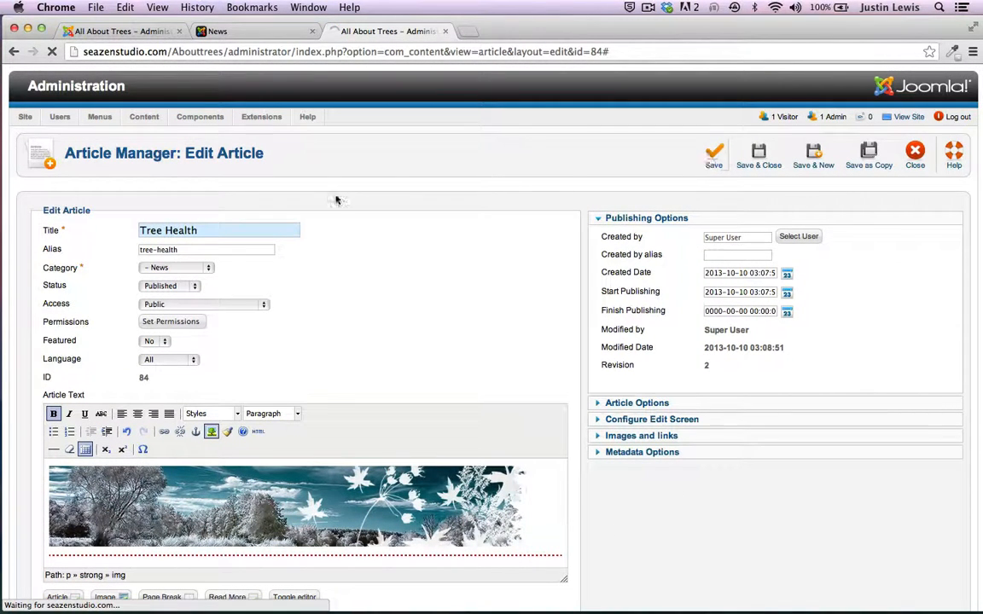
{"action": "left_click", "coordinate": [250, 33]}
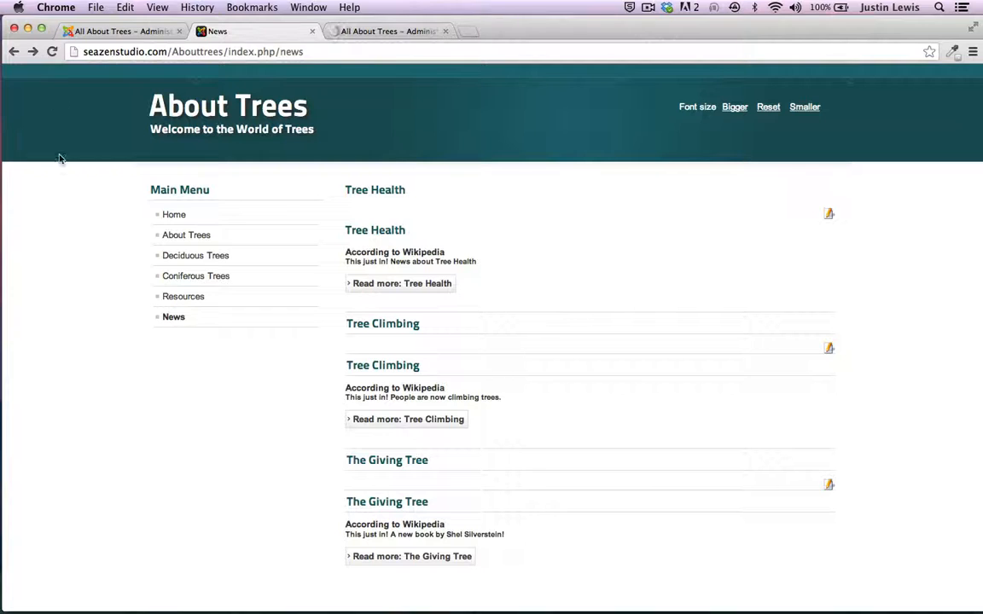
{"action": "left_click", "coordinate": [52, 51]}
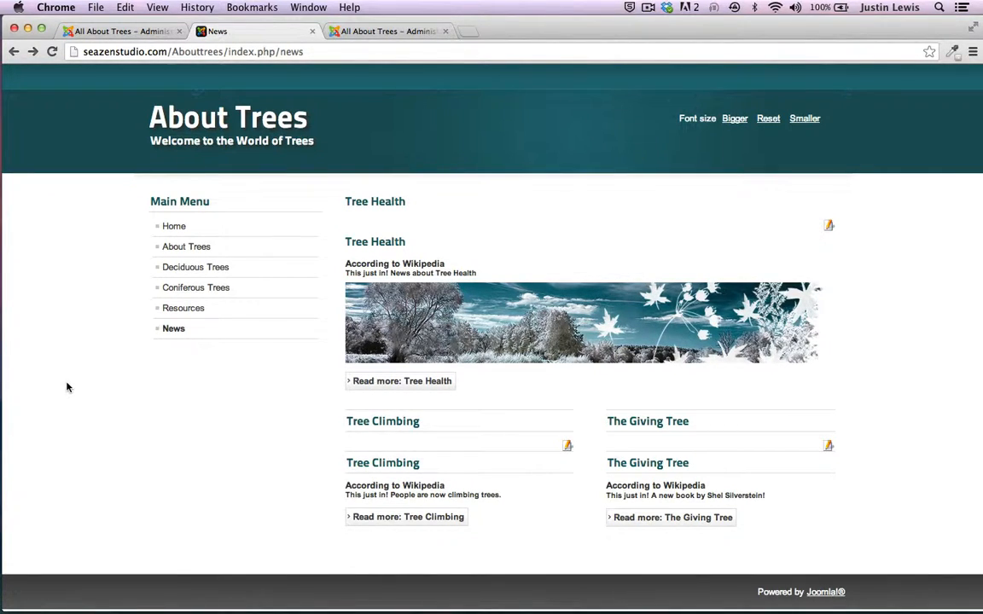
Step: Set the number of columns to 1 in the blog layout options of the News menu item
{"action": "left_click", "coordinate": [134, 31]}
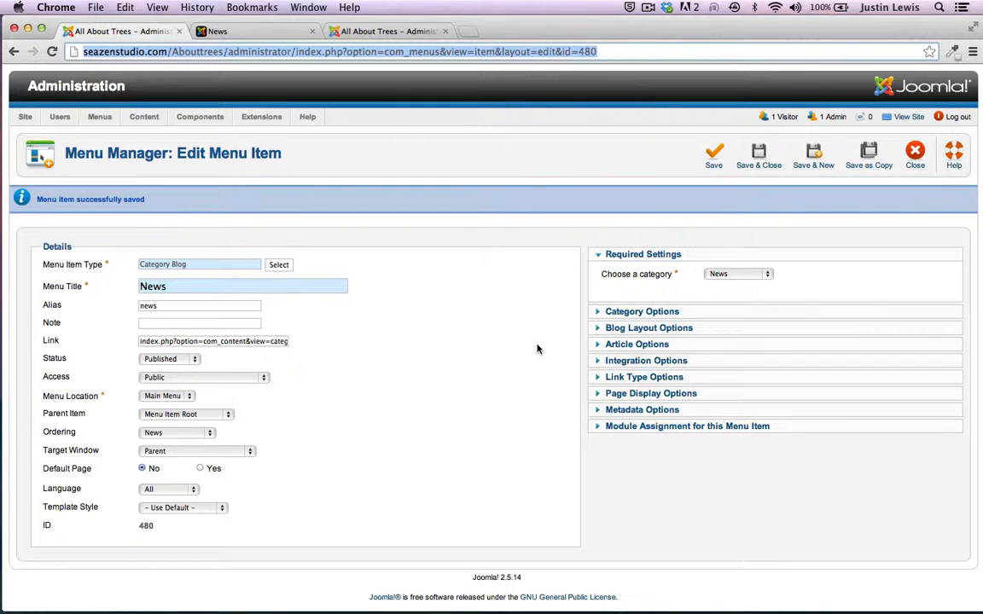
{"action": "left_click", "coordinate": [596, 331]}
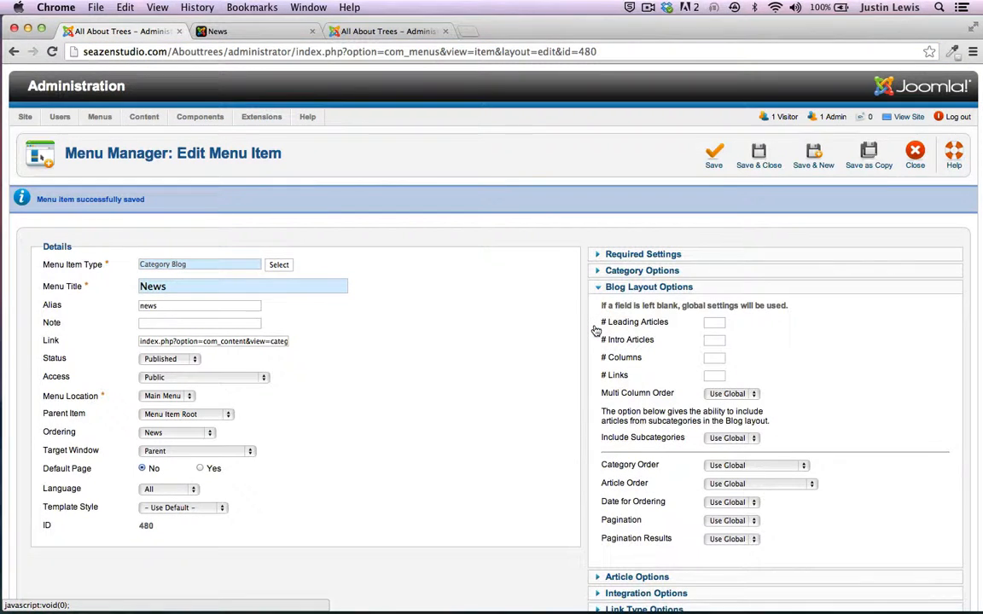
{"action": "scroll", "coordinate": [596, 330], "scroll_direction": "down", "scroll_amount": 3}
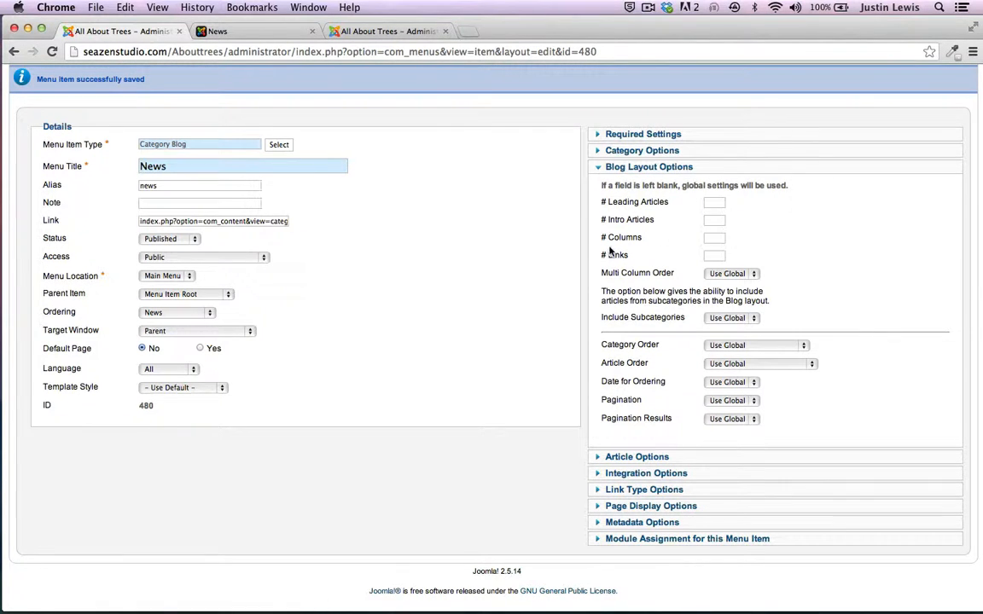
{"action": "type", "text": "1"}
{"action": "scroll", "coordinate": [598, 306], "scroll_direction": "down", "scroll_amount": 2}
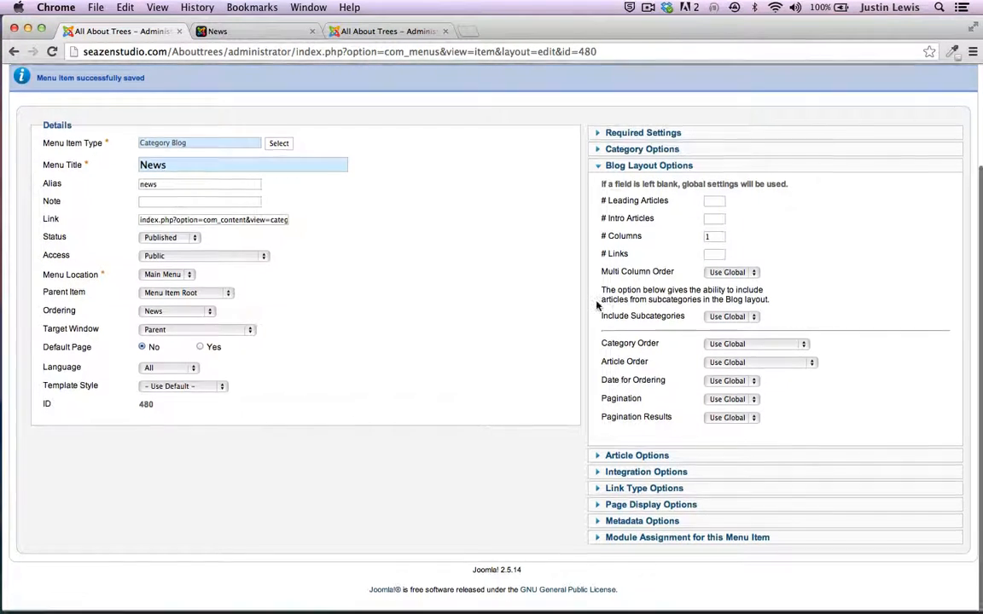
Step: Set Show Title to Hide in the News menu item's article options and look through the remaining article settings
{"action": "left_click", "coordinate": [595, 457]}
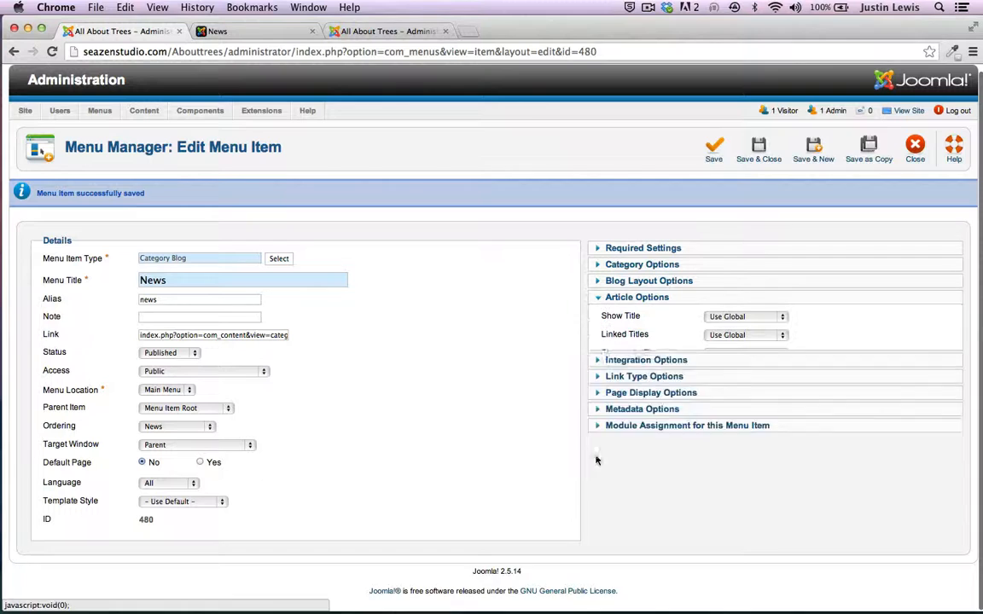
{"action": "left_click", "coordinate": [730, 317]}
{"action": "left_click", "coordinate": [716, 335]}
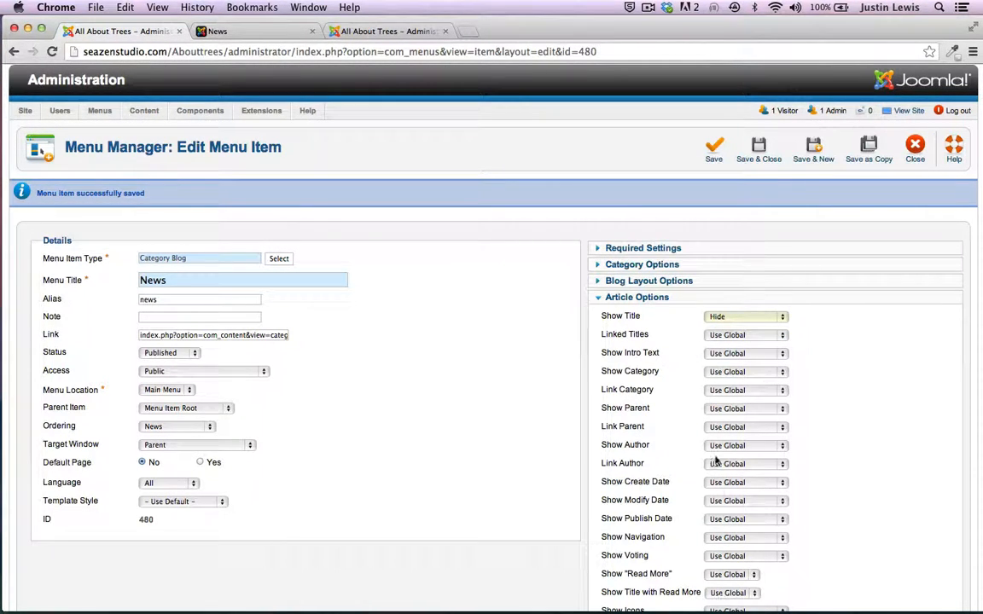
{"action": "scroll", "coordinate": [657, 512], "scroll_direction": "down", "scroll_amount": 5}
{"action": "scroll", "coordinate": [729, 564], "scroll_direction": "up", "scroll_amount": 5}
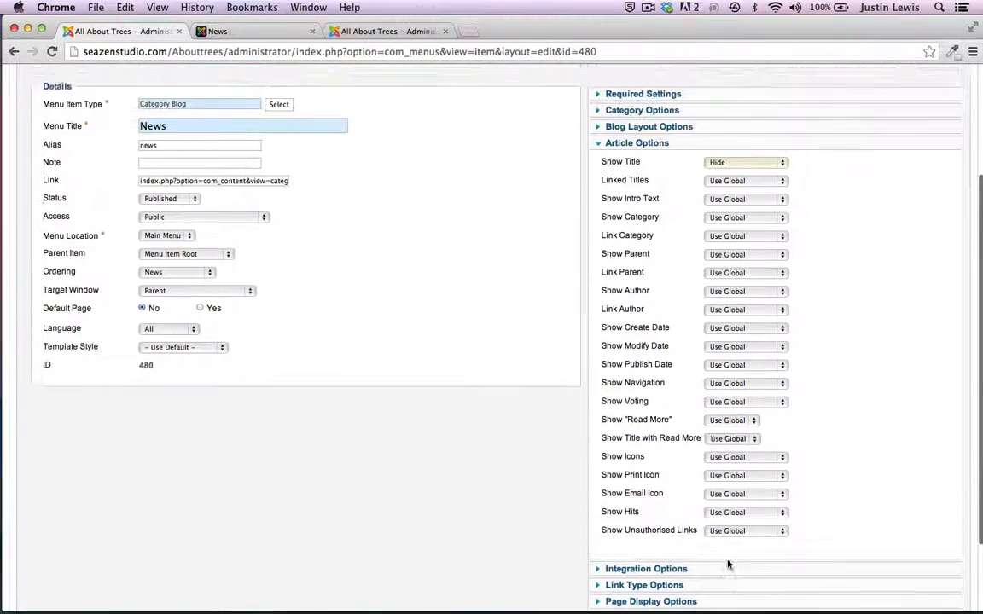
{"action": "scroll", "coordinate": [728, 564], "scroll_direction": "down", "scroll_amount": 5}
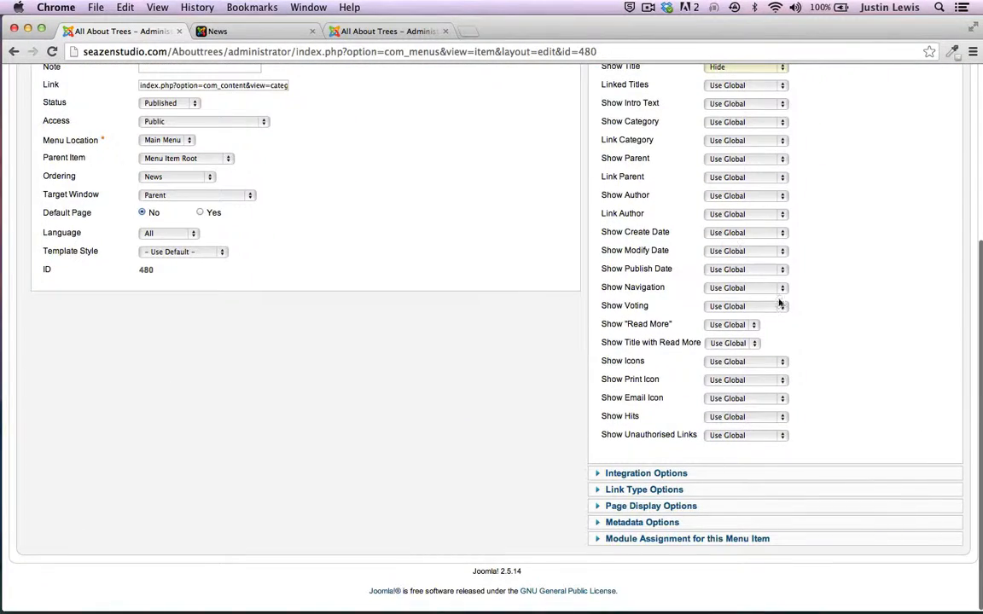
{"action": "scroll", "coordinate": [601, 495], "scroll_direction": "up", "scroll_amount": 5}
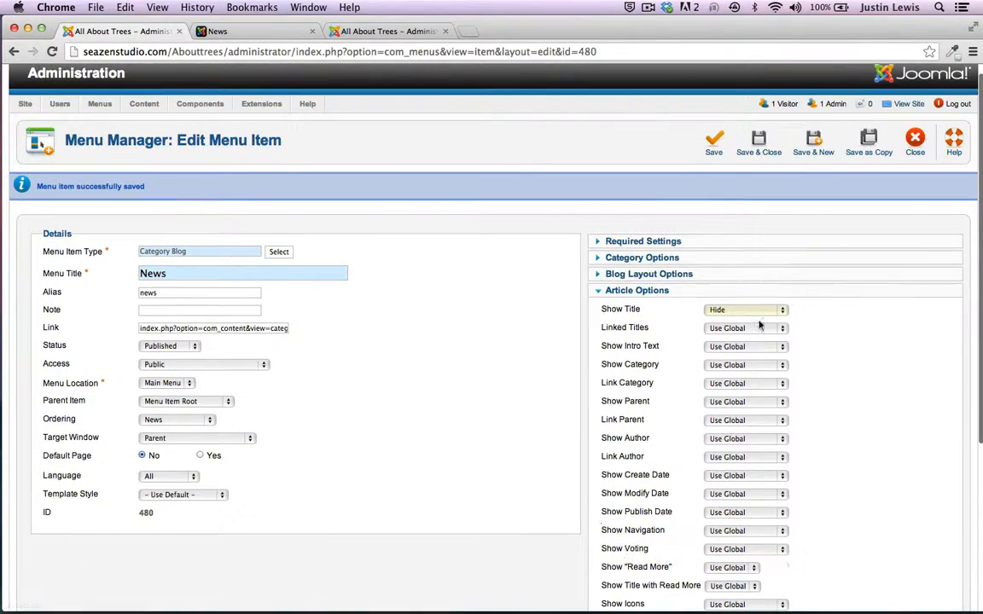
Step: Recheck the Show Title and blog layout settings of the News menu item and save it
{"action": "left_click", "coordinate": [715, 311]}
{"action": "left_click", "coordinate": [716, 313]}
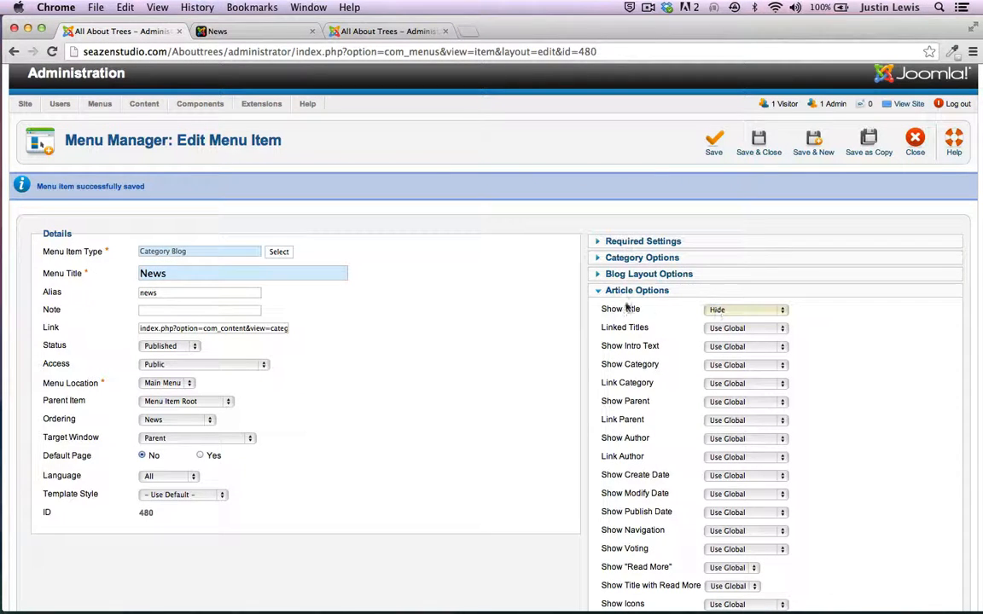
{"action": "left_click", "coordinate": [597, 274]}
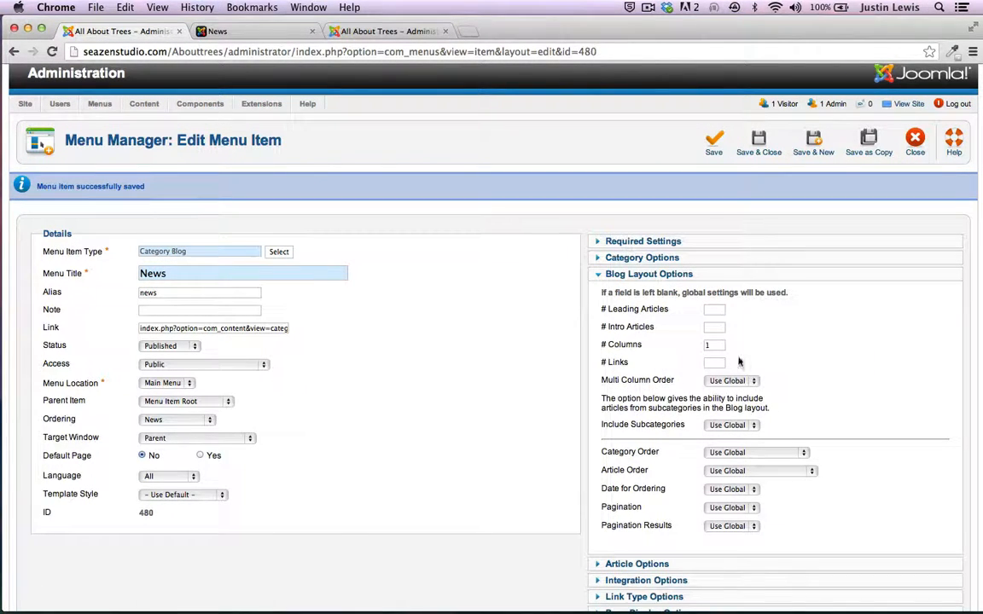
{"action": "left_click", "coordinate": [715, 137]}
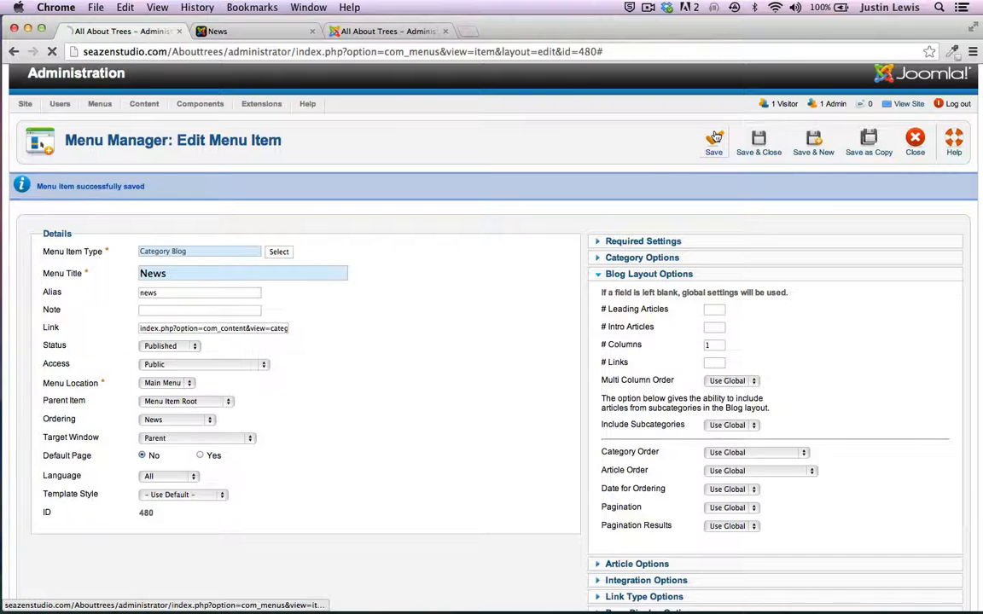
Step: Examine the repeated title, source line and intro sentence of the Tree Climbing entry on the public News page
{"action": "left_click", "coordinate": [260, 31]}
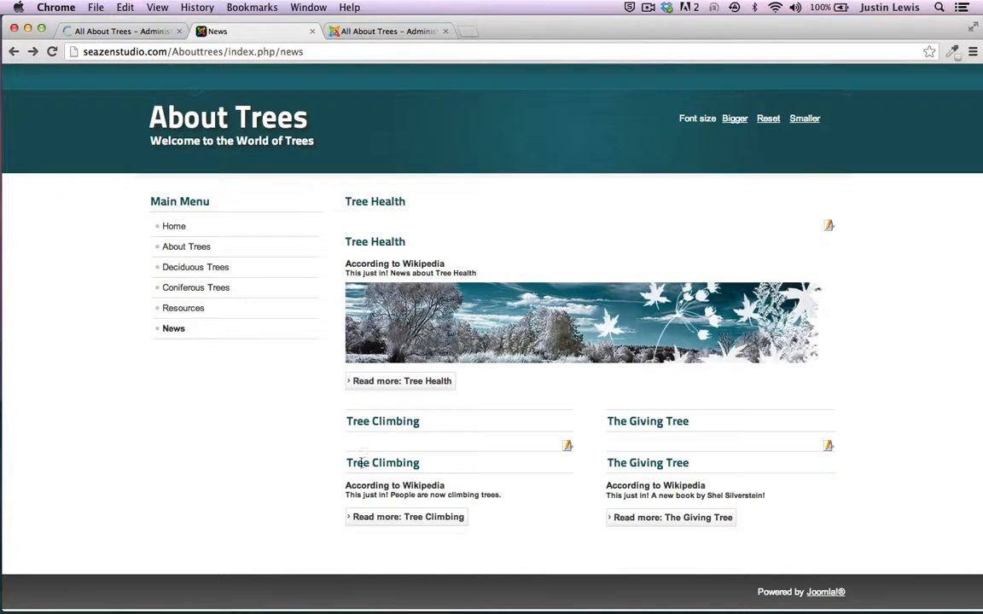
{"action": "left_click_drag", "start_coordinate": [347, 463], "coordinate": [422, 466]}
{"action": "left_click_drag", "start_coordinate": [346, 486], "coordinate": [454, 486]}
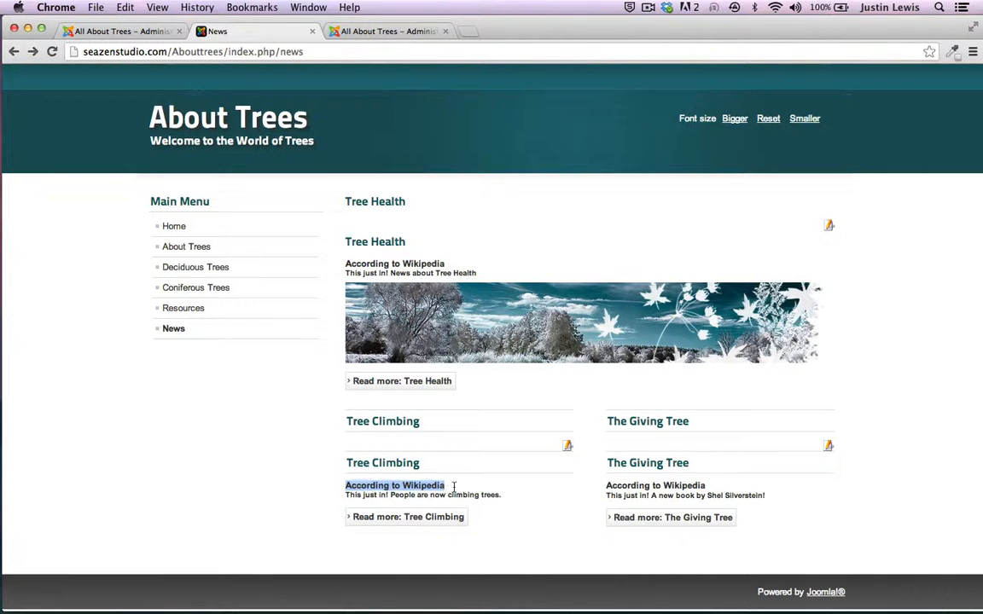
{"action": "left_click", "coordinate": [323, 503]}
{"action": "left_click_drag", "start_coordinate": [346, 495], "coordinate": [482, 502]}
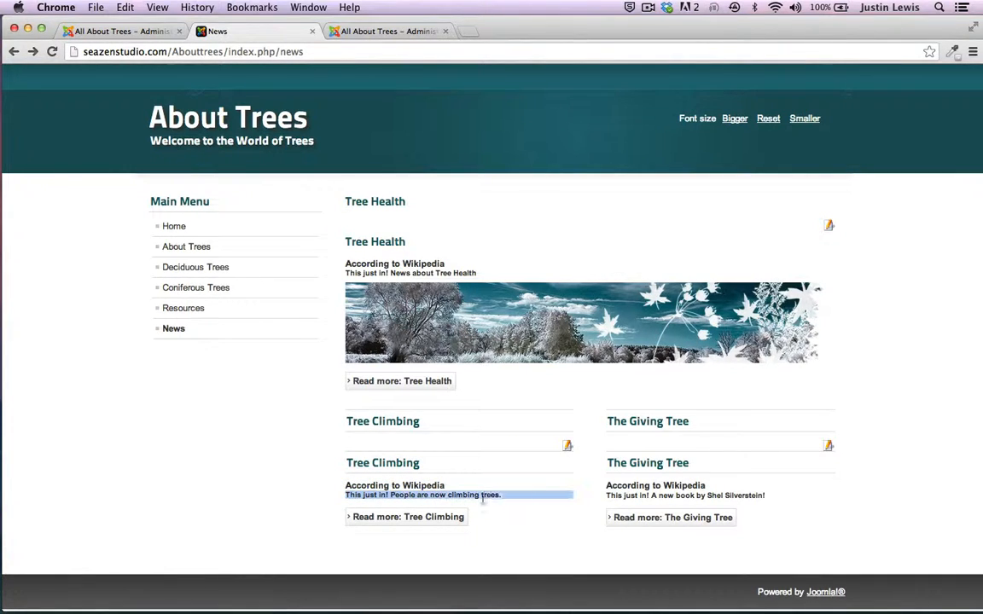
{"action": "left_click", "coordinate": [500, 507]}
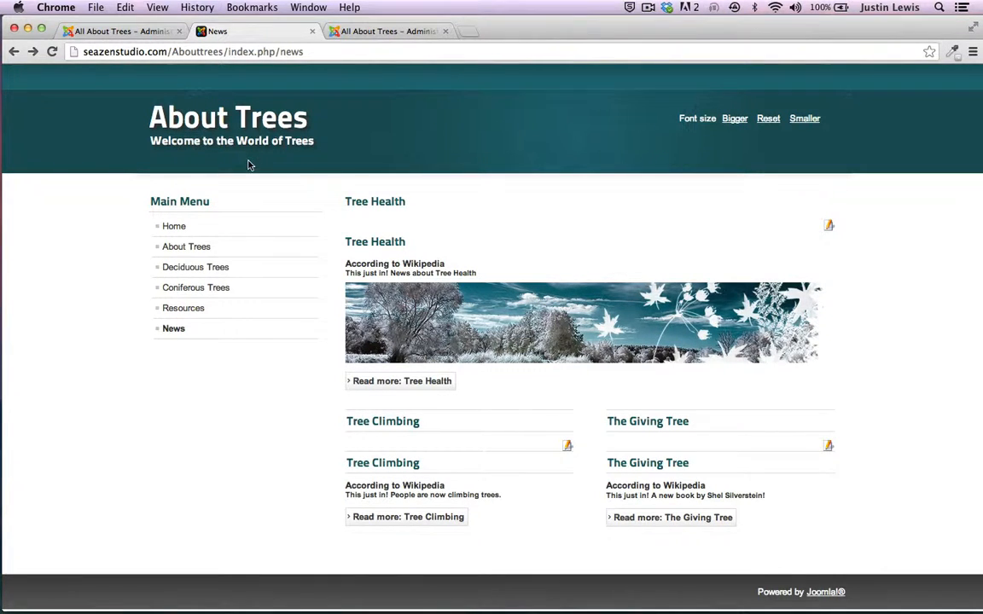
Step: Reload the public News page and compare its article layout with the News menu item's settings
{"action": "left_click", "coordinate": [52, 53]}
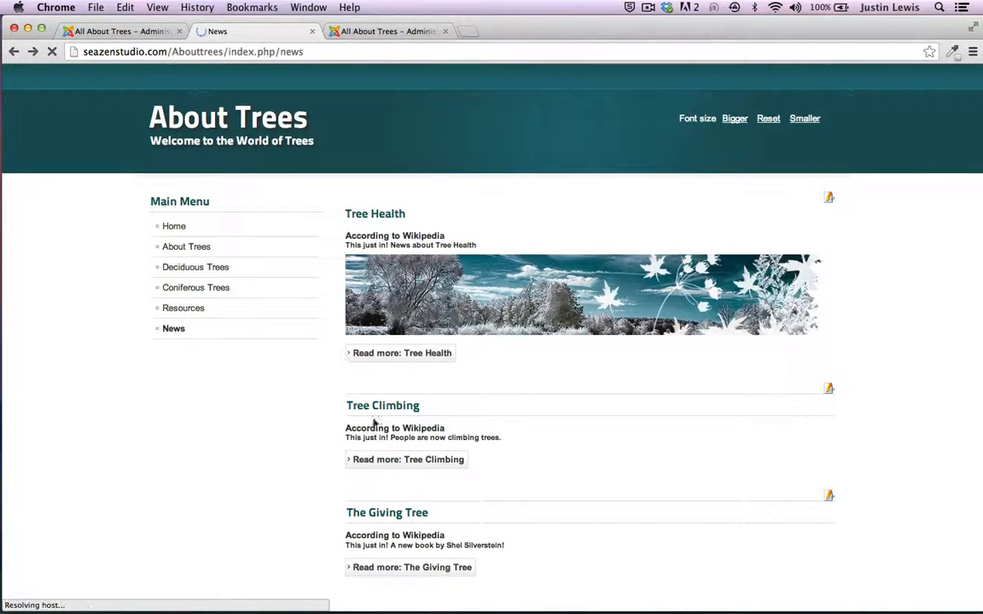
{"action": "scroll", "coordinate": [279, 491], "scroll_direction": "down", "scroll_amount": 2}
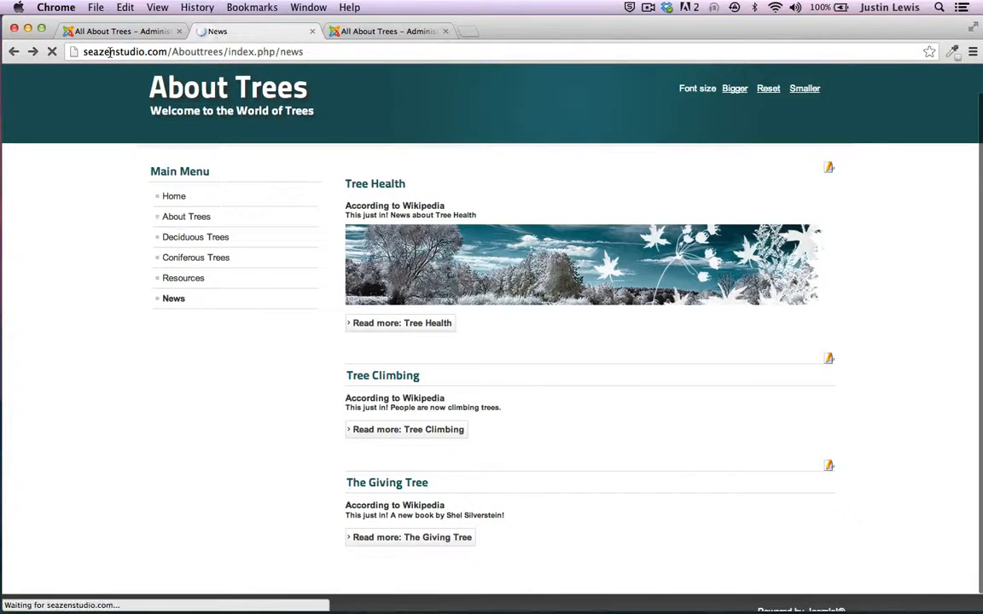
{"action": "left_click", "coordinate": [111, 30]}
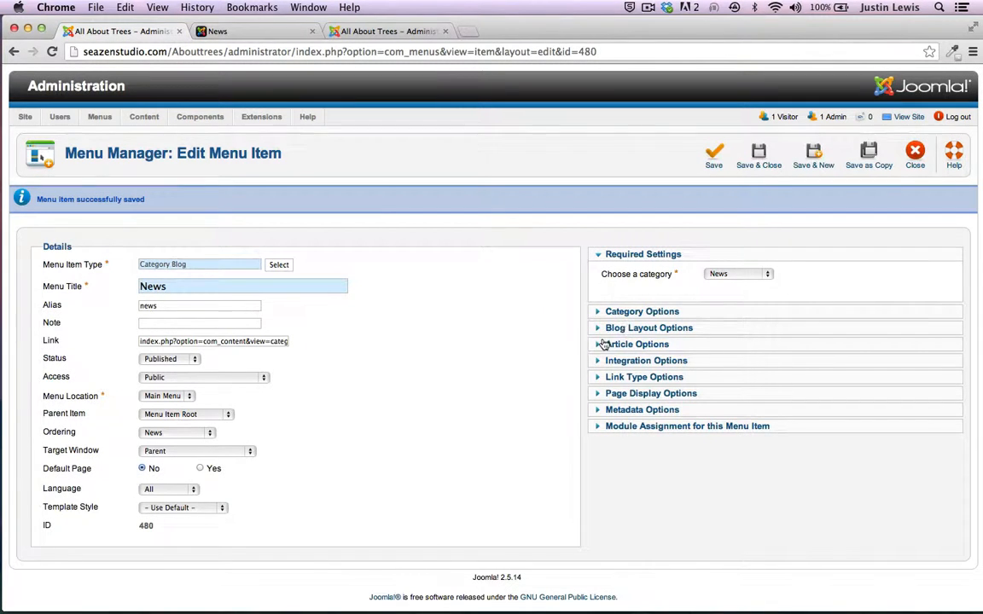
{"action": "left_click", "coordinate": [248, 30]}
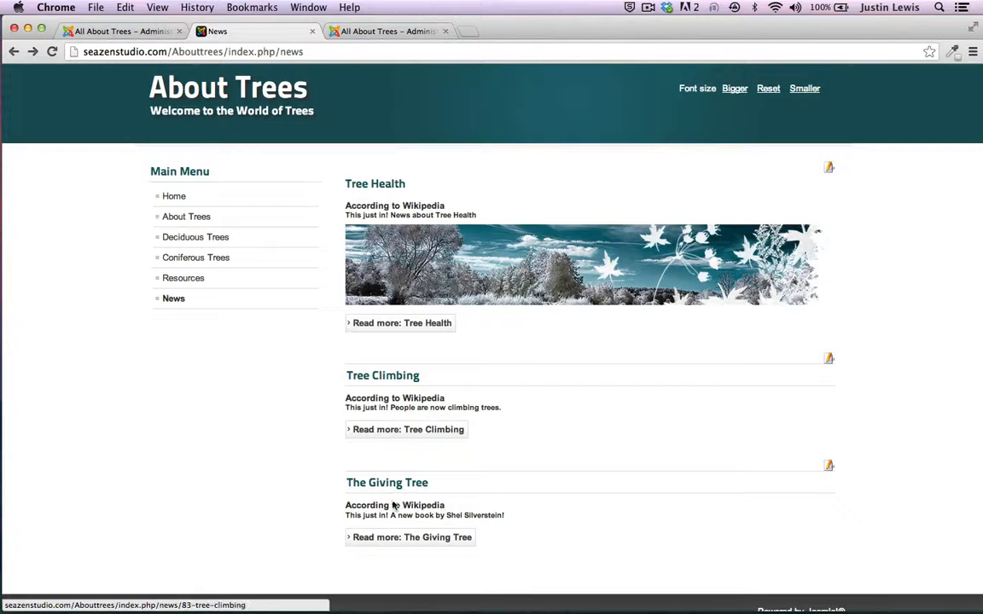
Step: Open the full Tree Health article through its Read more link, look through it and return to the News page
{"action": "left_click", "coordinate": [381, 322]}
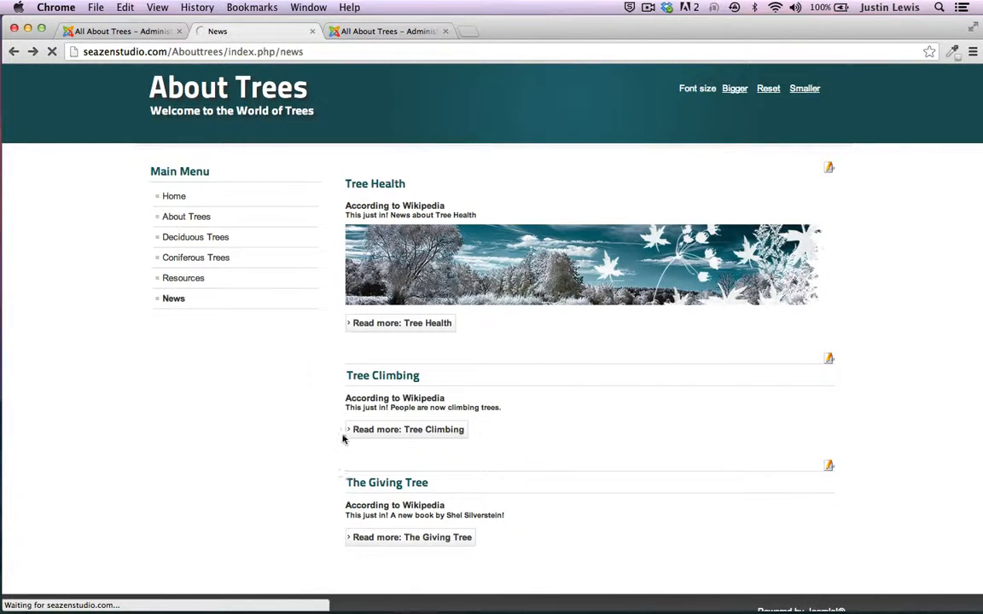
{"action": "scroll", "coordinate": [299, 421], "scroll_direction": "down", "scroll_amount": 8}
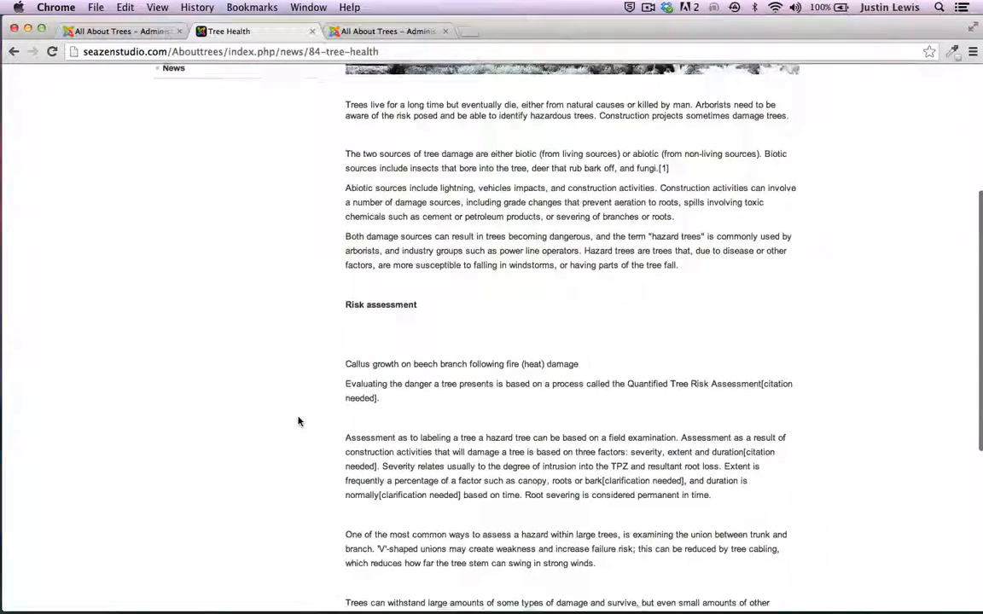
{"action": "scroll", "coordinate": [299, 421], "scroll_direction": "up", "scroll_amount": 10}
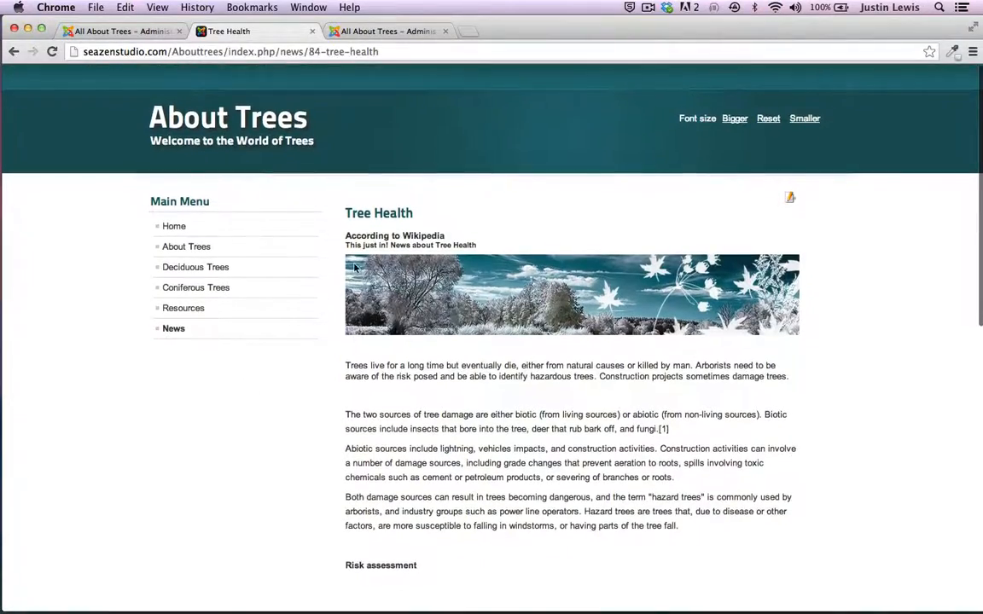
{"action": "left_click", "coordinate": [13, 51]}
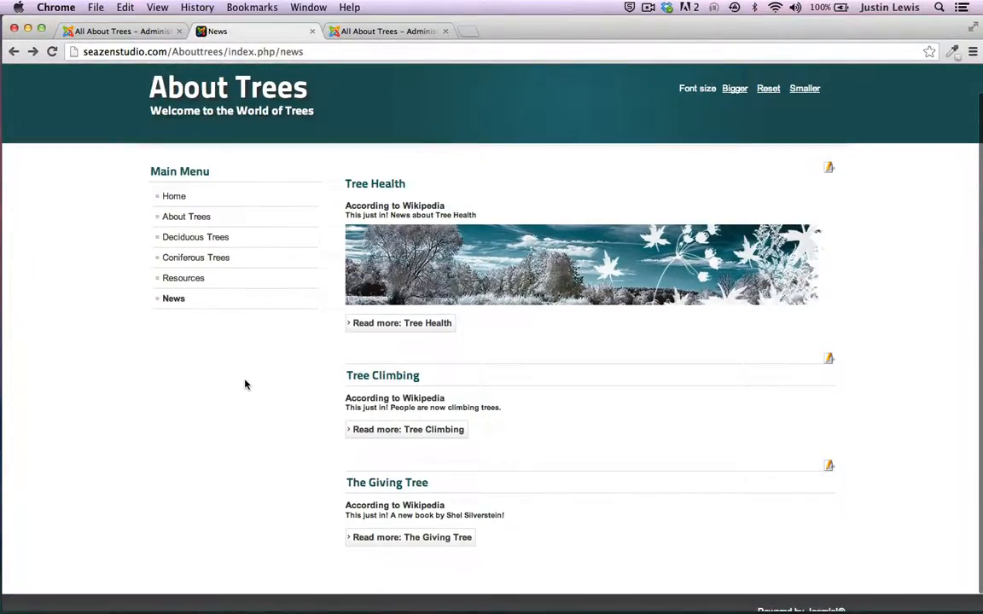
Step: Examine the News page's article headings, intro texts, image and Read more links from header to footer
{"action": "scroll", "coordinate": [289, 427], "scroll_direction": "down", "scroll_amount": 2}
{"action": "scroll", "coordinate": [289, 427], "scroll_direction": "up", "scroll_amount": 2}
{"action": "scroll", "coordinate": [290, 427], "scroll_direction": "down", "scroll_amount": 2}
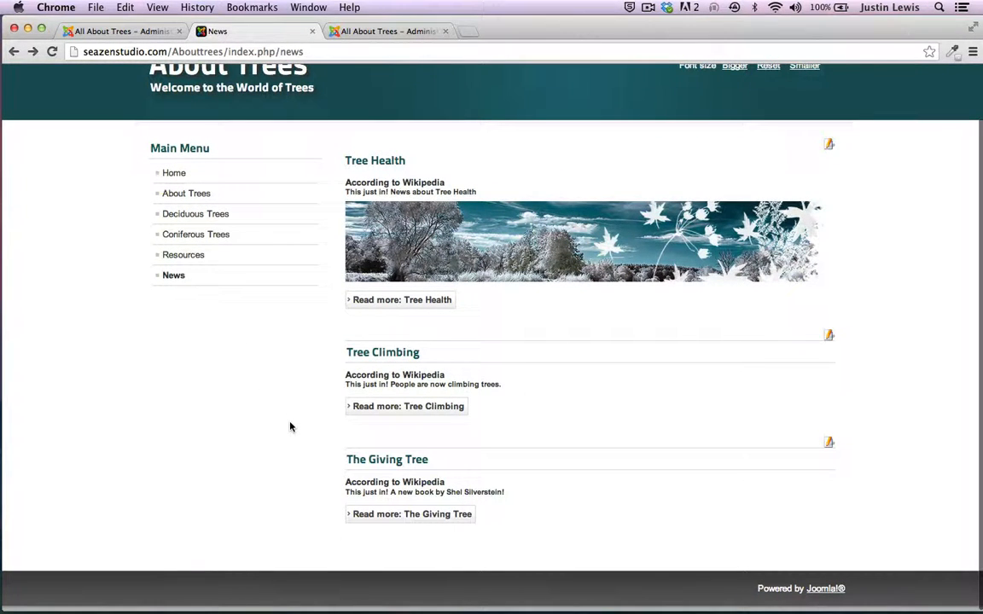
{"action": "scroll", "coordinate": [290, 426], "scroll_direction": "up", "scroll_amount": 1}
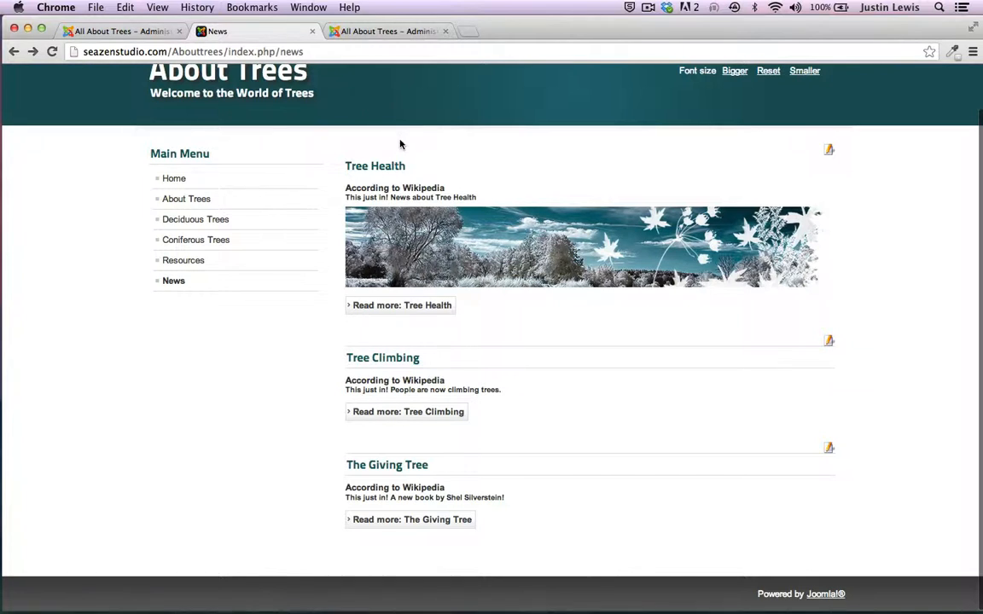
{"action": "scroll", "coordinate": [284, 402], "scroll_direction": "down", "scroll_amount": 1}
{"action": "scroll", "coordinate": [284, 402], "scroll_direction": "up", "scroll_amount": 3}
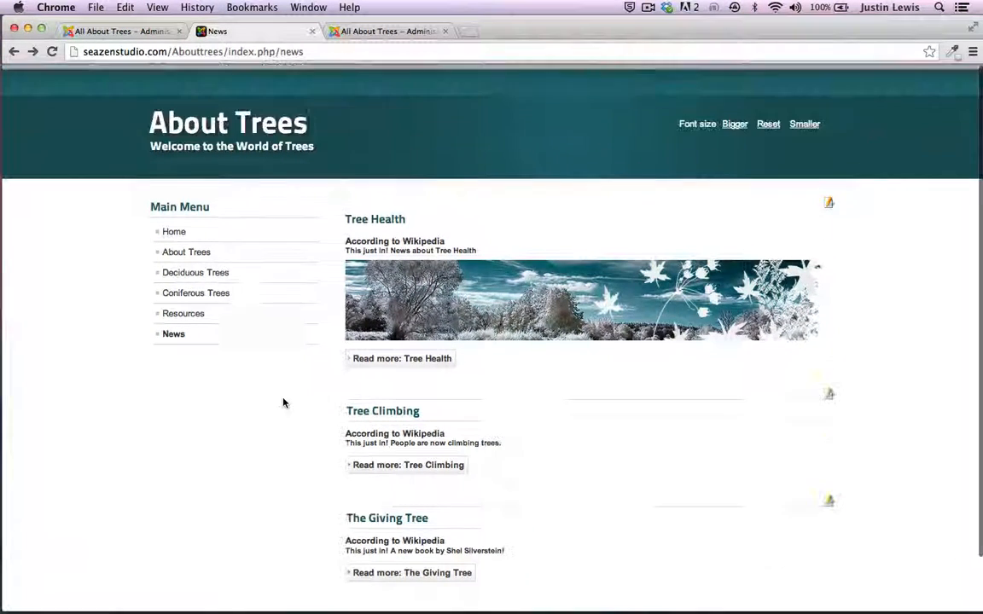
{"action": "scroll", "coordinate": [284, 402], "scroll_direction": "down", "scroll_amount": 3}
{"action": "scroll", "coordinate": [284, 402], "scroll_direction": "up", "scroll_amount": 3}
{"action": "scroll", "coordinate": [284, 403], "scroll_direction": "down", "scroll_amount": 3}
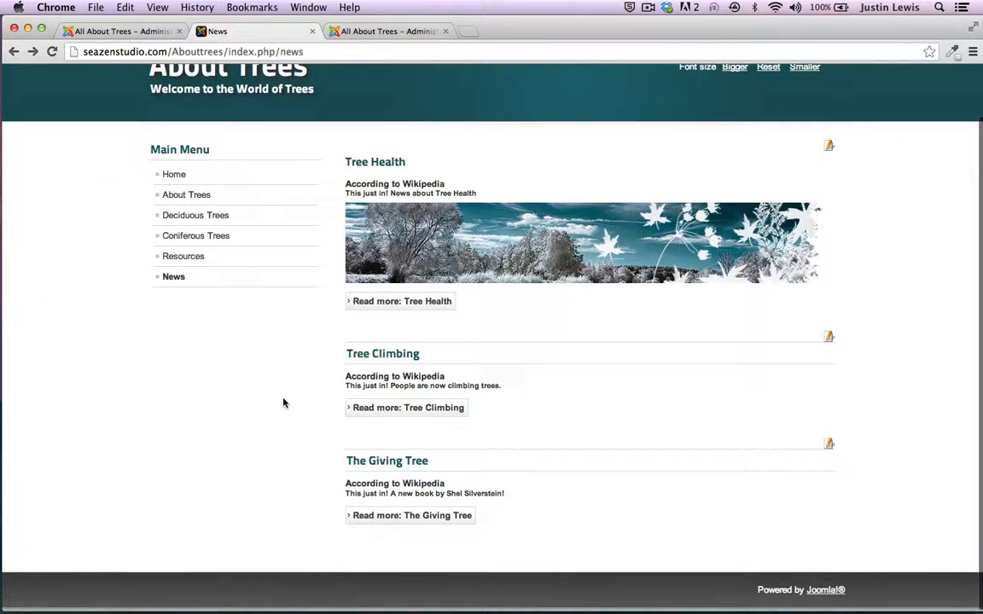
{"action": "scroll", "coordinate": [285, 403], "scroll_direction": "up", "scroll_amount": 1}
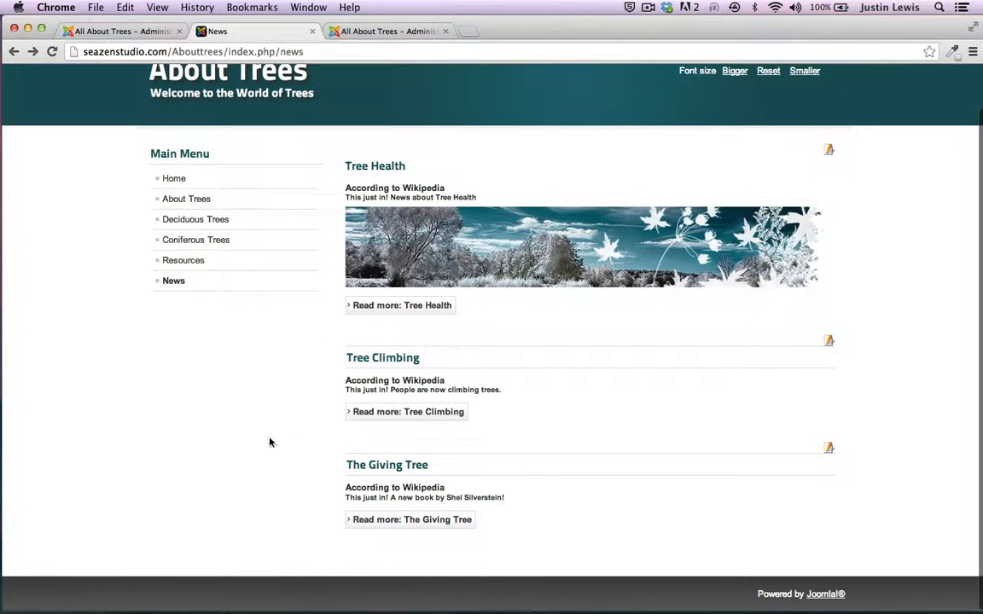
{"action": "scroll", "coordinate": [327, 469], "scroll_direction": "up", "scroll_amount": 2}
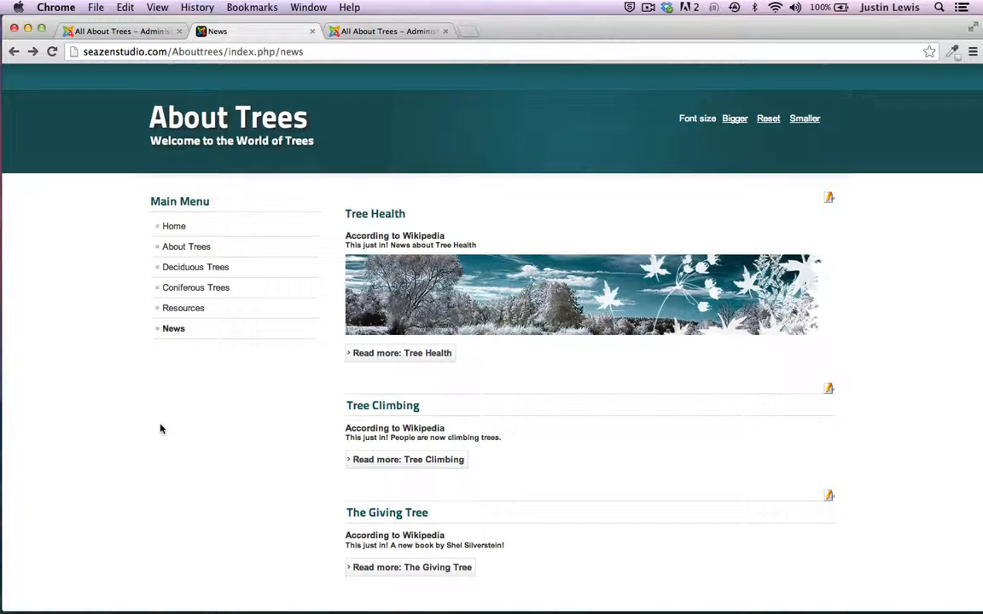
{"action": "scroll", "coordinate": [160, 428], "scroll_direction": "down", "scroll_amount": 2}
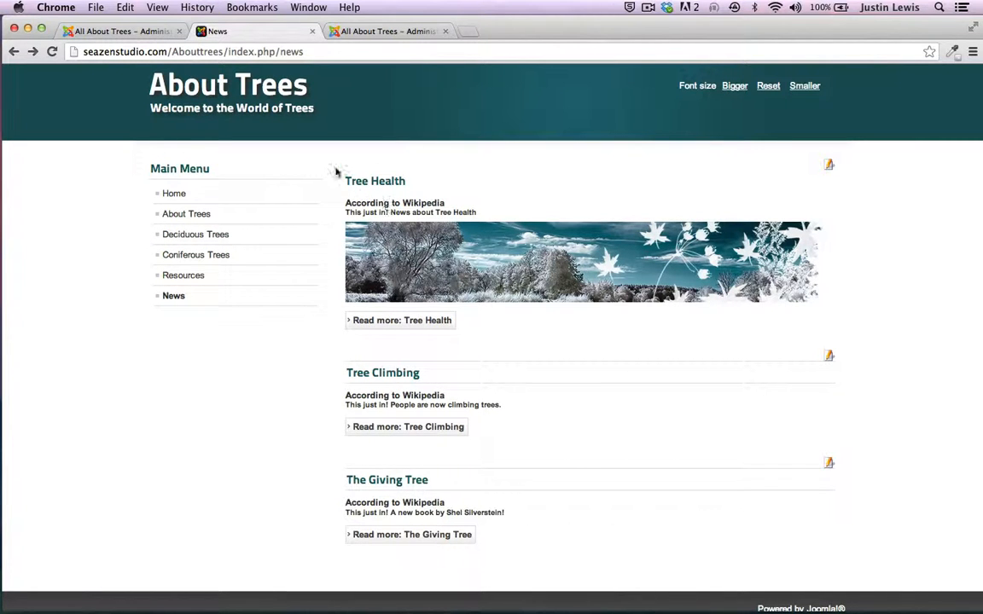
{"action": "scroll", "coordinate": [335, 249], "scroll_direction": "down", "scroll_amount": 1}
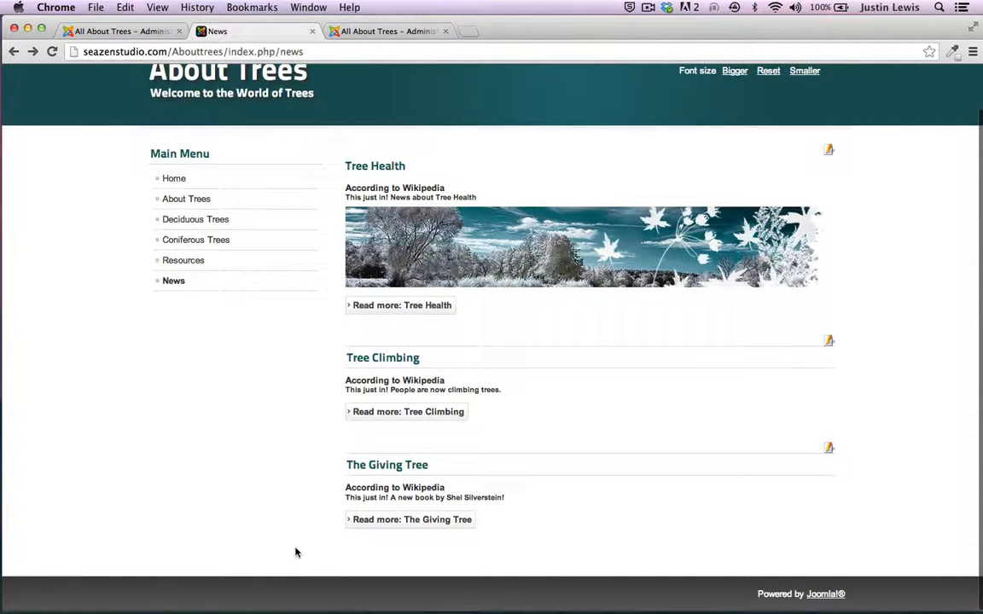
{"action": "scroll", "coordinate": [295, 553], "scroll_direction": "up", "scroll_amount": 3}
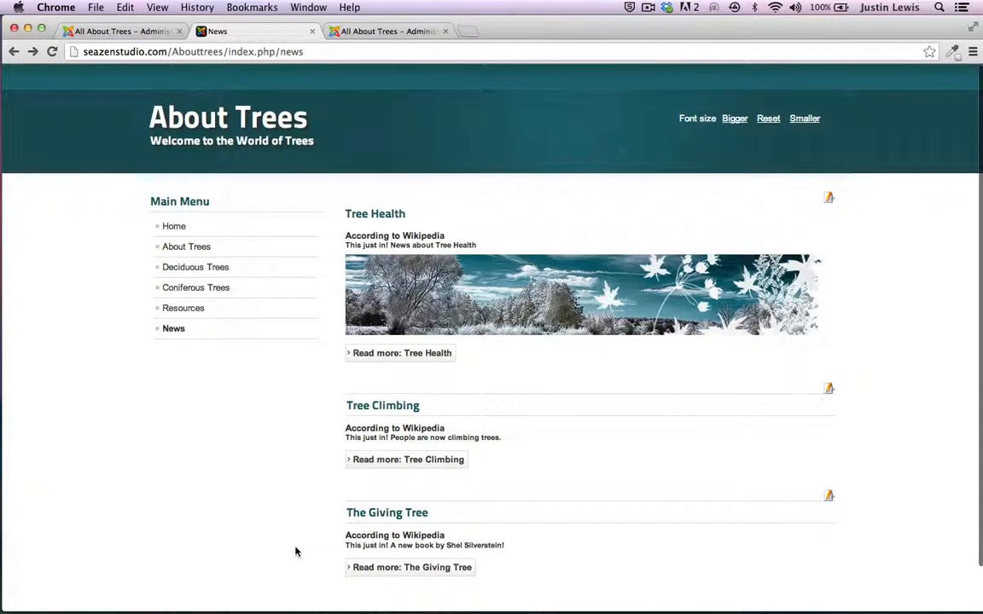
{"action": "scroll", "coordinate": [295, 552], "scroll_direction": "down", "scroll_amount": 5}
{"action": "scroll", "coordinate": [295, 552], "scroll_direction": "up", "scroll_amount": 5}
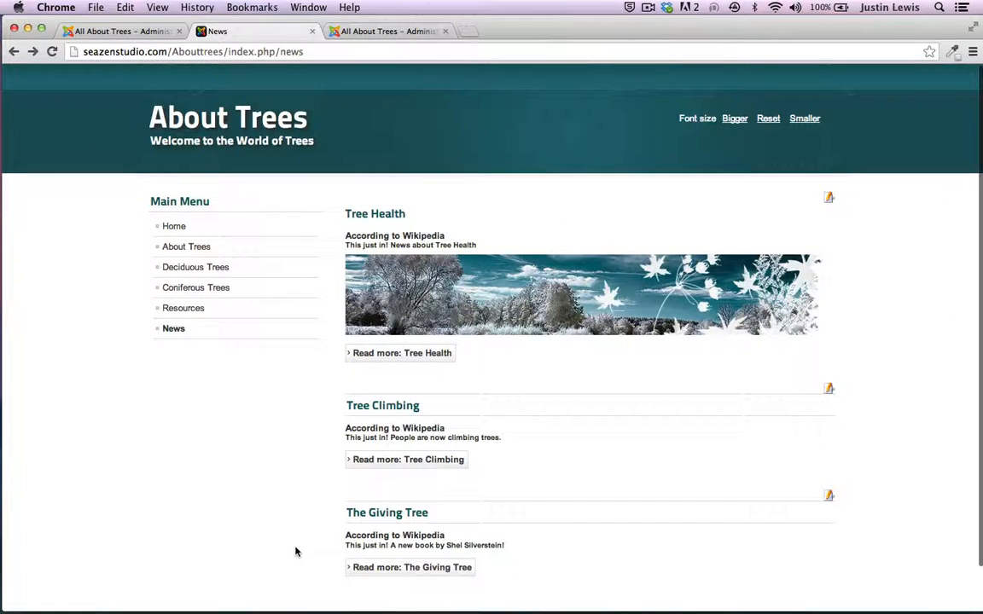